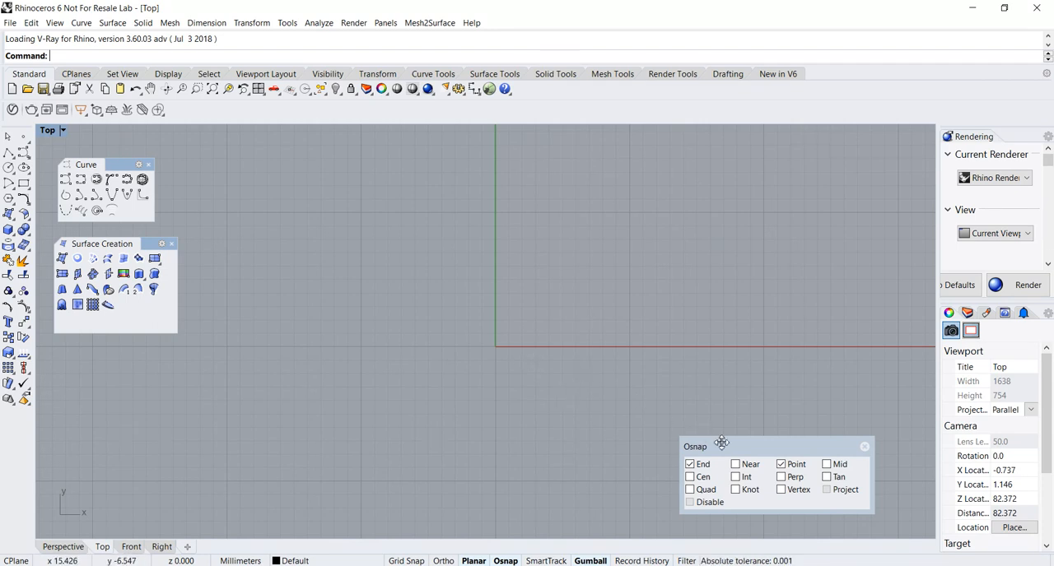
With grid snap on, begin a degree-3 control-point curve on the Y axis at y = 40 mm, placing two further points horizontally along +X.
{"action": "left_click_drag", "start_coordinate": [741, 449], "coordinate": [749, 429]}
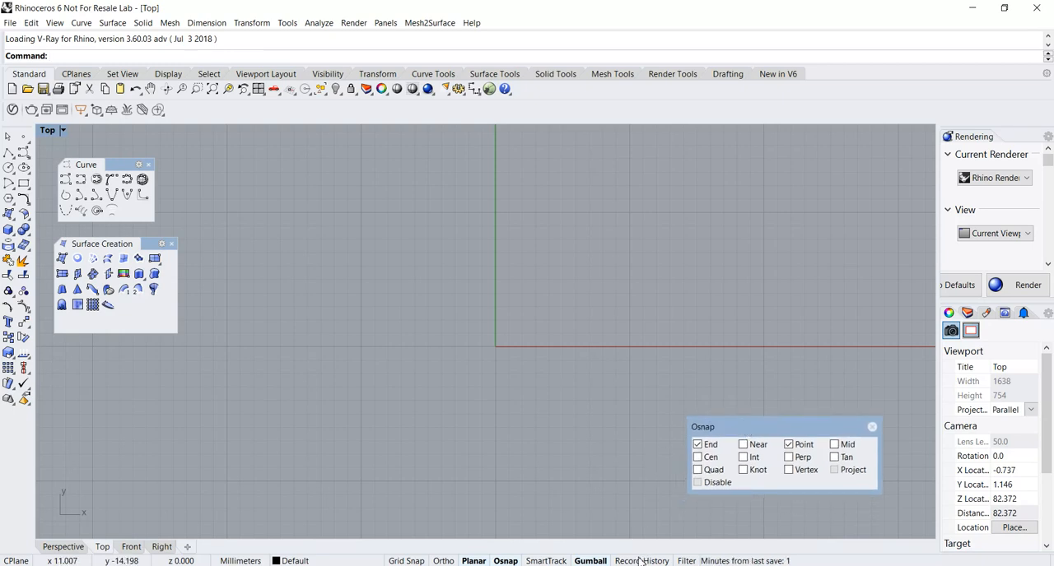
{"action": "right_click_drag", "start_coordinate": [495, 330], "coordinate": [338, 310]}
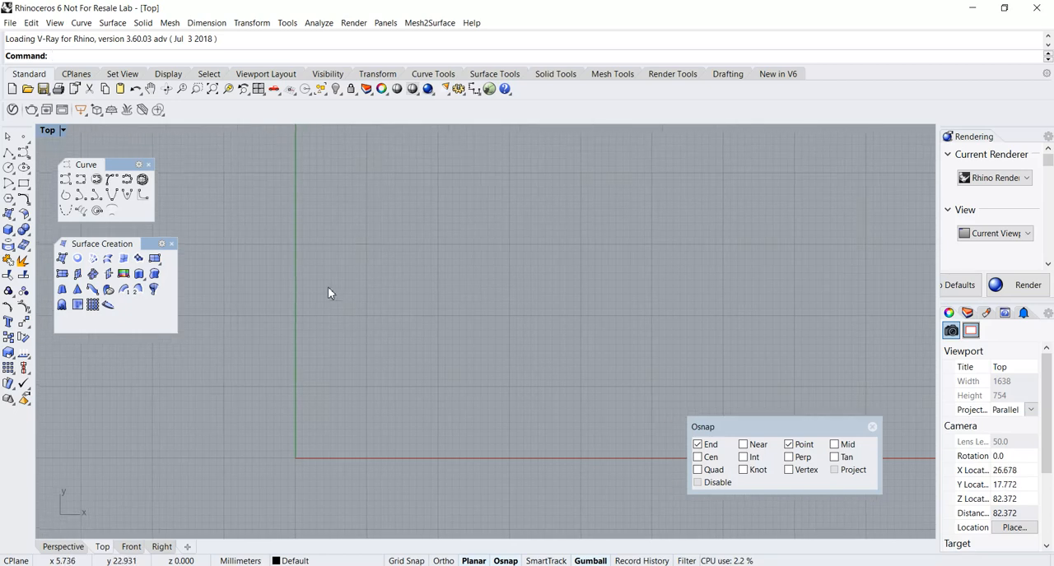
{"action": "left_click", "coordinate": [65, 179]}
{"action": "left_click", "coordinate": [419, 560]}
{"action": "right_click_drag", "start_coordinate": [322, 259], "coordinate": [349, 281]}
{"action": "left_click", "coordinate": [321, 182]}
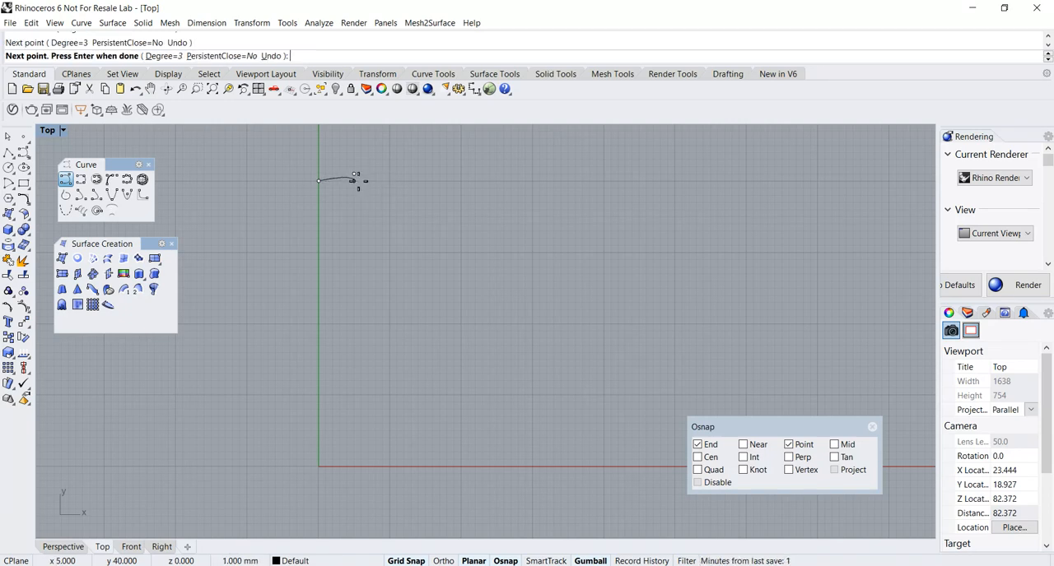
{"action": "key", "text": "ctrl+z"}
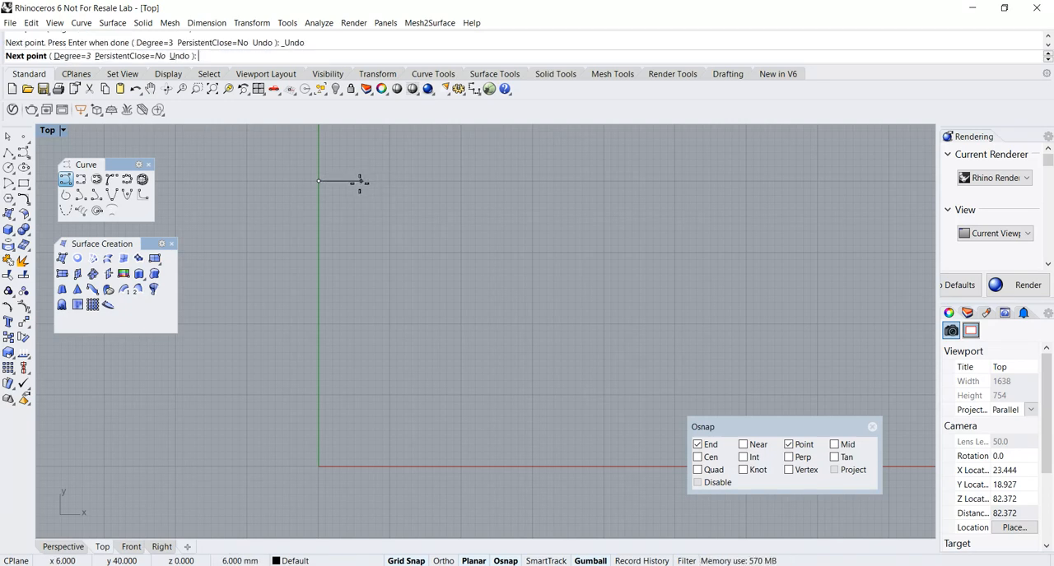
{"action": "left_click", "coordinate": [346, 181]}
{"action": "left_click", "coordinate": [403, 181]}
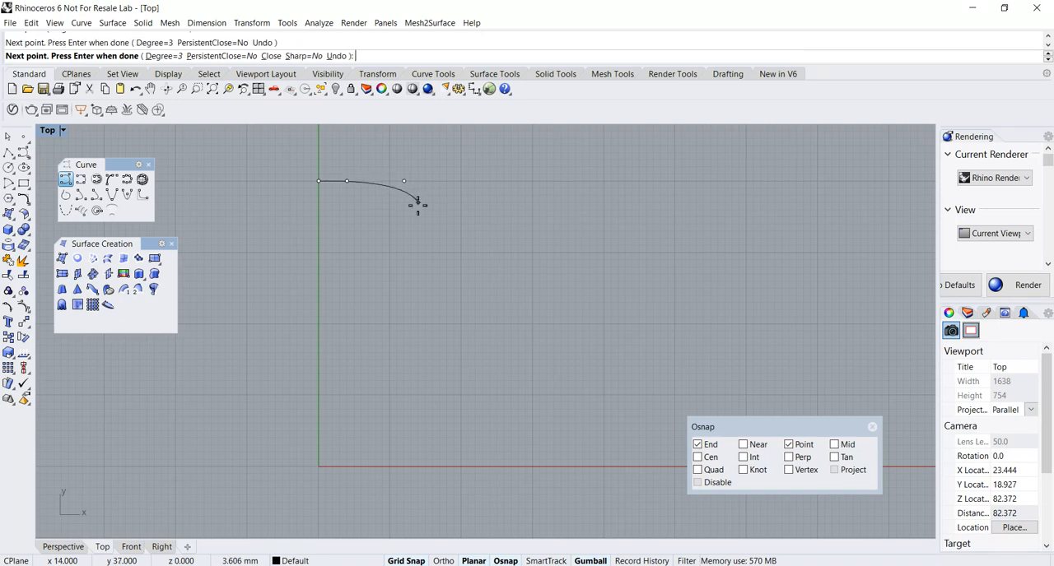
Continue the curve down the outer side with a slight bulge, then along the X axis, and finish it at the origin.
{"action": "left_click", "coordinate": [411, 209]}
{"action": "left_click", "coordinate": [432, 259]}
{"action": "left_click", "coordinate": [411, 380]}
{"action": "left_click", "coordinate": [411, 444]}
{"action": "left_click", "coordinate": [403, 466]}
{"action": "left_click", "coordinate": [368, 466]}
{"action": "left_click", "coordinate": [332, 466]}
{"action": "left_click", "coordinate": [320, 466]}
{"action": "key", "text": "Return"}
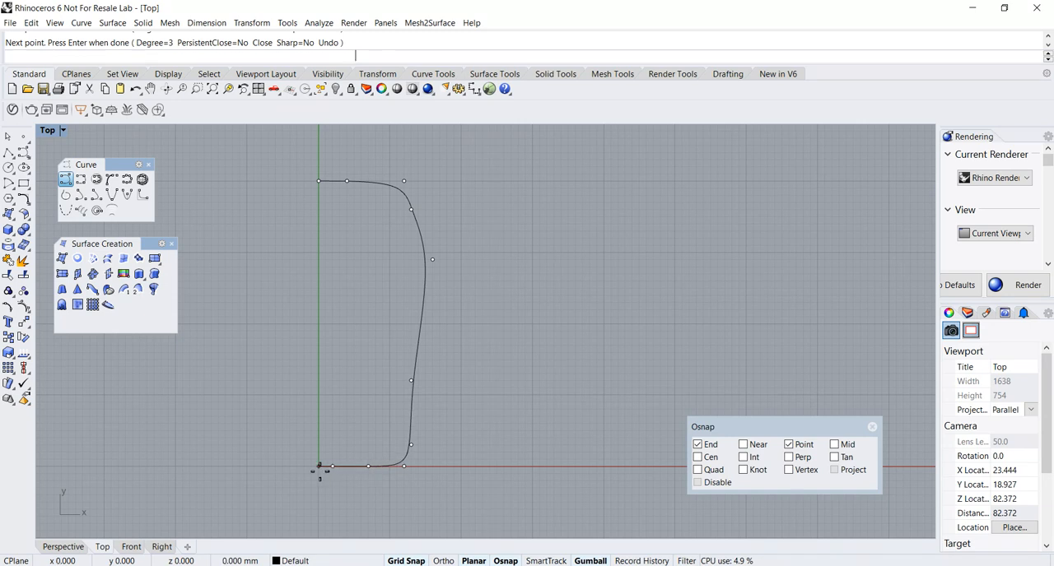
Smooth the curve's long side by shifting its upper side control point outward and moving the bulge control point inward and down.
{"action": "left_click", "coordinate": [427, 268]}
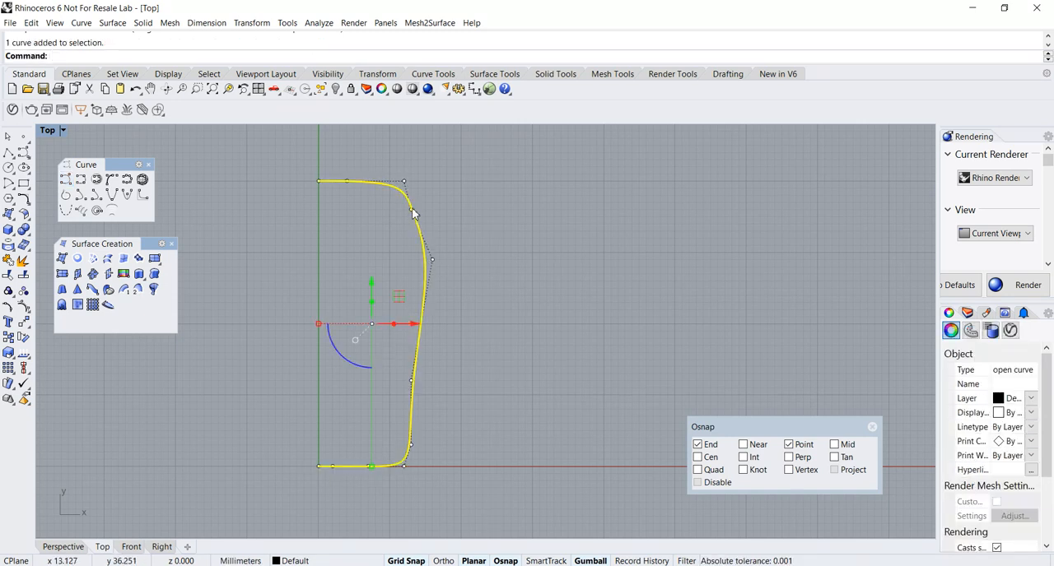
{"action": "left_click", "coordinate": [412, 209]}
{"action": "mouse_move", "coordinate": [446, 209]}
{"action": "left_mouse_down"}
{"action": "mouse_move", "coordinate": [461, 209]}
{"action": "mouse_move", "coordinate": [445, 212]}
{"action": "left_mouse_up"}
{"action": "left_click", "coordinate": [430, 262]}
{"action": "left_click_drag", "start_coordinate": [450, 260], "coordinate": [441, 264]}
{"action": "left_click_drag", "start_coordinate": [423, 230], "coordinate": [422, 284]}
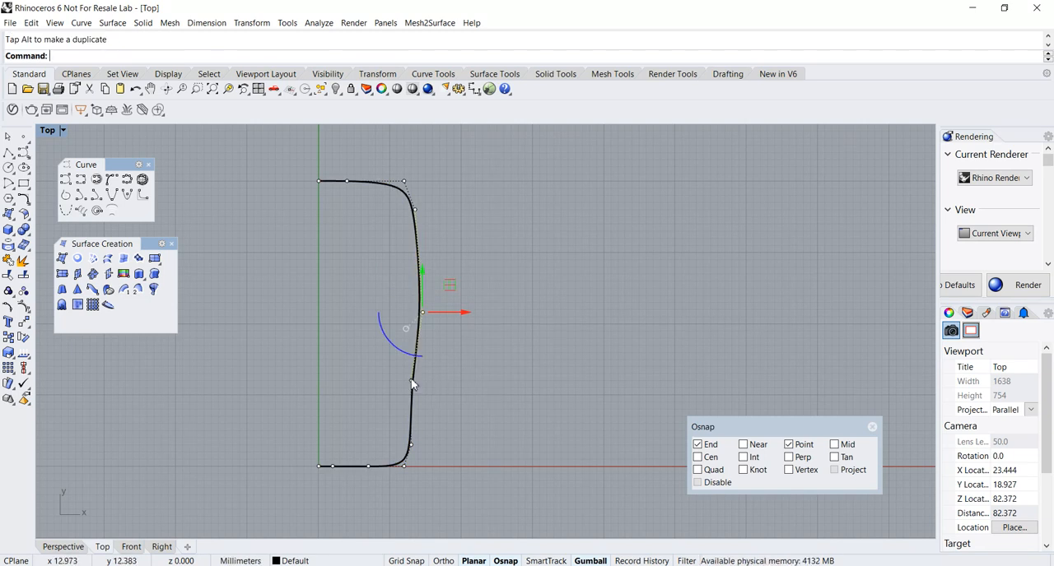
Draw a cross-section curve about 5 mm tall in the Right view, rising from the rail's endpoint at the origin and leaning inward.
{"action": "double_click", "coordinate": [48, 131]}
{"action": "scroll", "coordinate": [650, 216], "scroll_direction": "up", "scroll_amount": 2}
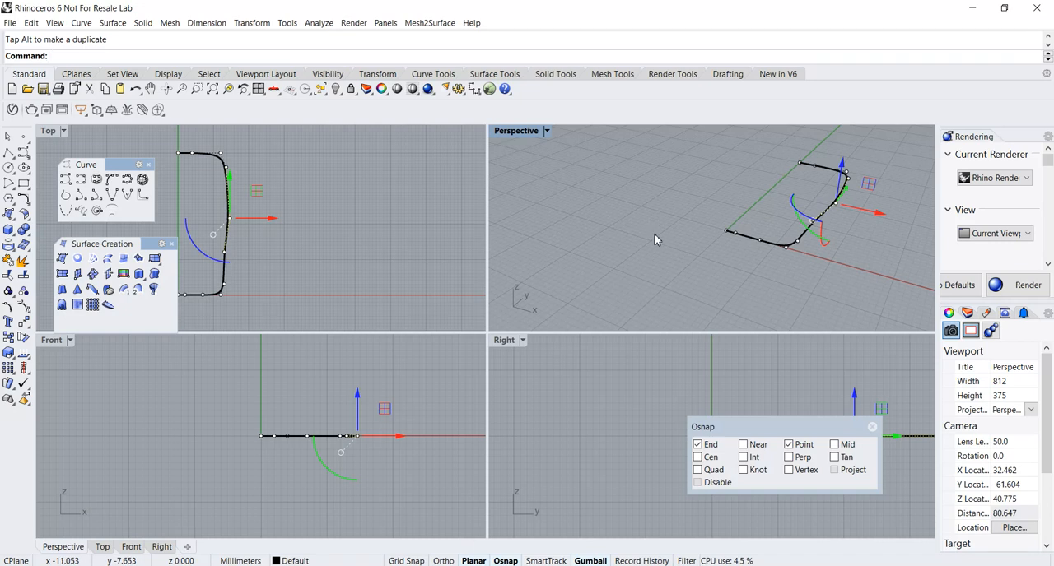
{"action": "right_click_drag", "start_coordinate": [652, 217], "coordinate": [563, 258], "text": "shift"}
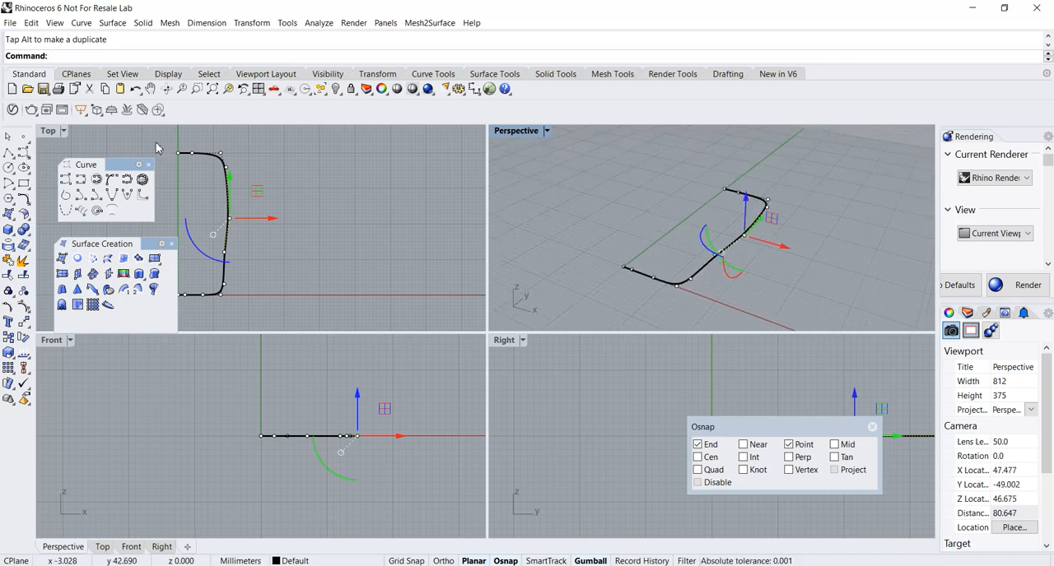
{"action": "left_click", "coordinate": [66, 178]}
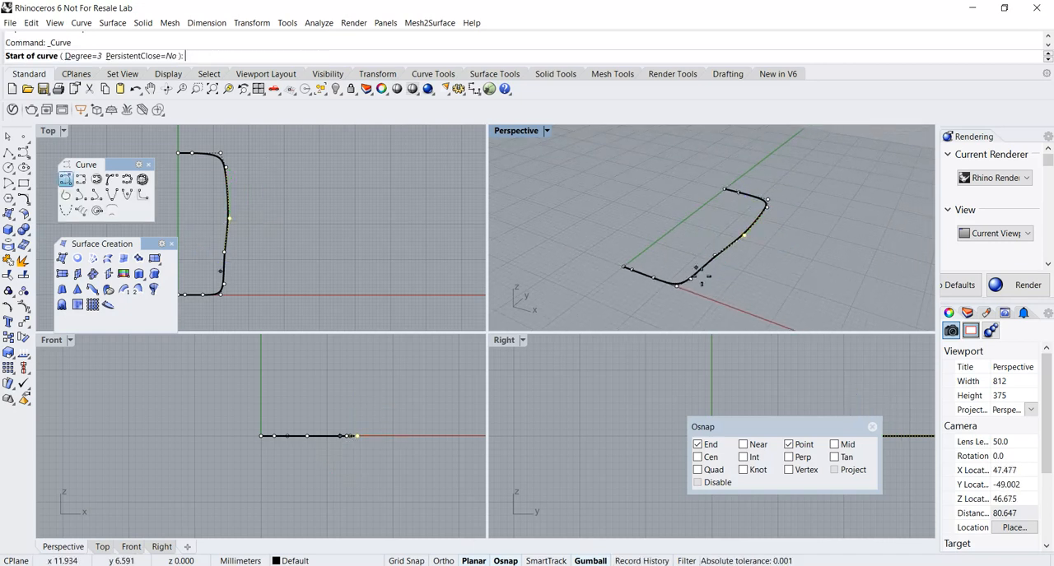
{"action": "left_click", "coordinate": [624, 266]}
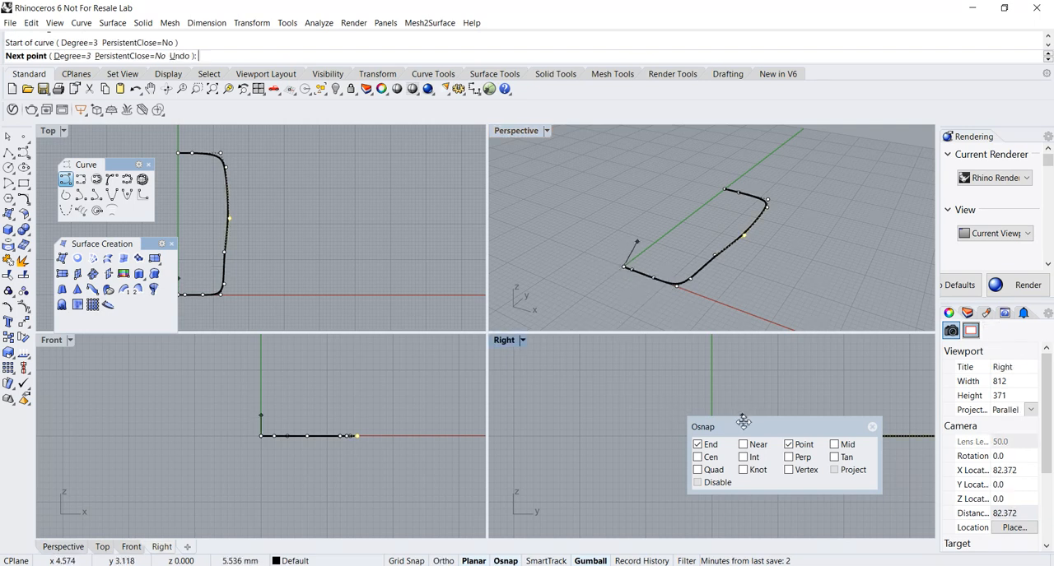
{"action": "left_click_drag", "start_coordinate": [743, 423], "coordinate": [710, 492]}
{"action": "scroll", "coordinate": [731, 436], "scroll_direction": "up", "scroll_amount": 9}
{"action": "scroll", "coordinate": [726, 412], "scroll_direction": "down", "scroll_amount": 3}
{"action": "scroll", "coordinate": [618, 417], "scroll_direction": "down", "scroll_amount": 5}
{"action": "scroll", "coordinate": [564, 429], "scroll_direction": "up", "scroll_amount": 3}
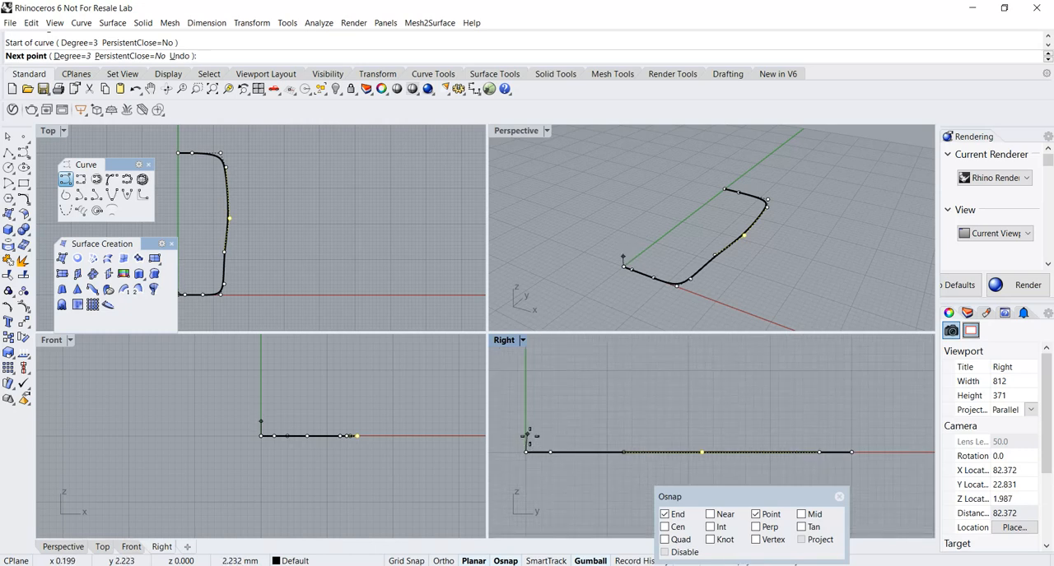
{"action": "left_click", "coordinate": [528, 432]}
{"action": "left_click", "coordinate": [531, 422]}
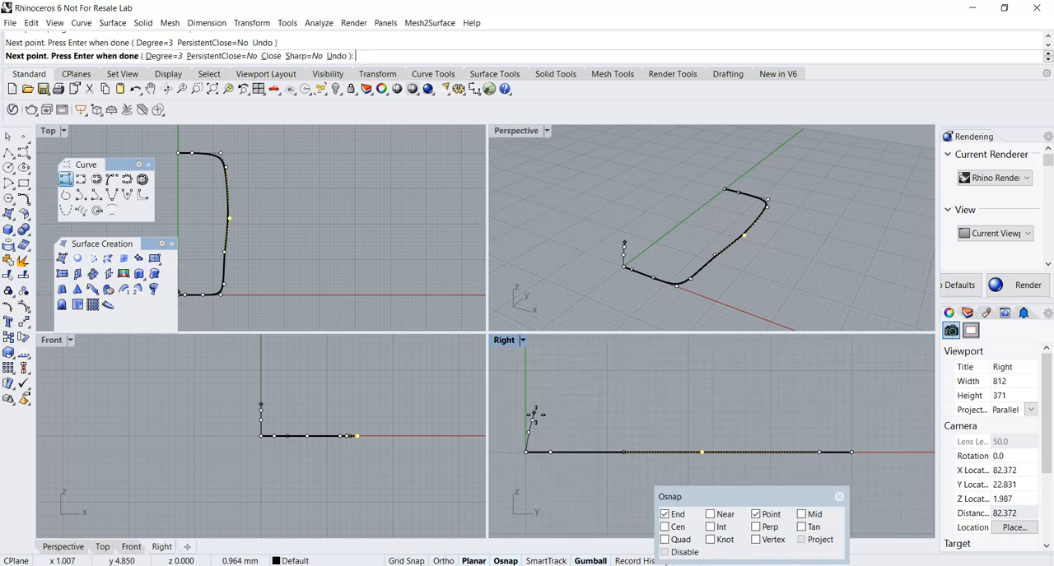
{"action": "left_click", "coordinate": [535, 411]}
{"action": "key", "text": "Return"}
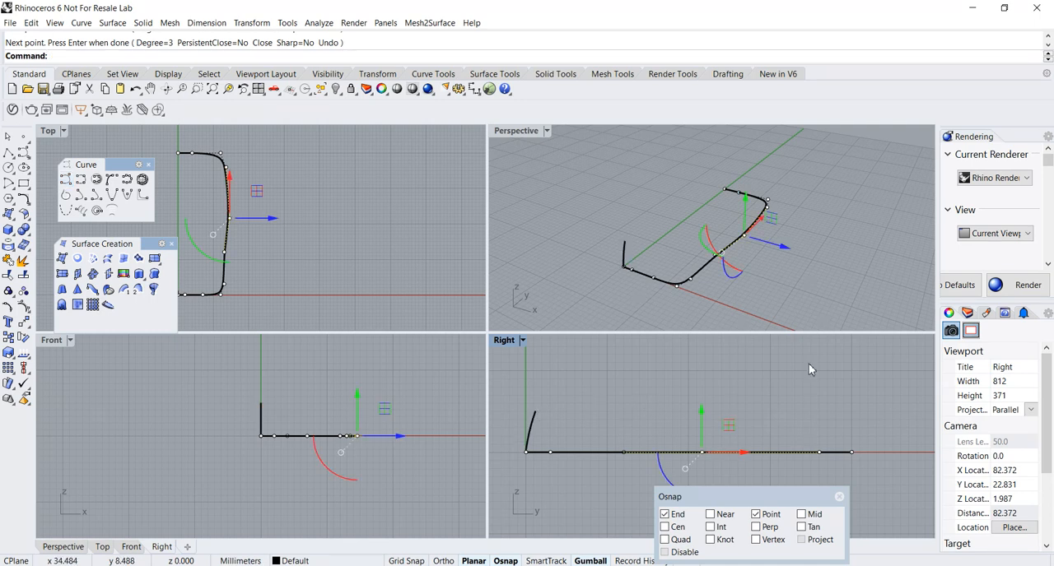
Draw a matching inward-leaning cross-section curve about 5 mm tall in the Right view, starting from the rail's other endpoint.
{"action": "key", "text": "Return"}
{"action": "left_click", "coordinate": [729, 191]}
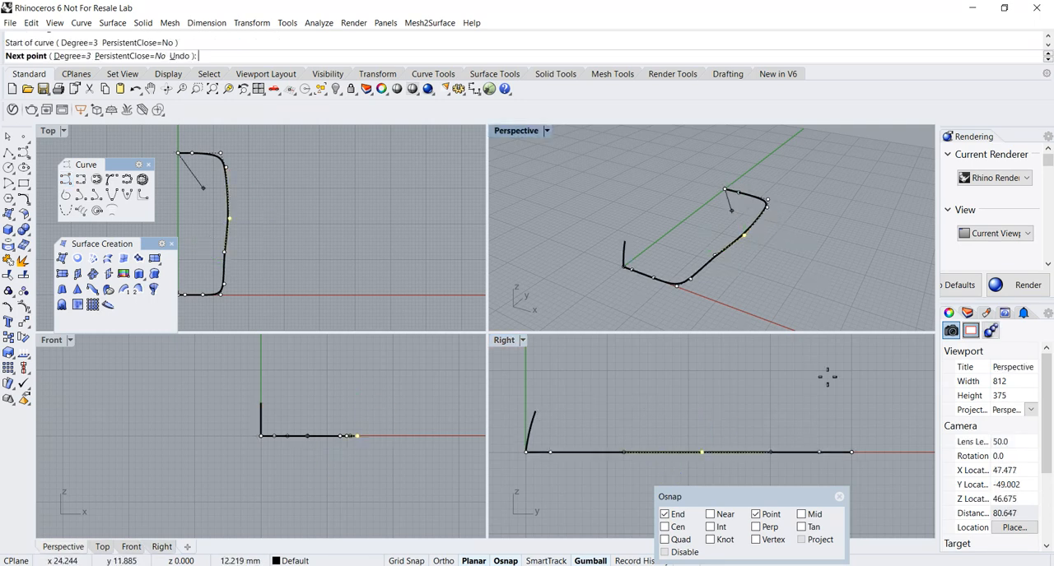
{"action": "left_click", "coordinate": [850, 432]}
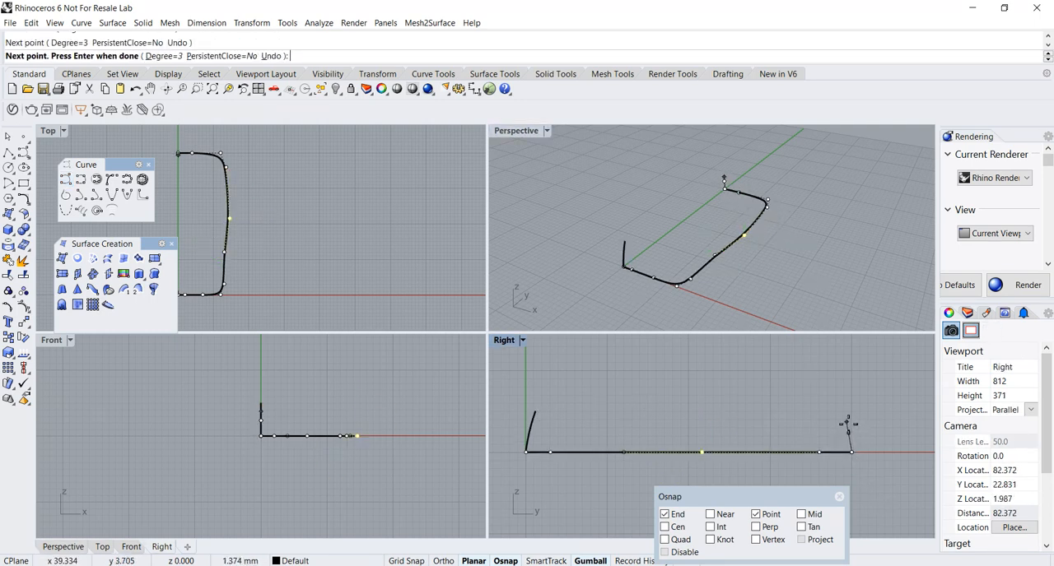
{"action": "left_click", "coordinate": [845, 422]}
{"action": "left_click", "coordinate": [840, 411]}
{"action": "key", "text": "Return"}
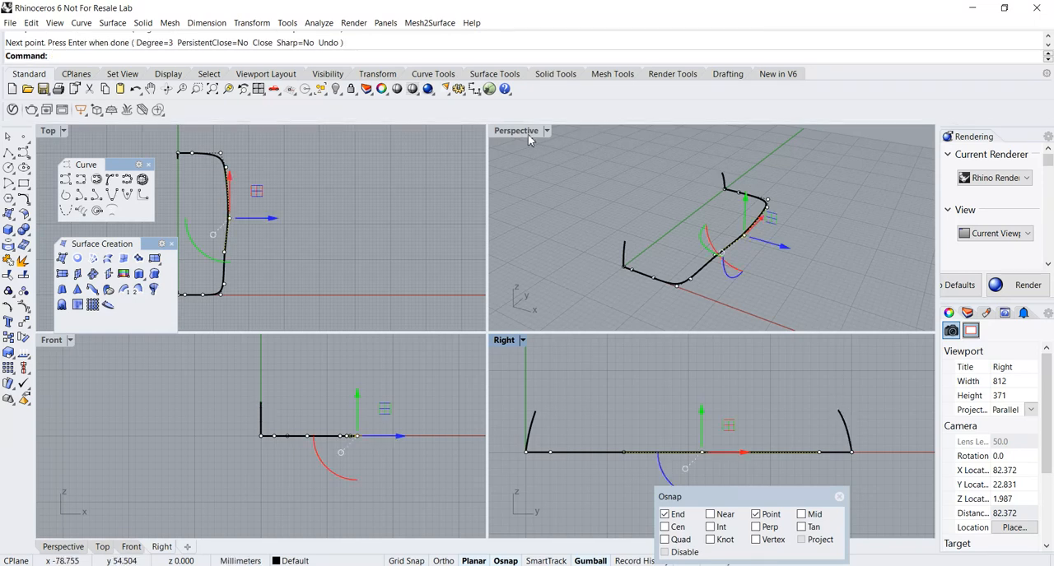
Maximize the Perspective view, clear the selection, and turn on Record History.
{"action": "double_click", "coordinate": [528, 132]}
{"action": "right_click_drag", "start_coordinate": [522, 129], "coordinate": [503, 269]}
{"action": "key", "text": "Escape"}
{"action": "left_click_drag", "start_coordinate": [741, 502], "coordinate": [757, 410]}
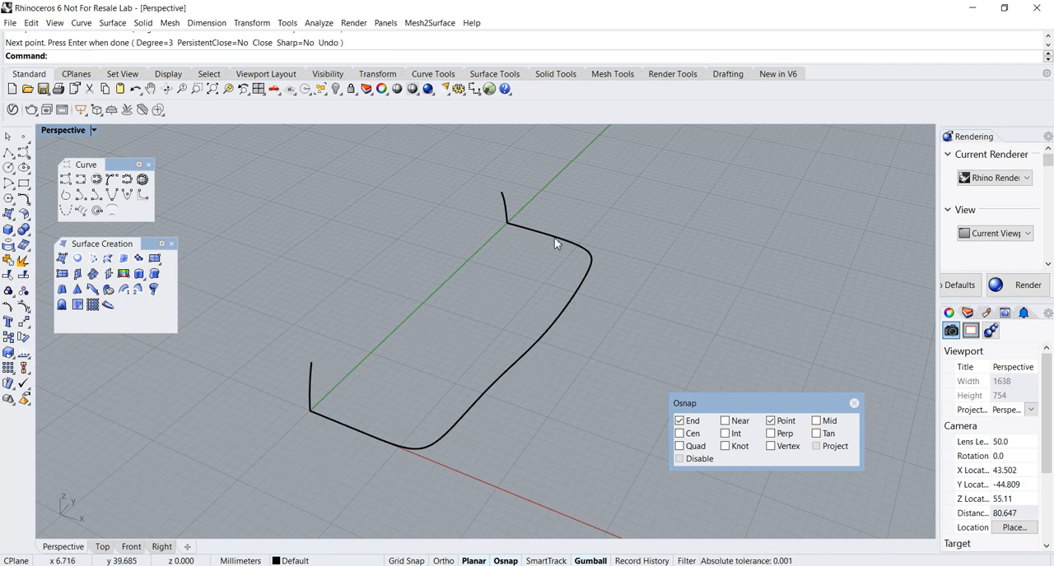
{"action": "left_click_drag", "start_coordinate": [736, 402], "coordinate": [739, 377]}
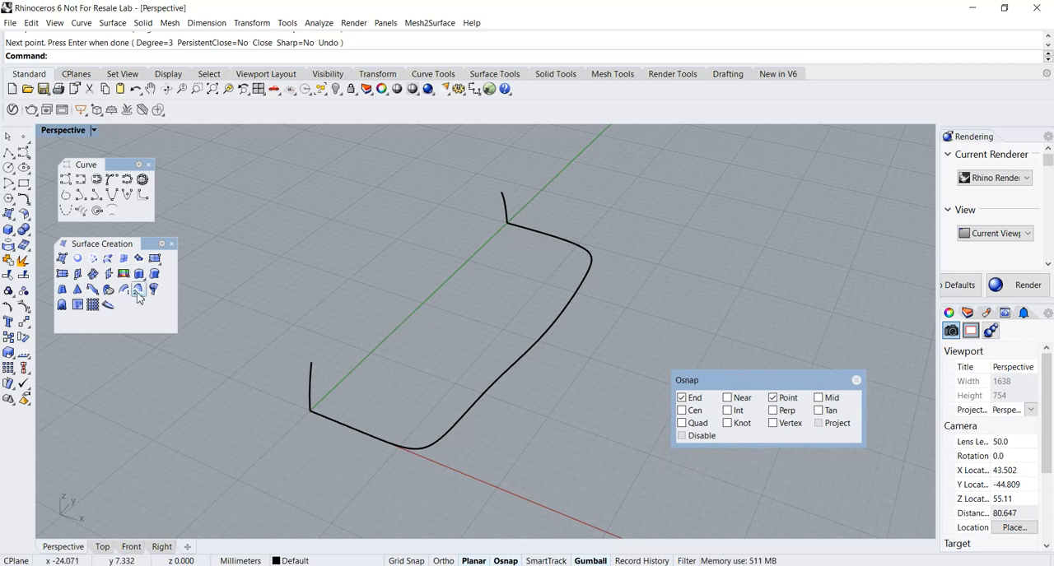
{"action": "left_click", "coordinate": [640, 560]}
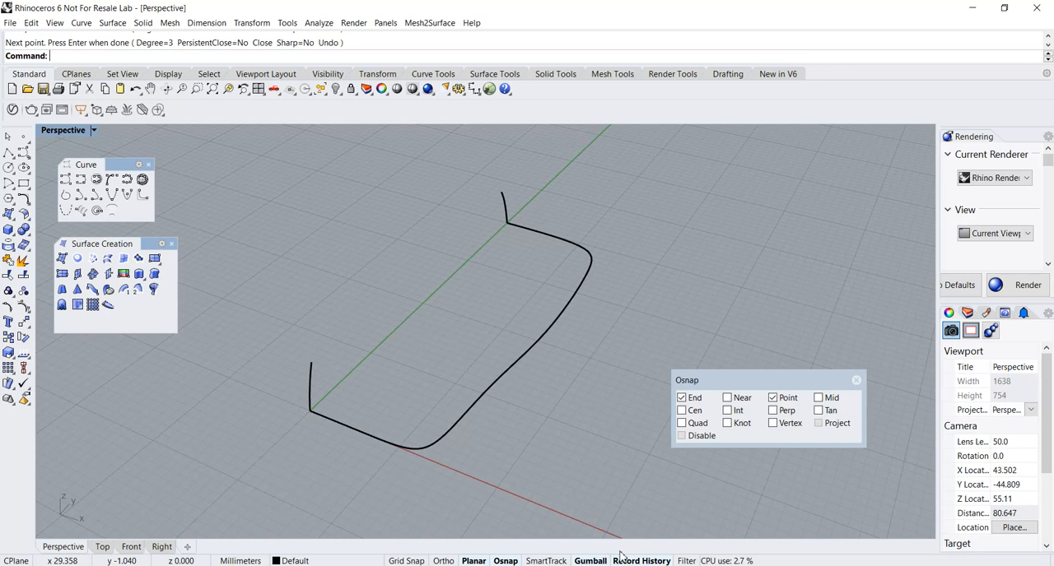
Create a one-rail sweep along the base curve through both cross-section curves, using Freeform frame style and unchanged cross sections.
{"action": "left_click", "coordinate": [125, 291]}
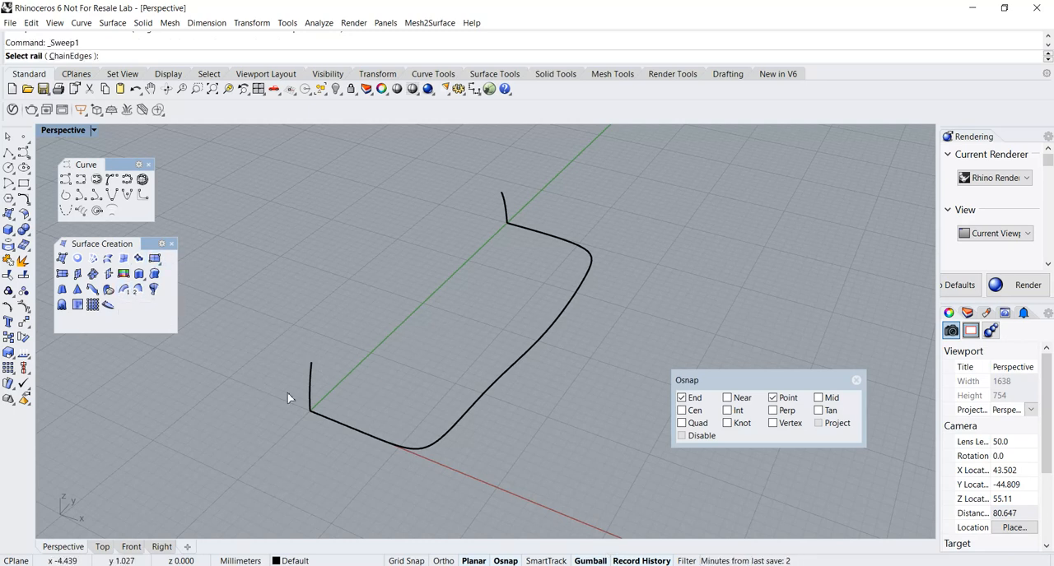
{"action": "left_click", "coordinate": [328, 425]}
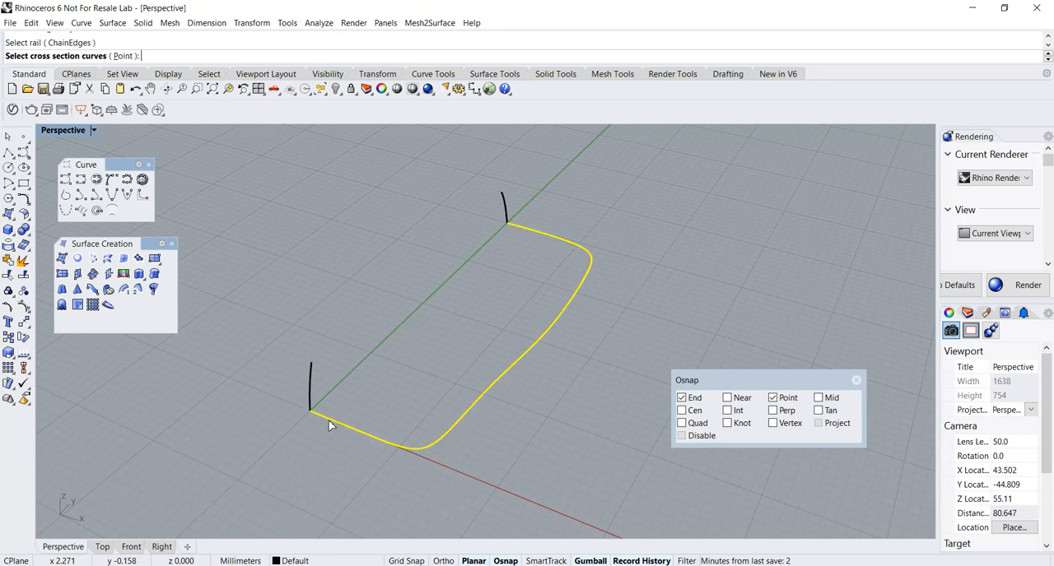
{"action": "left_click", "coordinate": [311, 401]}
{"action": "left_click", "coordinate": [506, 215]}
{"action": "key", "text": "Return"}
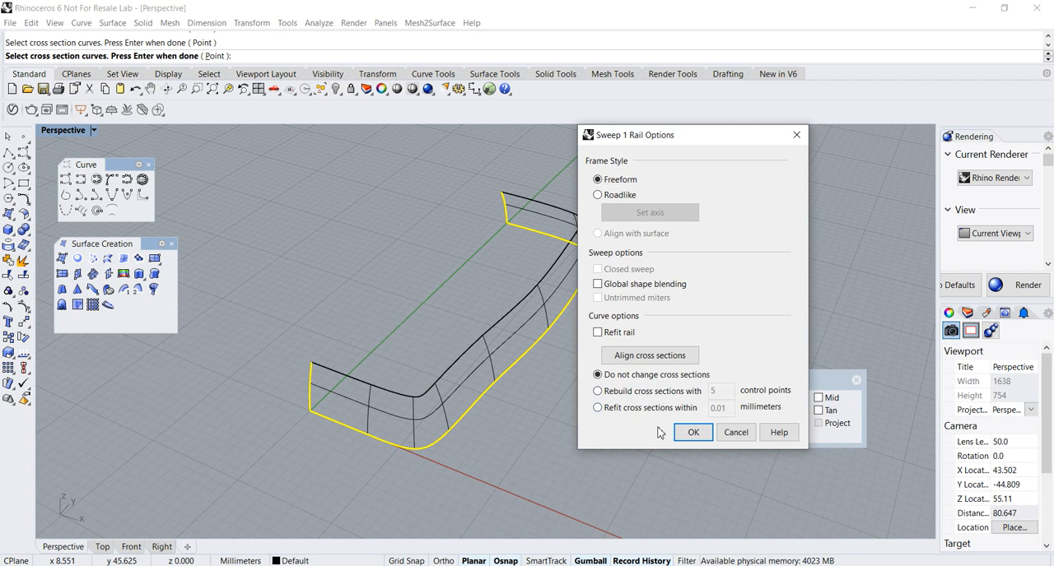
{"action": "left_click", "coordinate": [693, 432]}
Switch the Perspective view to Shaded display to inspect the swept surface.
{"action": "right_click_drag", "start_coordinate": [538, 435], "coordinate": [531, 401]}
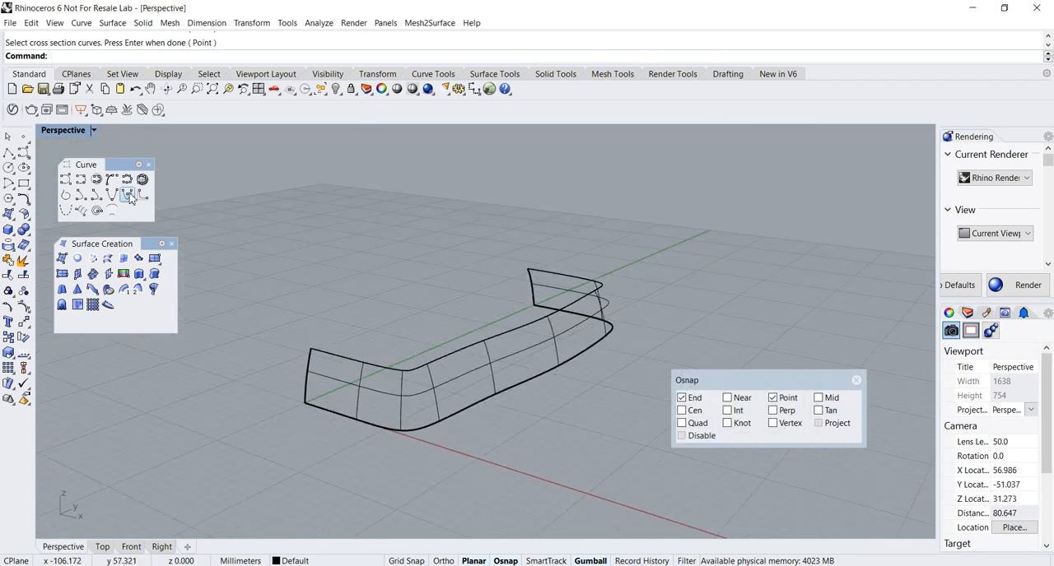
{"action": "left_click", "coordinate": [74, 130]}
{"action": "left_click", "coordinate": [83, 177]}
{"action": "right_click_drag", "start_coordinate": [370, 313], "coordinate": [376, 357]}
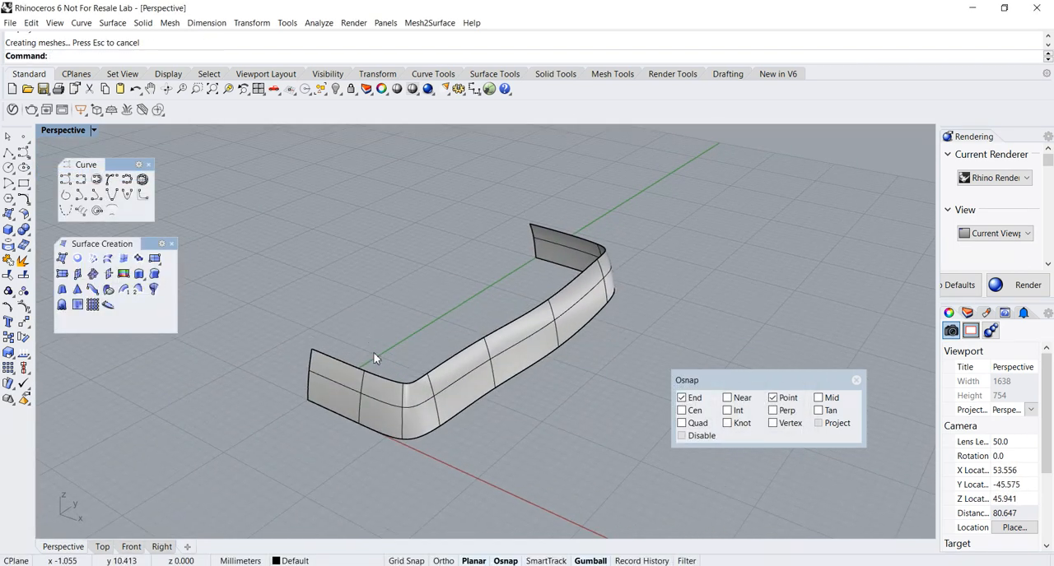
Select the rail curve under the swept surface and move its front corner control point inward along the X axis.
{"action": "left_click", "coordinate": [434, 436]}
{"action": "left_click", "coordinate": [472, 467]}
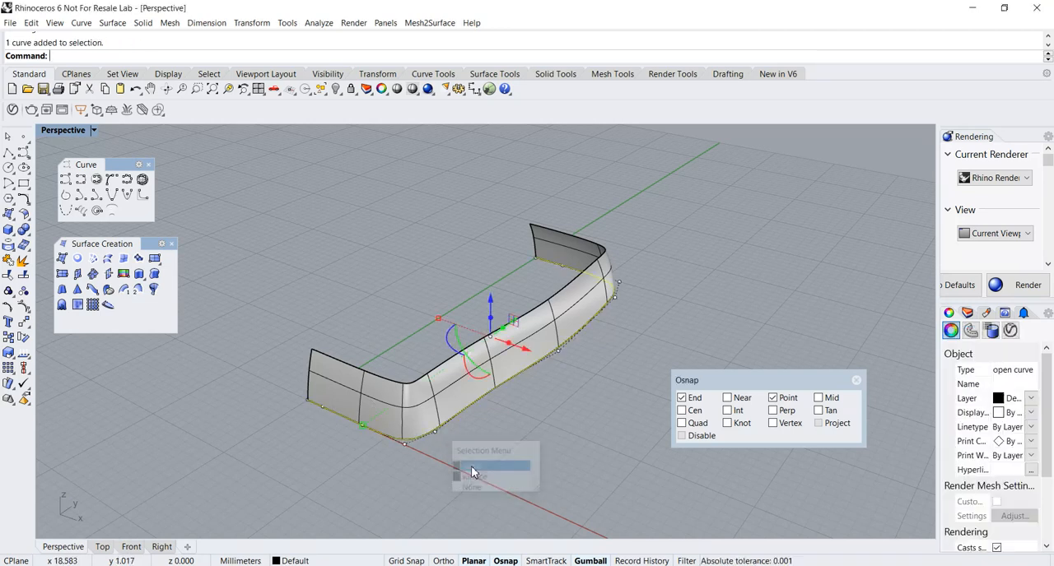
{"action": "right_click_drag", "start_coordinate": [463, 477], "coordinate": [466, 482]}
{"action": "left_click", "coordinate": [419, 459]}
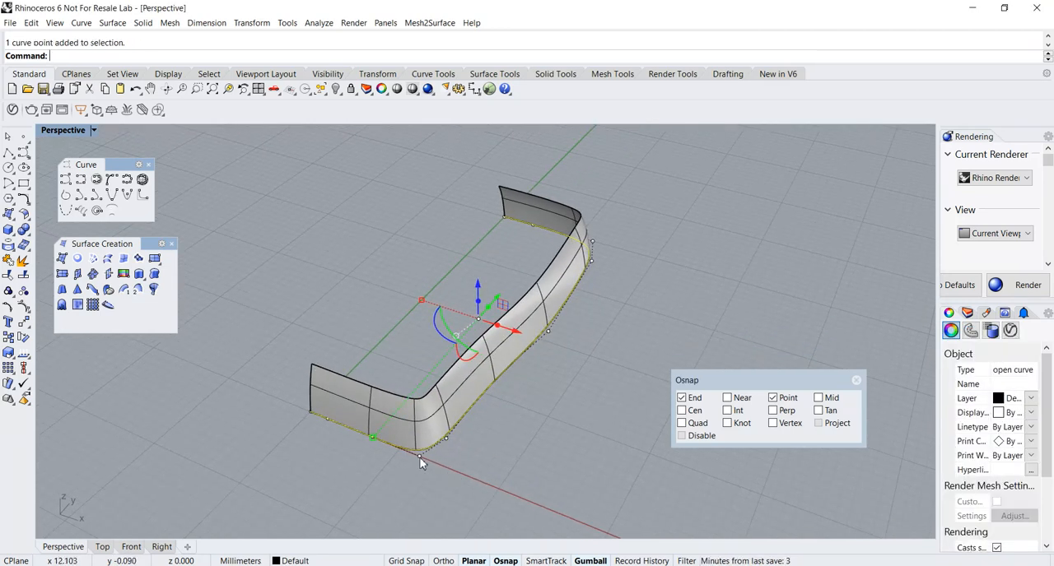
{"action": "left_click_drag", "start_coordinate": [458, 474], "coordinate": [445, 469]}
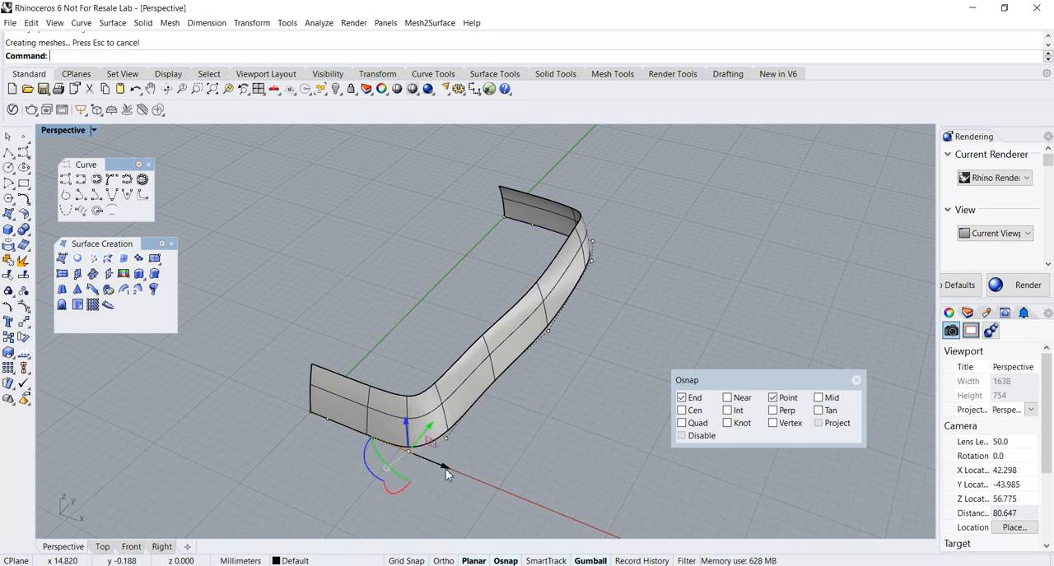
Adjust two control points on the rail's long side along the X axis to reshape the swept wall, and deselect the curve.
{"action": "left_click", "coordinate": [549, 338]}
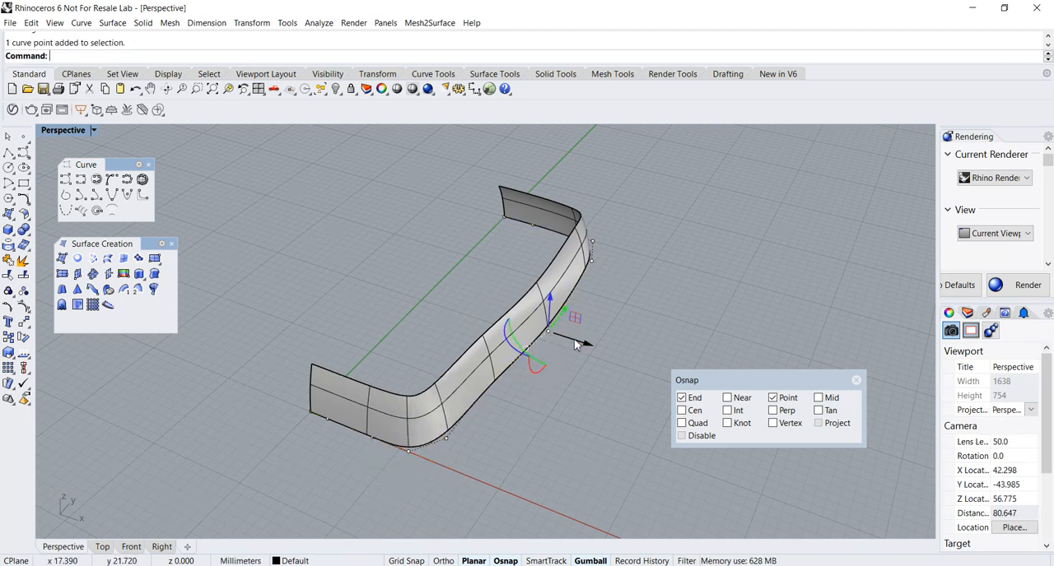
{"action": "left_click_drag", "start_coordinate": [576, 344], "coordinate": [573, 342]}
{"action": "right_click_drag", "start_coordinate": [592, 324], "coordinate": [684, 337]}
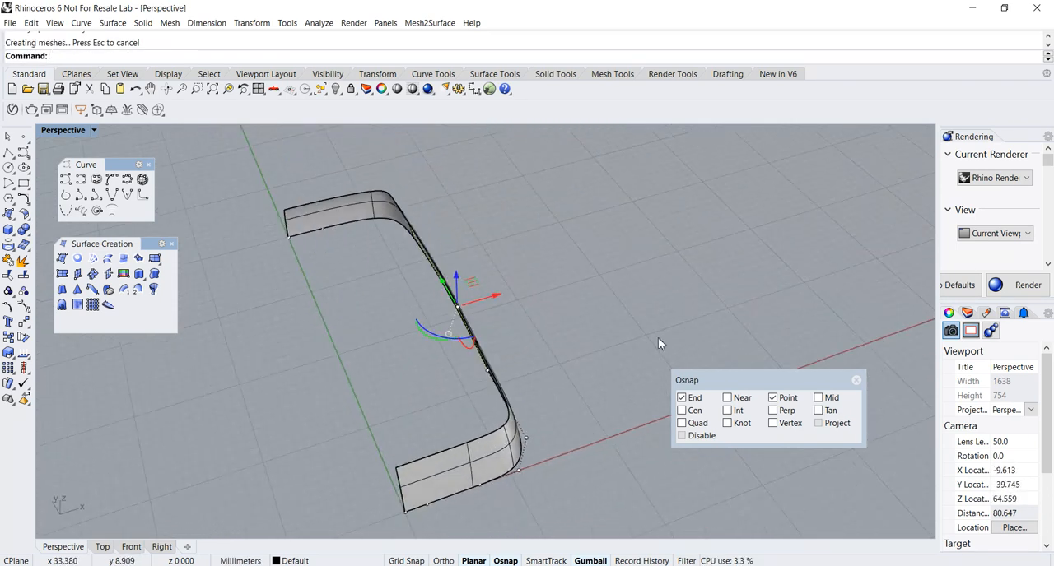
{"action": "left_click", "coordinate": [488, 372]}
{"action": "left_click_drag", "start_coordinate": [527, 362], "coordinate": [529, 364]}
{"action": "right_click_drag", "start_coordinate": [529, 391], "coordinate": [498, 400]}
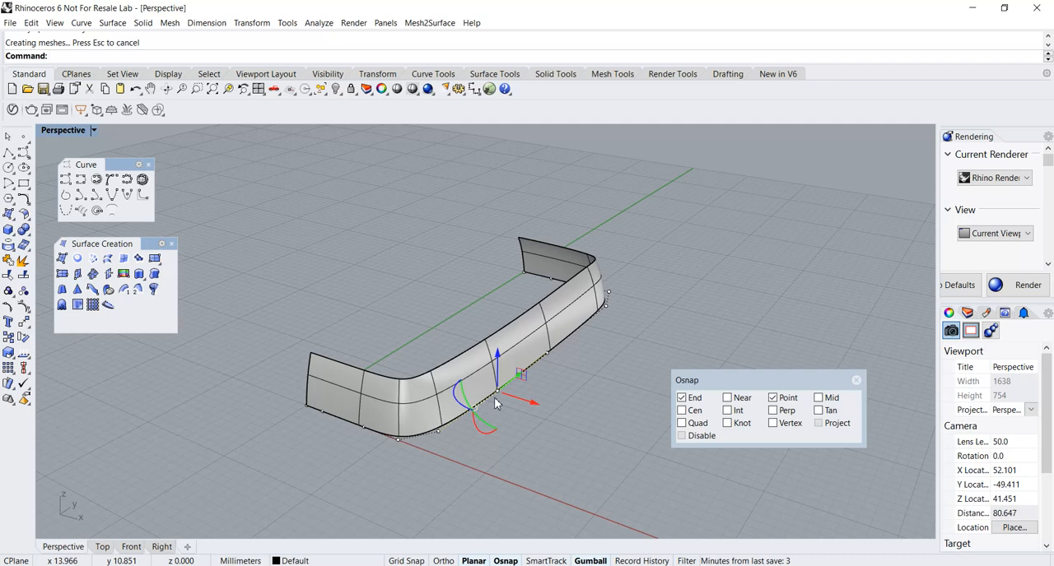
{"action": "key", "text": "Escape"}
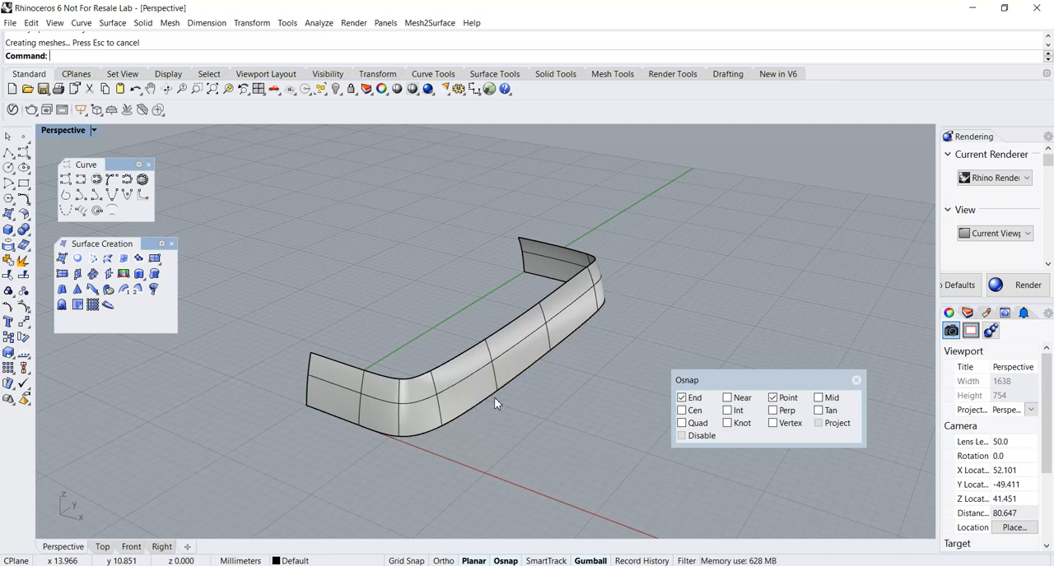
{"action": "right_click_drag", "start_coordinate": [494, 403], "coordinate": [384, 324]}
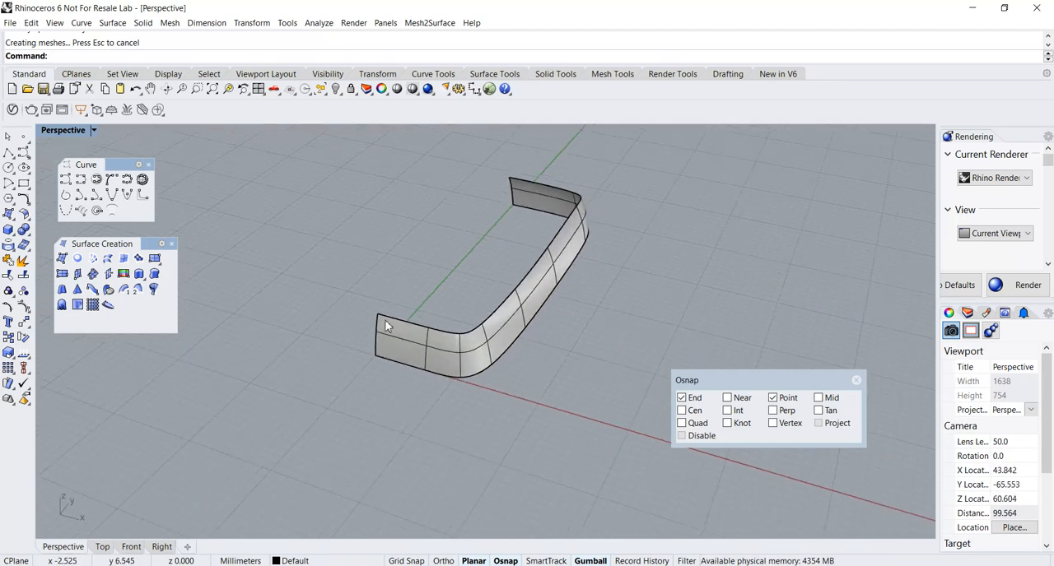
{"action": "scroll", "coordinate": [384, 323], "scroll_direction": "up", "scroll_amount": 4}
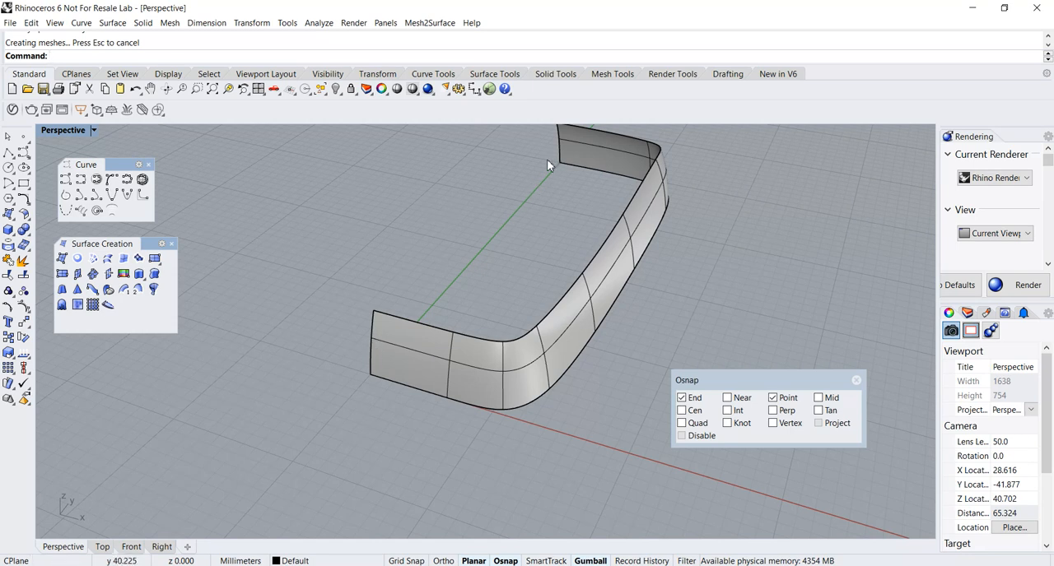
Close the floating Surface Creation tool set and float the Surface Tools set in its place.
{"action": "right_click_drag", "start_coordinate": [349, 327], "coordinate": [417, 349]}
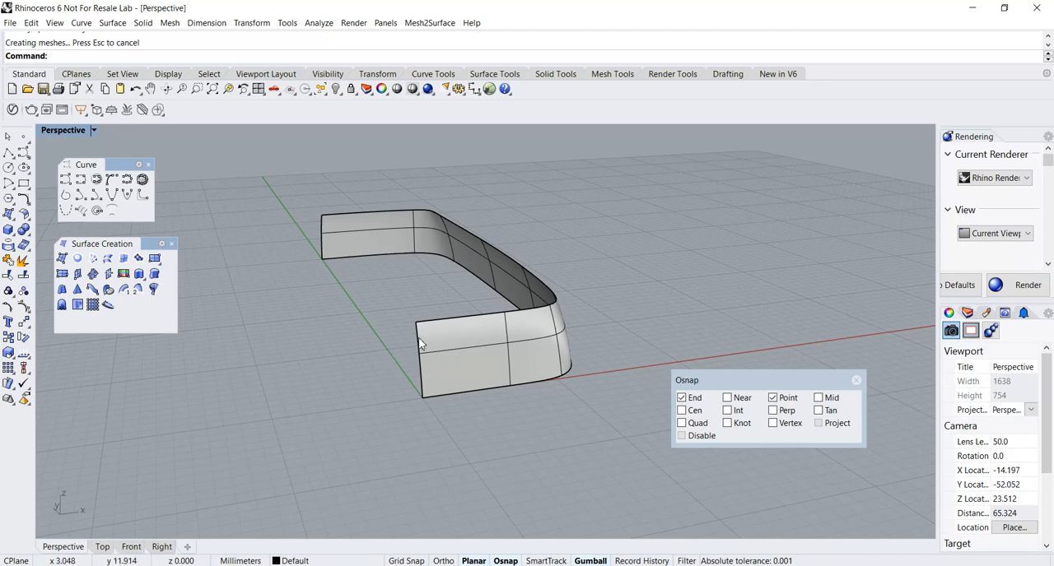
{"action": "right_click_drag", "start_coordinate": [422, 348], "coordinate": [374, 381]}
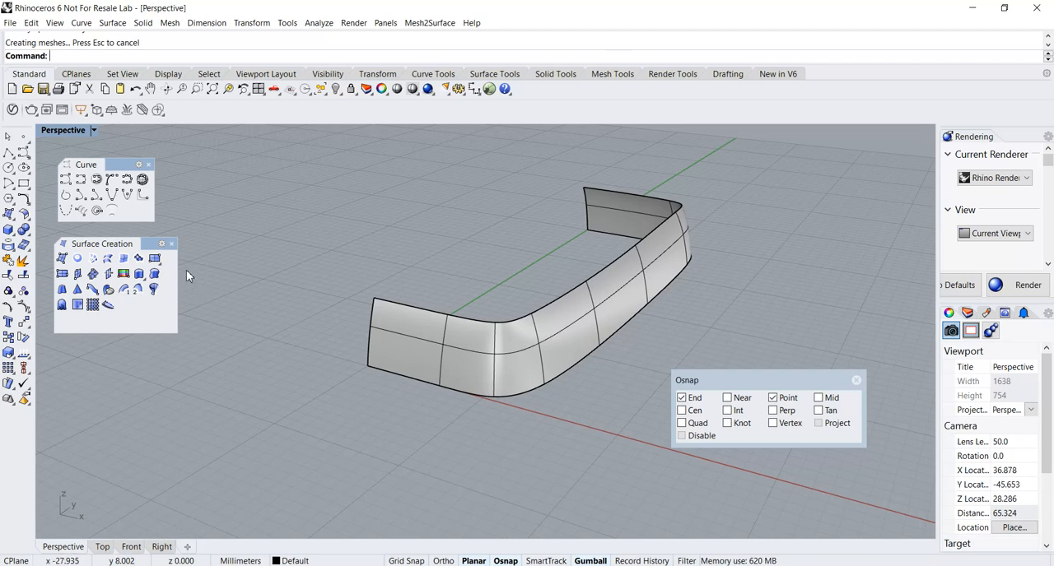
{"action": "left_click", "coordinate": [171, 244]}
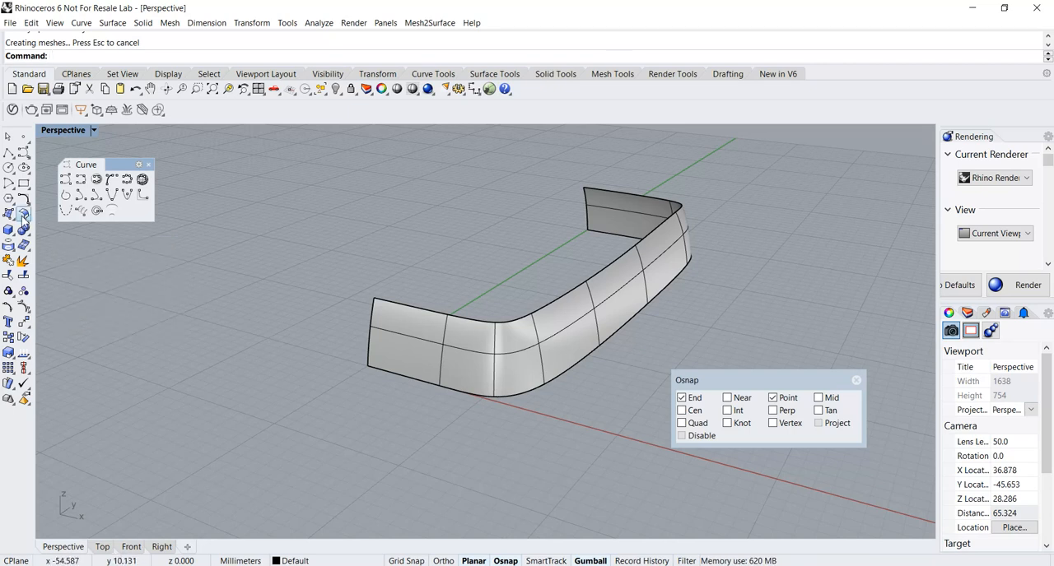
{"action": "left_click", "coordinate": [24, 215]}
{"action": "left_click_drag", "start_coordinate": [54, 218], "coordinate": [86, 265]}
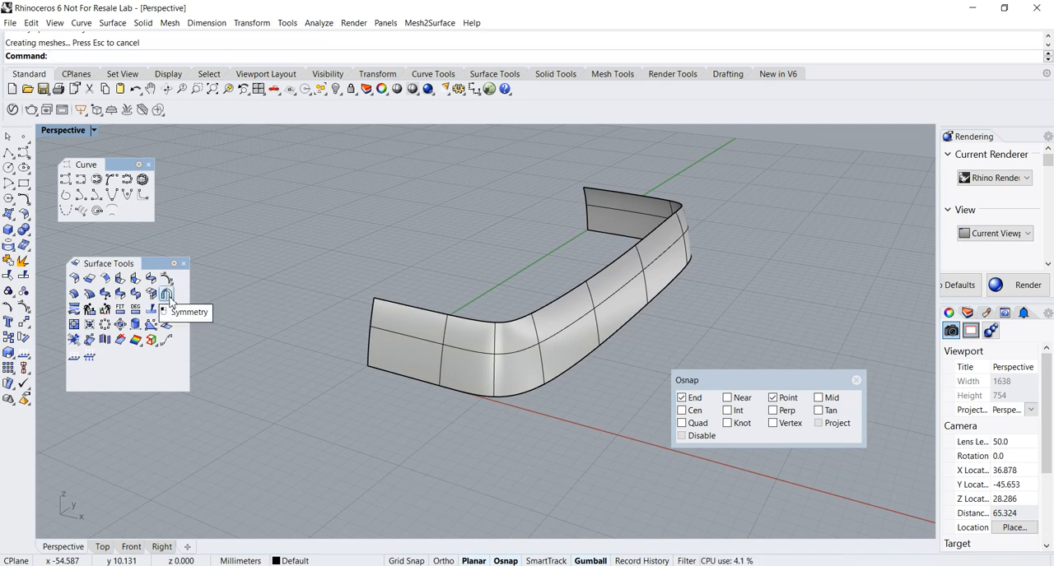
Turn on Record History for the next surface command.
{"action": "right_click_drag", "start_coordinate": [333, 353], "coordinate": [326, 366]}
{"action": "scroll", "coordinate": [515, 421], "scroll_direction": "up", "scroll_amount": 4}
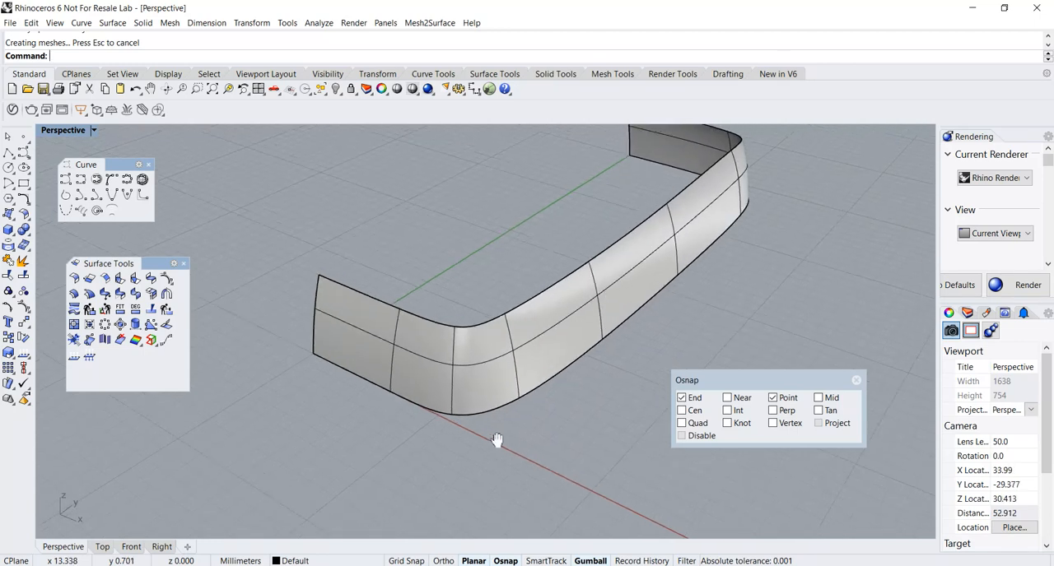
{"action": "right_click_drag", "start_coordinate": [535, 408], "coordinate": [530, 449]}
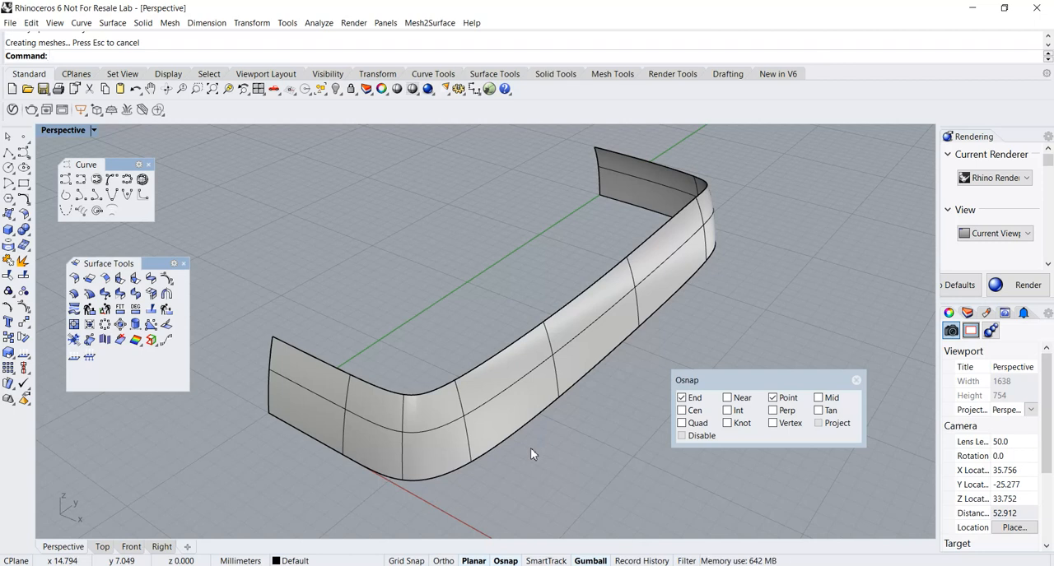
{"action": "left_click", "coordinate": [646, 560]}
{"action": "right_click_drag", "start_coordinate": [599, 521], "coordinate": [589, 493]}
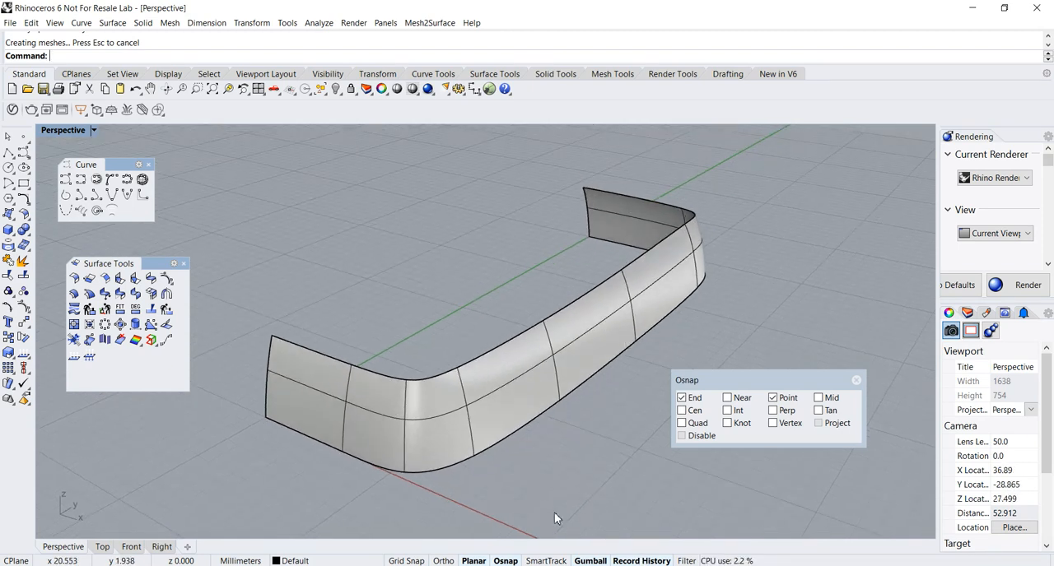
Mirror the swept surface with Symmetry from its front end edge, using Smooth continuity and a plane through the rail's two endpoints, and accept the history warning.
{"action": "left_click", "coordinate": [166, 294]}
{"action": "right_click_drag", "start_coordinate": [220, 272], "coordinate": [218, 284]}
{"action": "scroll", "coordinate": [228, 316], "scroll_direction": "up", "scroll_amount": 2}
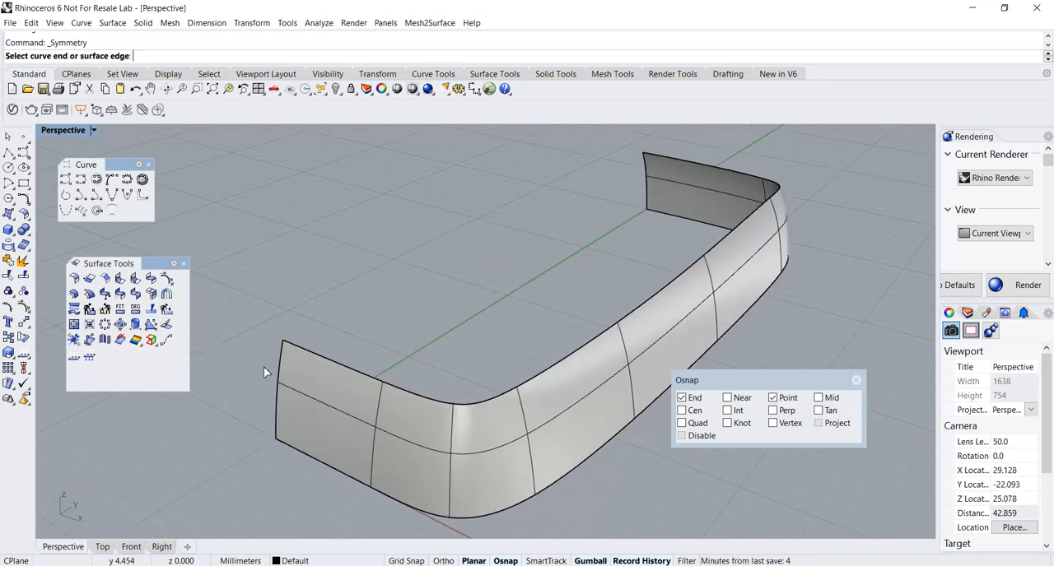
{"action": "left_click", "coordinate": [277, 387]}
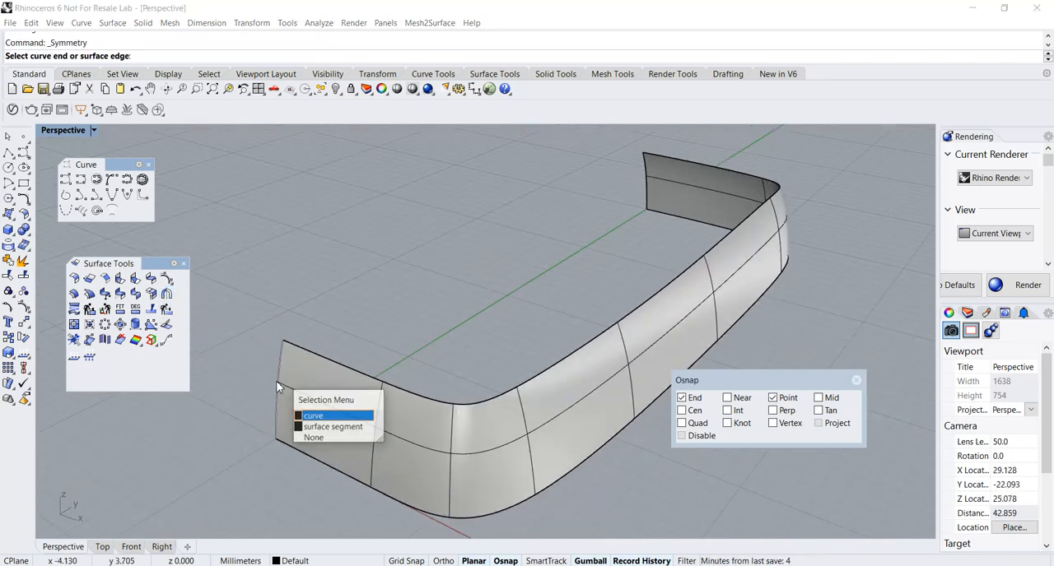
{"action": "left_click", "coordinate": [316, 430]}
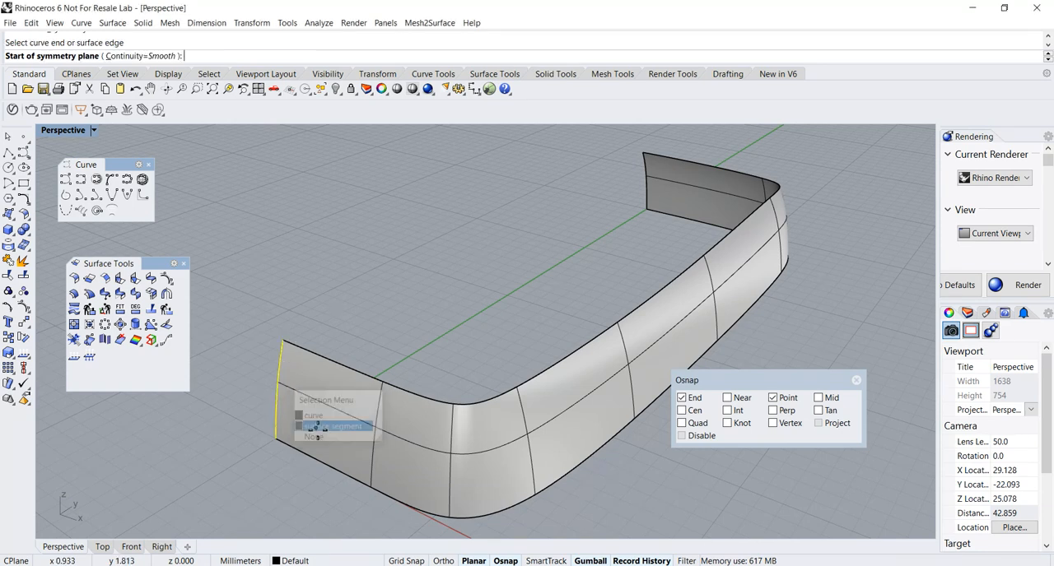
{"action": "left_click", "coordinate": [276, 437]}
{"action": "left_click", "coordinate": [648, 208]}
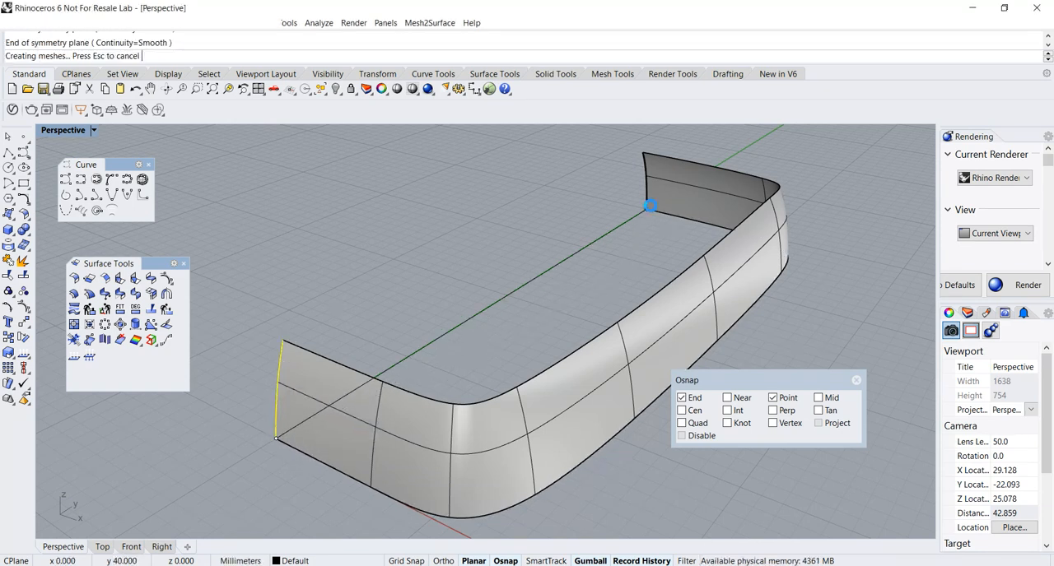
{"action": "left_click_drag", "start_coordinate": [515, 261], "coordinate": [530, 247]}
{"action": "left_click", "coordinate": [377, 292]}
{"action": "left_click", "coordinate": [388, 291]}
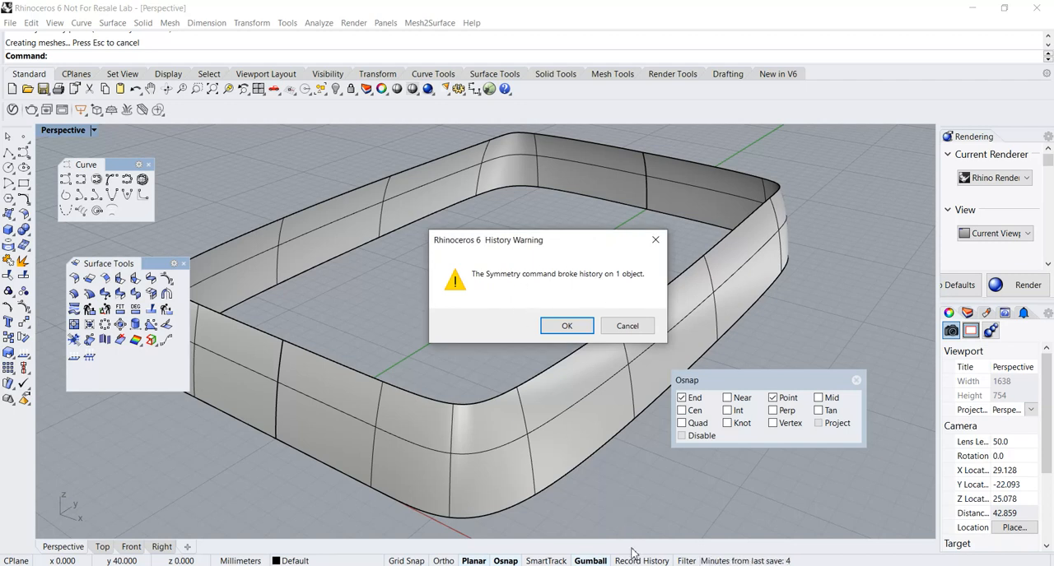
{"action": "left_click", "coordinate": [566, 326]}
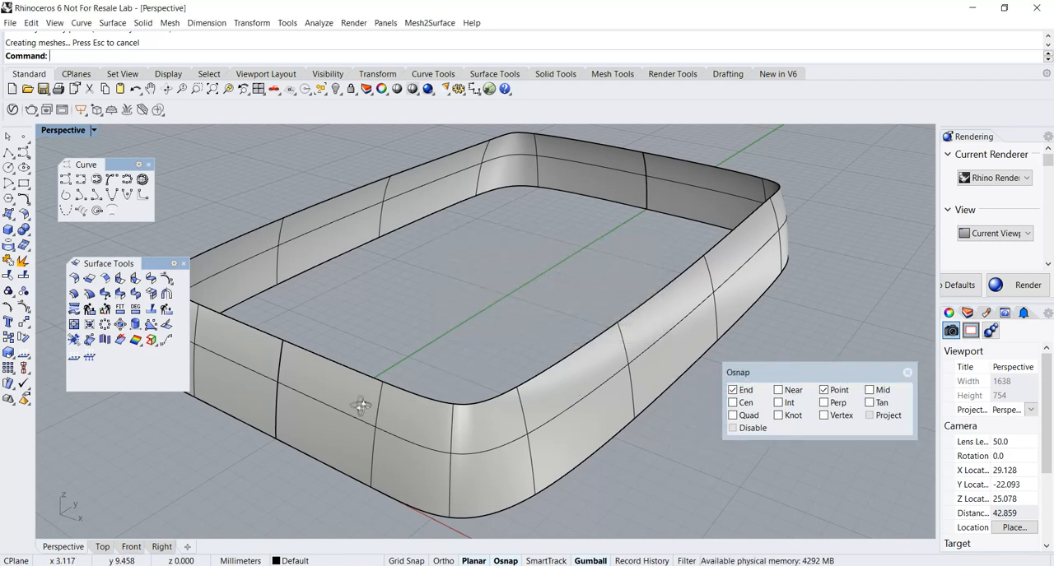
Select both surface halves and run a Zebra analysis to check the stripe continuity across their front seam.
{"action": "right_click_drag", "start_coordinate": [369, 401], "coordinate": [331, 405]}
{"action": "left_click", "coordinate": [331, 417]}
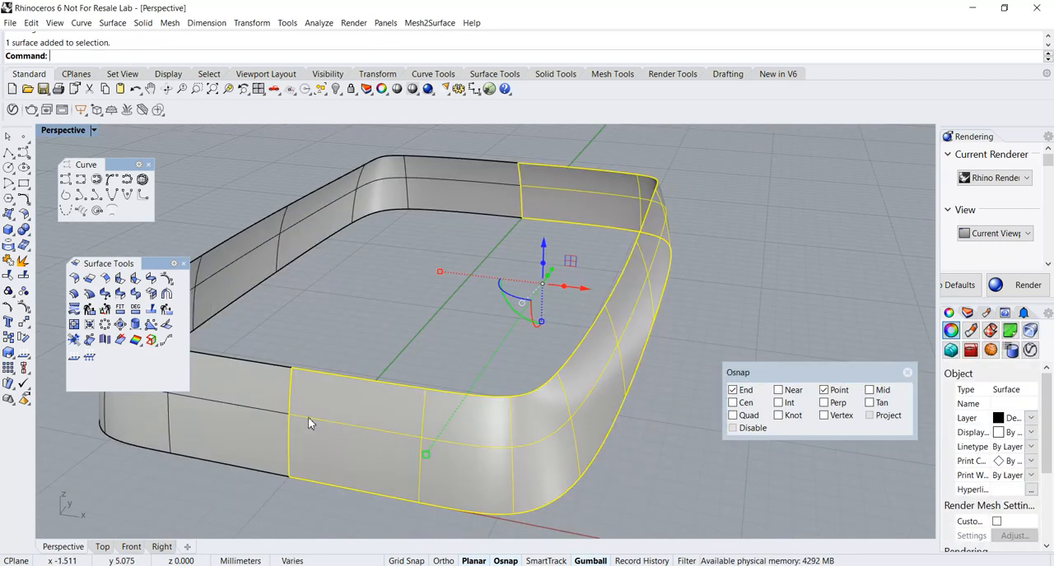
{"action": "left_click", "coordinate": [253, 412], "text": "shift"}
{"action": "right_click_drag", "start_coordinate": [257, 411], "coordinate": [271, 413]}
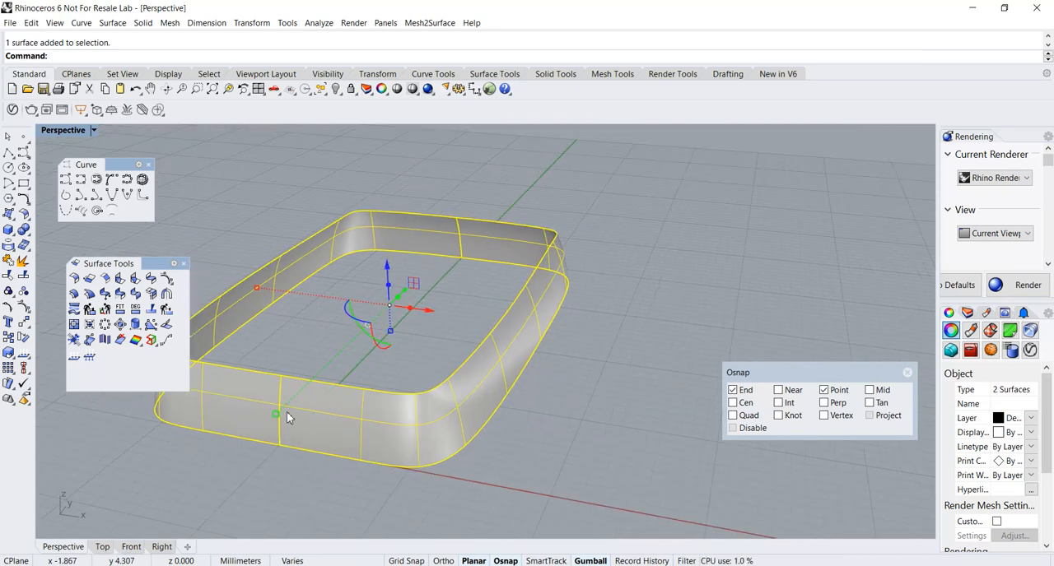
{"action": "left_click", "coordinate": [318, 23]}
{"action": "mouse_move", "coordinate": [333, 64]}
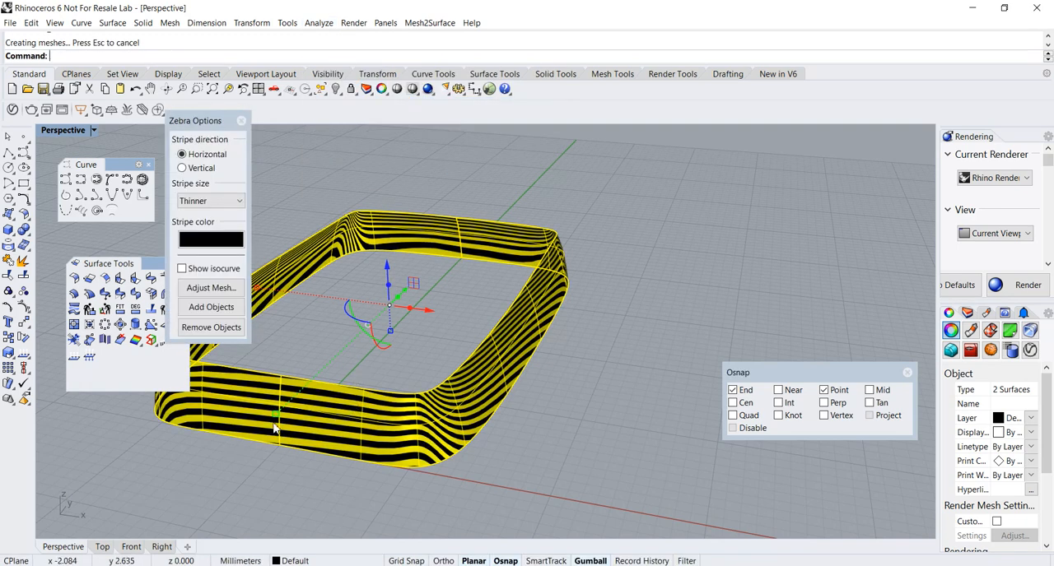
{"action": "scroll", "coordinate": [270, 423], "scroll_direction": "up", "scroll_amount": 3}
{"action": "mouse_move", "coordinate": [267, 420]}
{"action": "right_mouse_down"}
{"action": "mouse_move", "coordinate": [331, 424]}
{"action": "mouse_move", "coordinate": [356, 449]}
{"action": "right_mouse_up"}
{"action": "scroll", "coordinate": [410, 480], "scroll_direction": "up", "scroll_amount": 3}
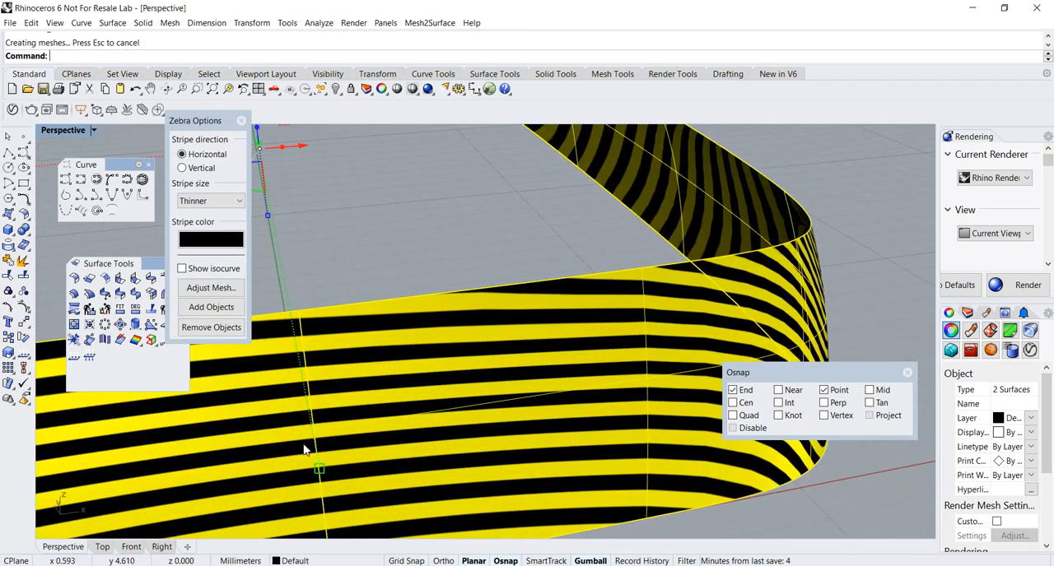
{"action": "left_click", "coordinate": [241, 121]}
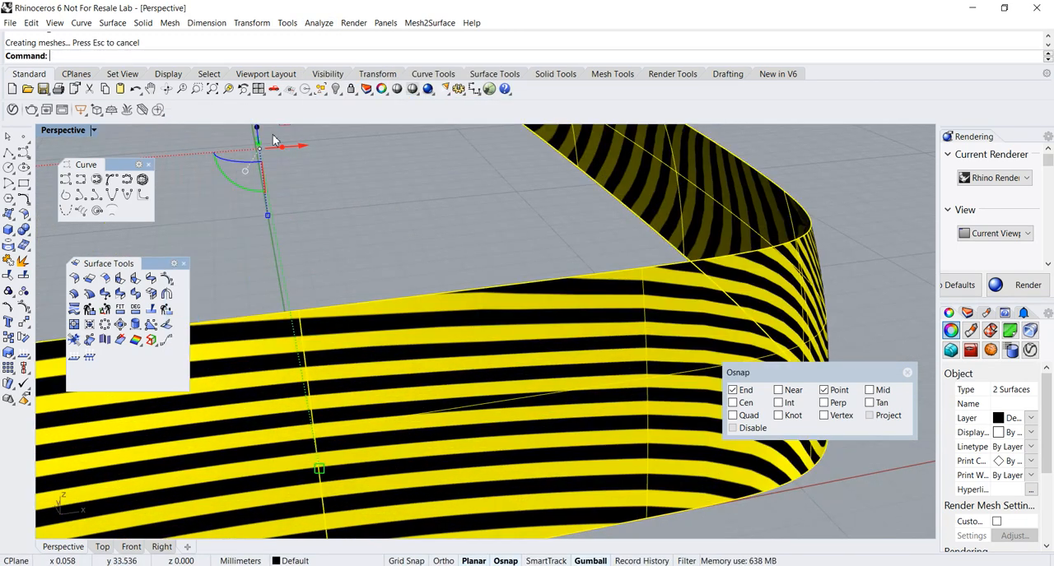
{"action": "scroll", "coordinate": [362, 179], "scroll_direction": "down", "scroll_amount": 8}
{"action": "right_click_drag", "start_coordinate": [405, 209], "coordinate": [400, 386]}
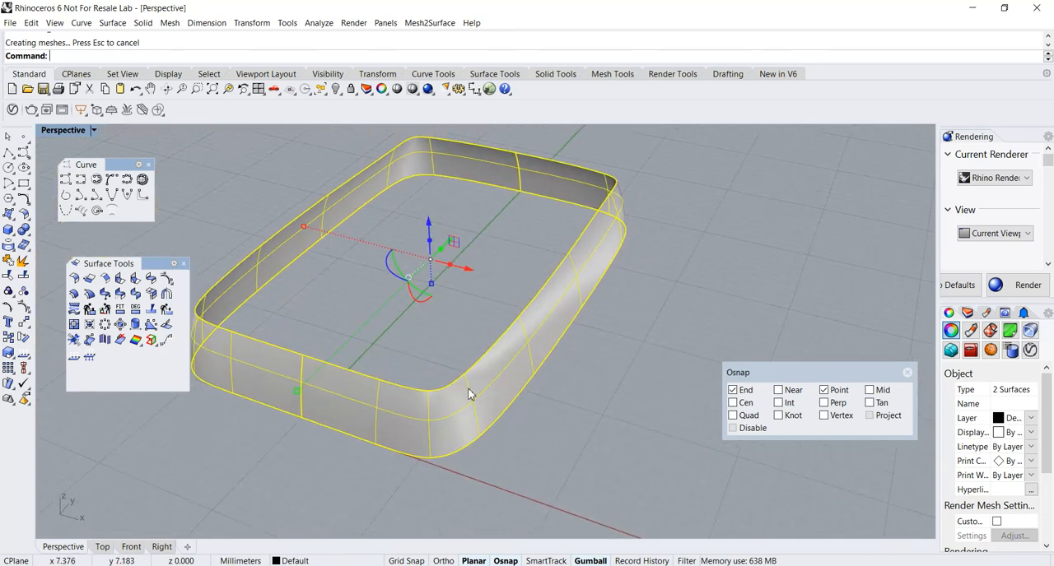
Select the rail curve under the surface and move the control point midway along its long side inward along the X axis.
{"action": "left_click", "coordinate": [542, 359]}
{"action": "left_click", "coordinate": [549, 360]}
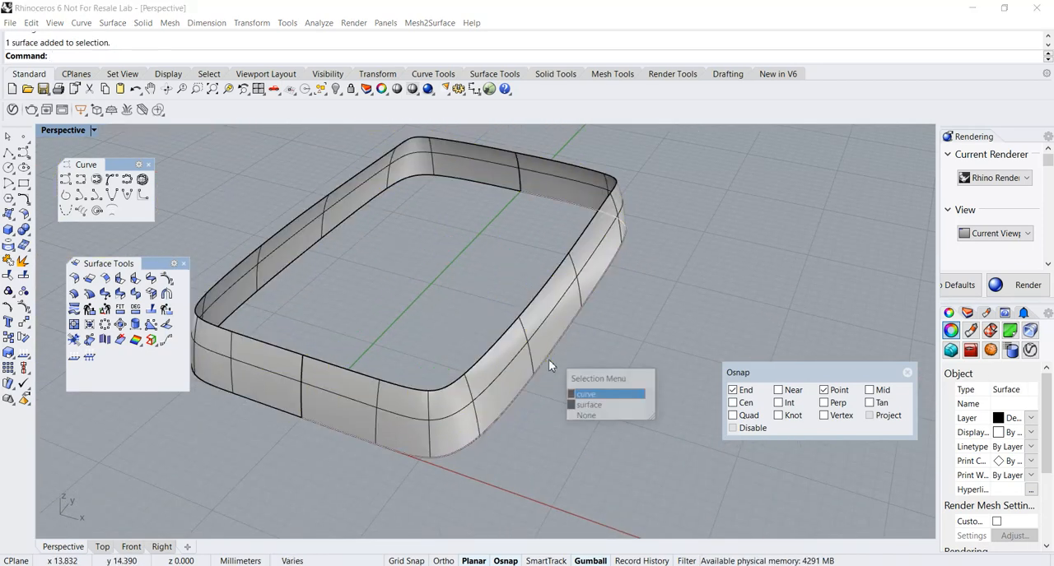
{"action": "left_click", "coordinate": [591, 396]}
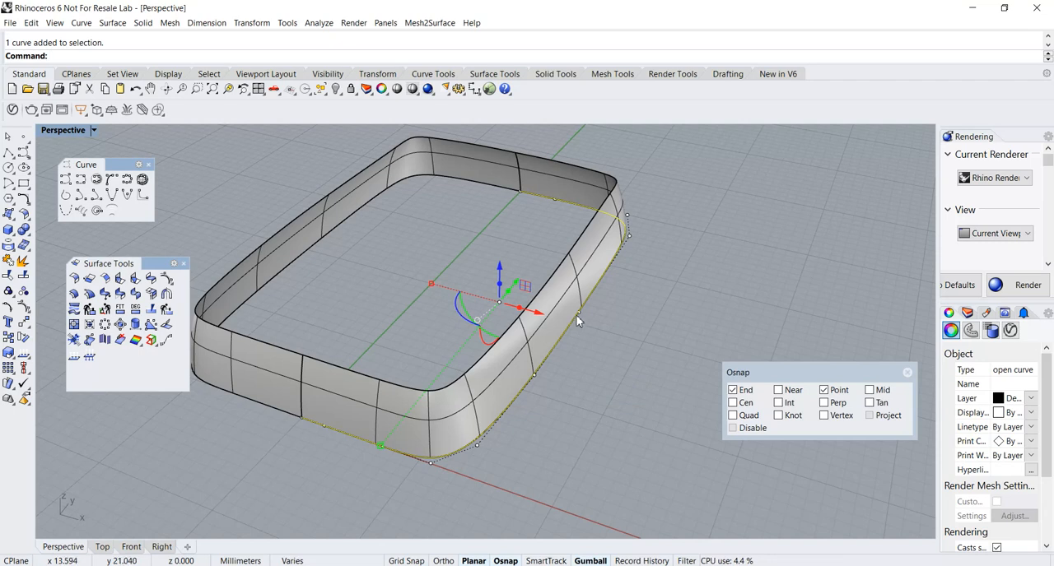
{"action": "left_click", "coordinate": [578, 314]}
{"action": "left_click_drag", "start_coordinate": [608, 318], "coordinate": [581, 321]}
{"action": "right_click_drag", "start_coordinate": [581, 321], "coordinate": [646, 307]}
Examine the two surface halves against the edited rail curve from several angles.
{"action": "scroll", "coordinate": [525, 267], "scroll_direction": "up", "scroll_amount": 4}
{"action": "scroll", "coordinate": [527, 271], "scroll_direction": "up", "scroll_amount": 2}
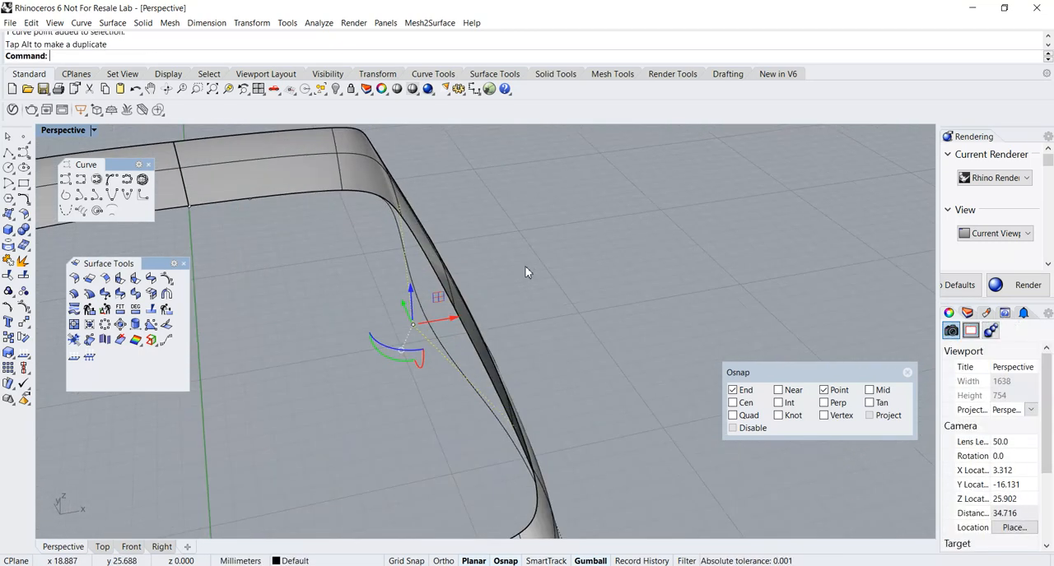
{"action": "right_click_drag", "start_coordinate": [526, 278], "coordinate": [667, 245]}
{"action": "scroll", "coordinate": [664, 244], "scroll_direction": "down", "scroll_amount": 5}
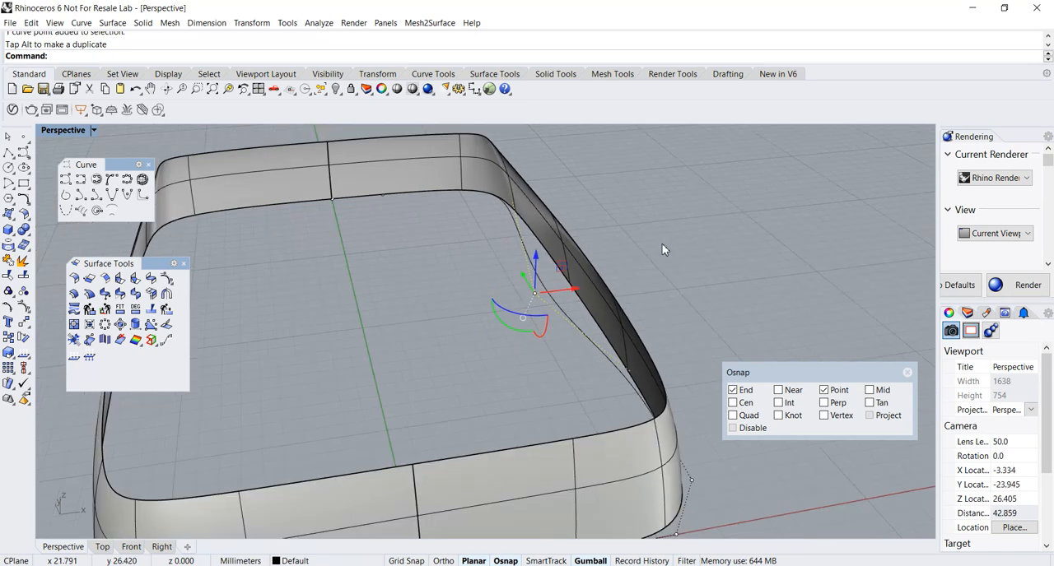
{"action": "right_click_drag", "start_coordinate": [665, 251], "coordinate": [470, 278]}
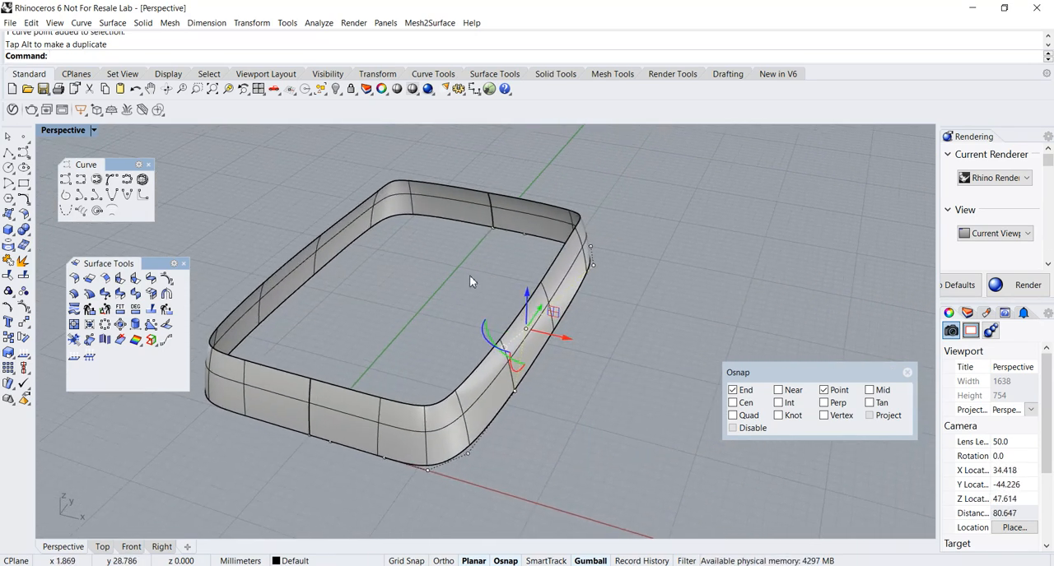
{"action": "scroll", "coordinate": [463, 277], "scroll_direction": "up", "scroll_amount": 1}
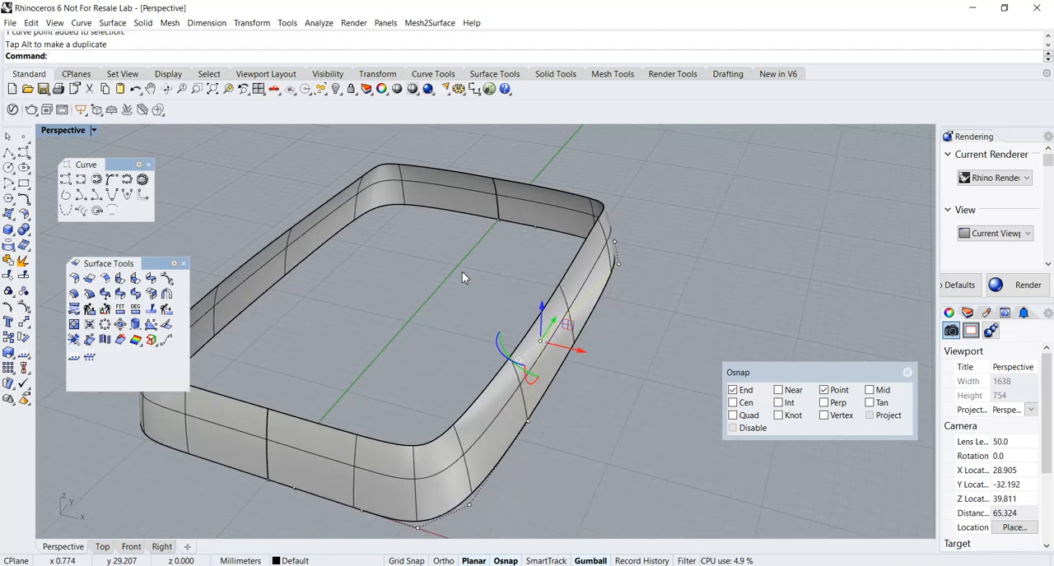
{"action": "right_click_drag", "start_coordinate": [462, 277], "coordinate": [463, 249]}
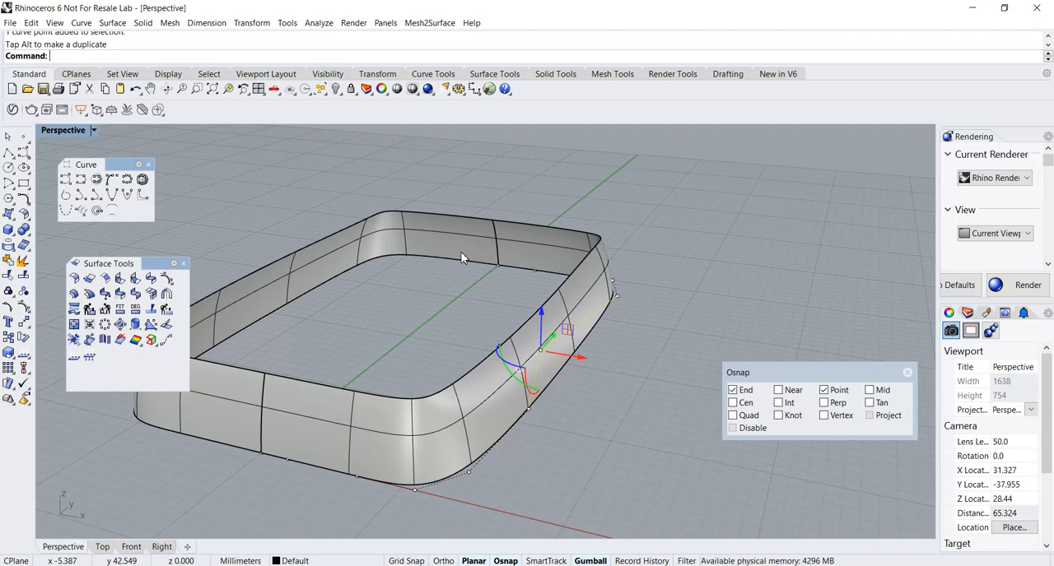
{"action": "right_click_drag", "start_coordinate": [460, 258], "coordinate": [464, 264]}
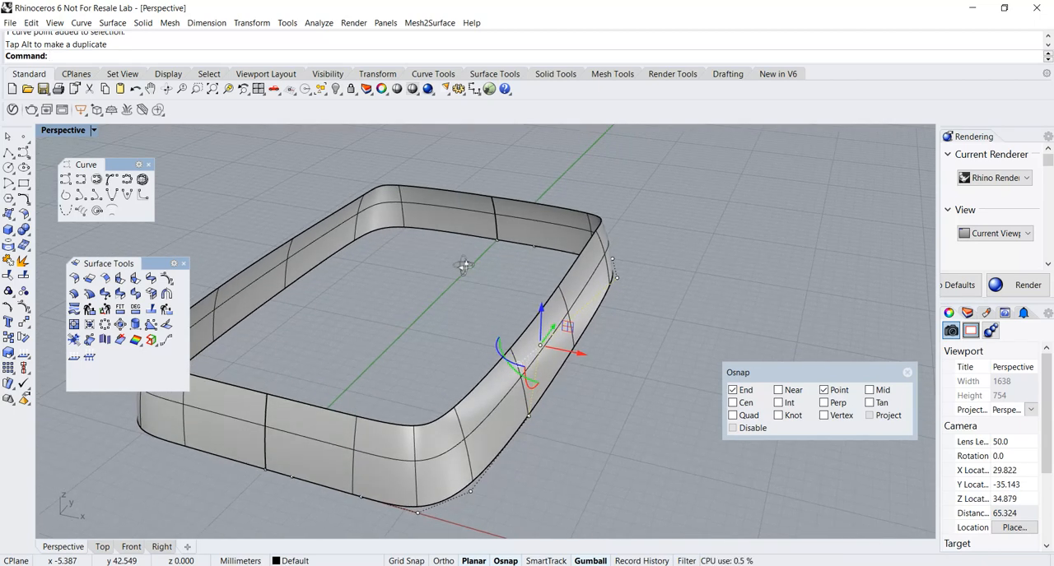
Delete both the swept surface and its mirrored half, keeping the rail and cross-section curves.
{"action": "left_click", "coordinate": [487, 420]}
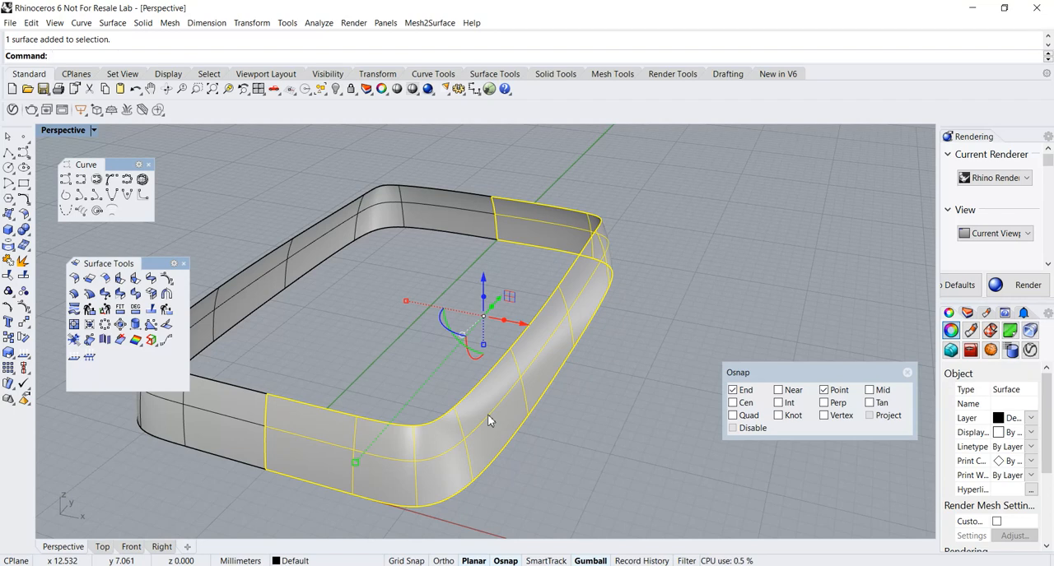
{"action": "key", "text": "Delete"}
{"action": "left_click", "coordinate": [524, 332]}
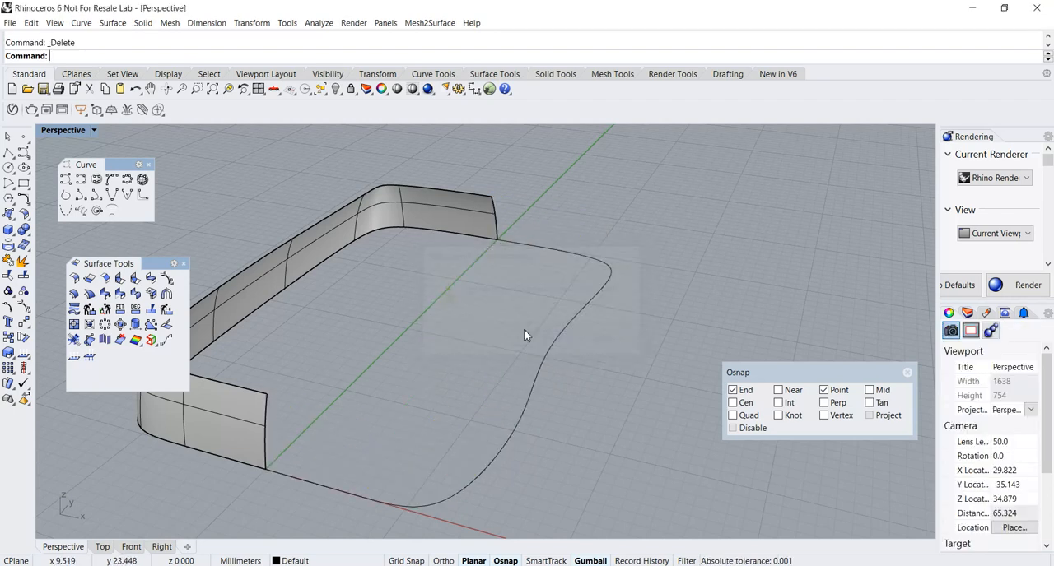
{"action": "left_click", "coordinate": [428, 219]}
{"action": "key", "text": "Delete"}
{"action": "scroll", "coordinate": [486, 387], "scroll_direction": "down", "scroll_amount": 2}
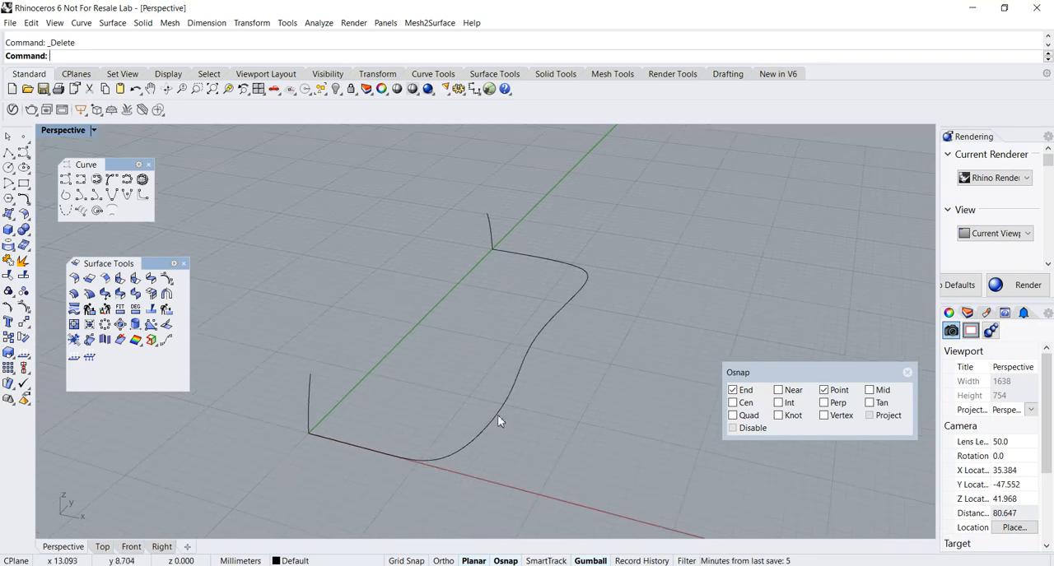
Show the rail curve's control points and move the one midway along the long side back outward along the X axis.
{"action": "left_click", "coordinate": [495, 423]}
{"action": "key", "text": "F10"}
{"action": "left_click", "coordinate": [526, 339]}
{"action": "left_click_drag", "start_coordinate": [559, 347], "coordinate": [585, 352]}
{"action": "right_click_drag", "start_coordinate": [574, 367], "coordinate": [542, 401]}
Launch Grasshopper and move its window aside so the curves in the Rhino viewport stay partly in view.
{"action": "scroll", "coordinate": [588, 389], "scroll_direction": "down", "scroll_amount": 4}
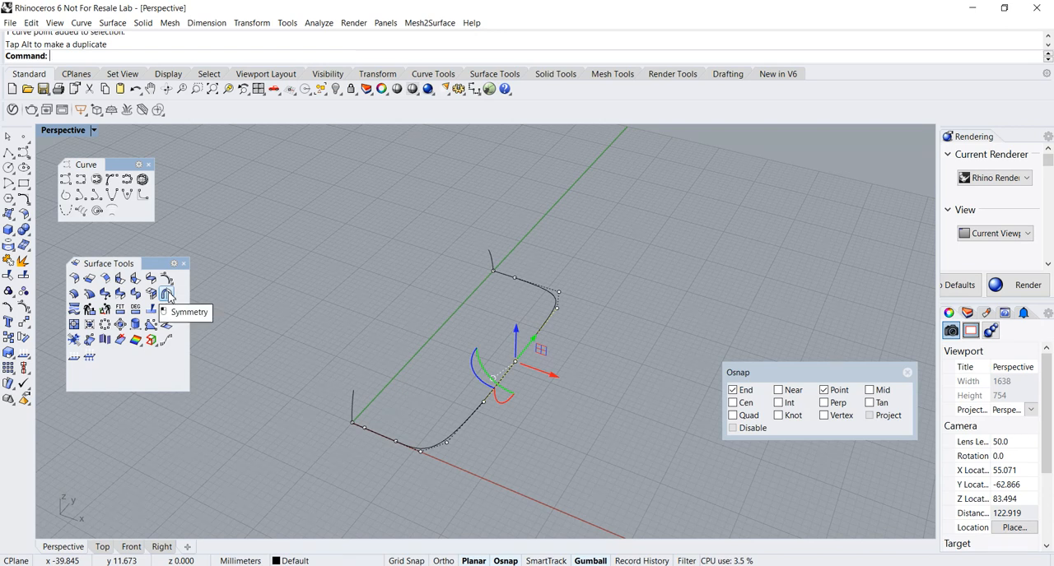
{"action": "right_click_drag", "start_coordinate": [384, 284], "coordinate": [381, 277]}
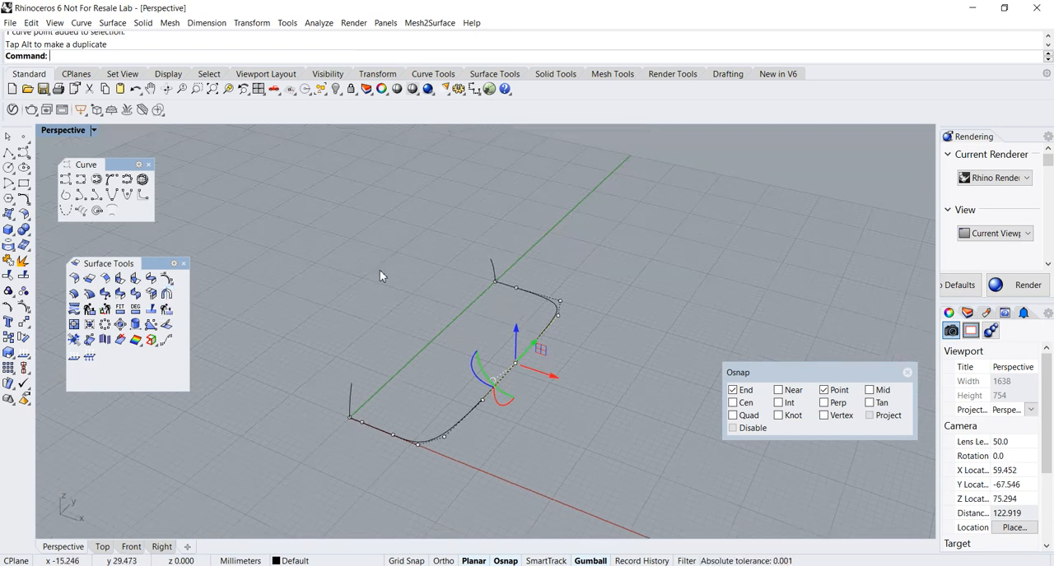
{"action": "scroll", "coordinate": [402, 324], "scroll_direction": "up", "scroll_amount": 2}
{"action": "right_click_drag", "start_coordinate": [396, 326], "coordinate": [324, 333], "text": "shift"}
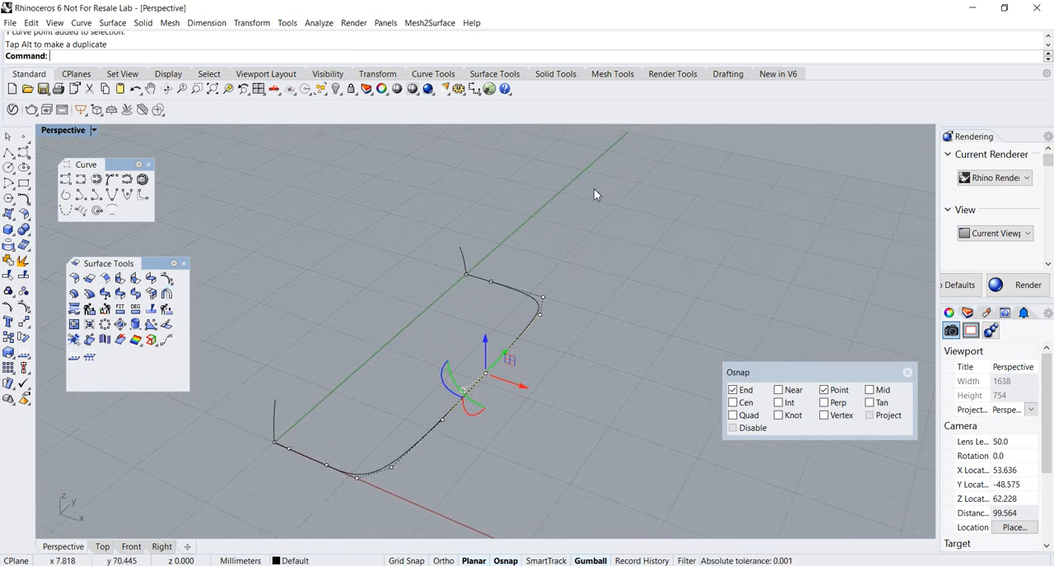
{"action": "left_click", "coordinate": [488, 89]}
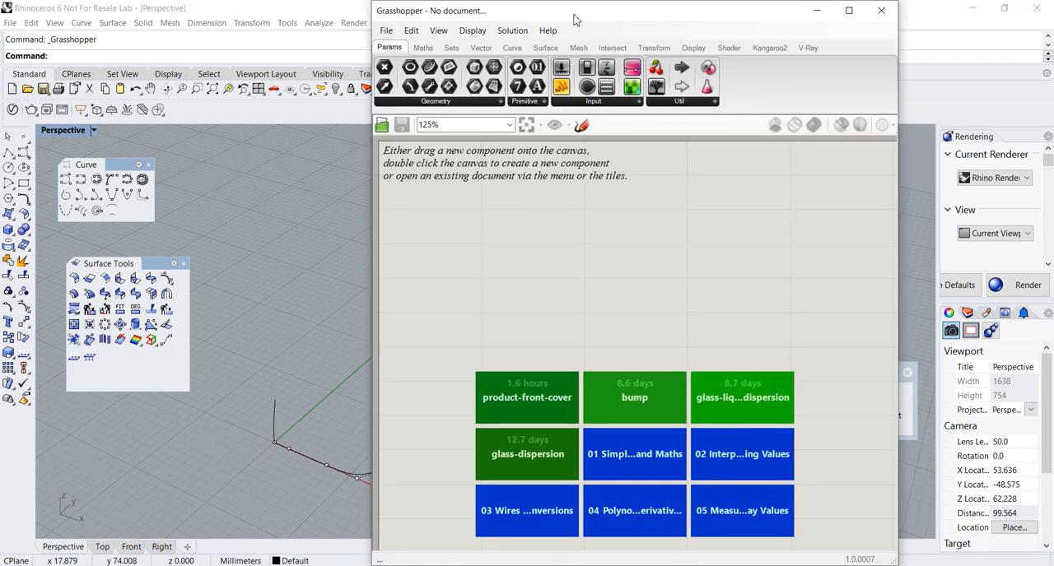
{"action": "scroll", "coordinate": [630, 293], "scroll_direction": "down", "scroll_amount": 2}
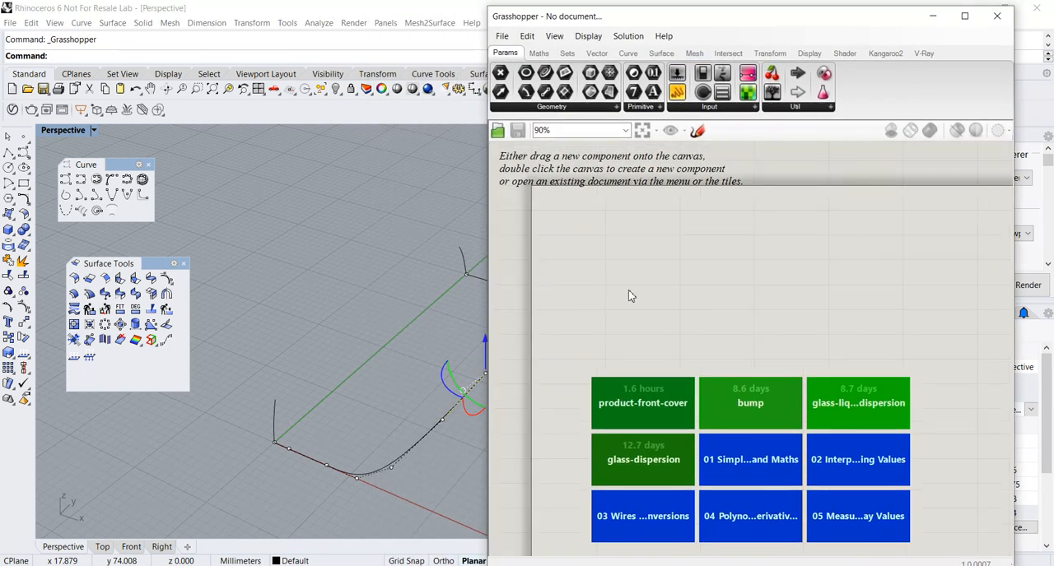
Place a Curve parameter on the empty Grasshopper canvas.
{"action": "scroll", "coordinate": [630, 295], "scroll_direction": "up", "scroll_amount": 2}
{"action": "right_click_drag", "start_coordinate": [355, 348], "coordinate": [182, 282]}
{"action": "left_click_drag", "start_coordinate": [155, 263], "coordinate": [108, 260]}
{"action": "right_click_drag", "start_coordinate": [236, 320], "coordinate": [218, 319]}
{"action": "scroll", "coordinate": [296, 318], "scroll_direction": "down", "scroll_amount": 4}
{"action": "right_click_drag", "start_coordinate": [297, 322], "coordinate": [228, 348], "text": "shift"}
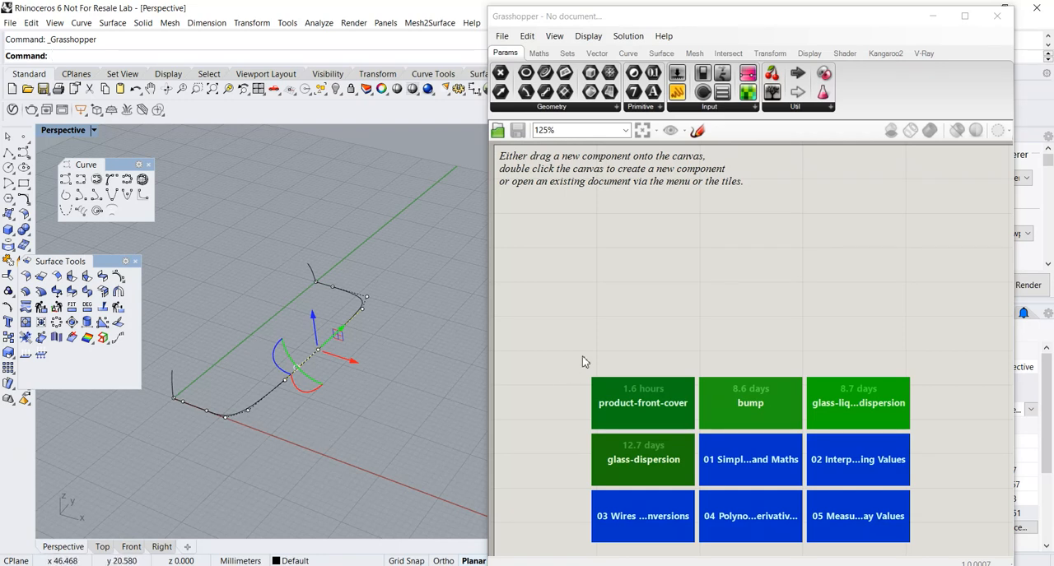
{"action": "left_click", "coordinate": [543, 108]}
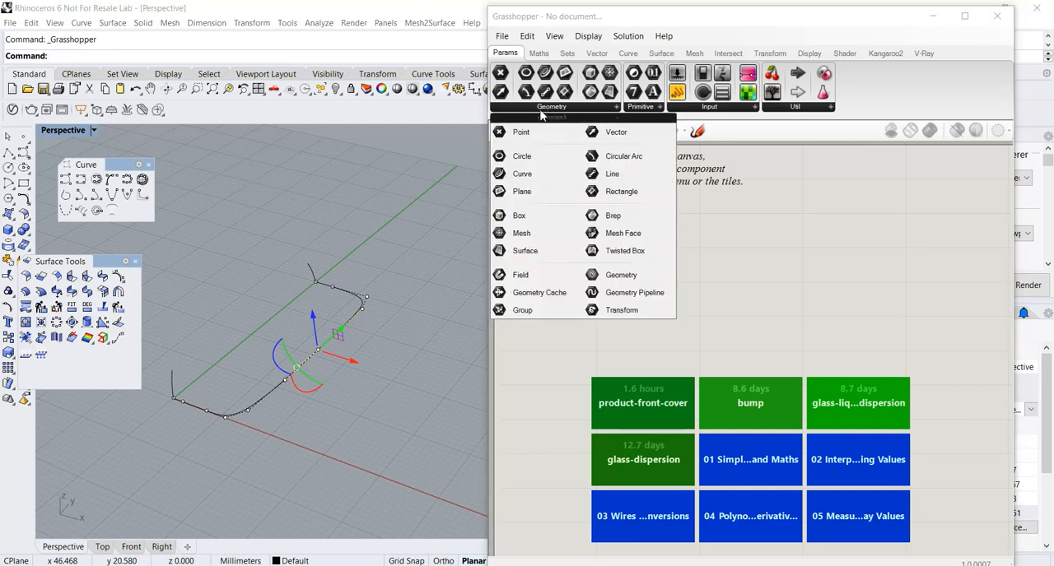
{"action": "left_click", "coordinate": [531, 157]}
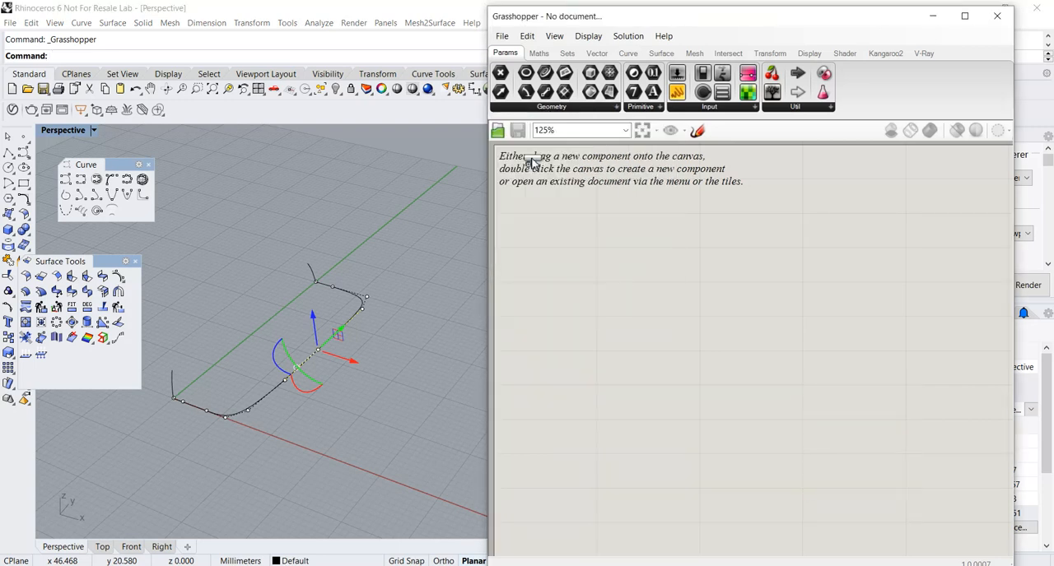
{"action": "left_click", "coordinate": [519, 107]}
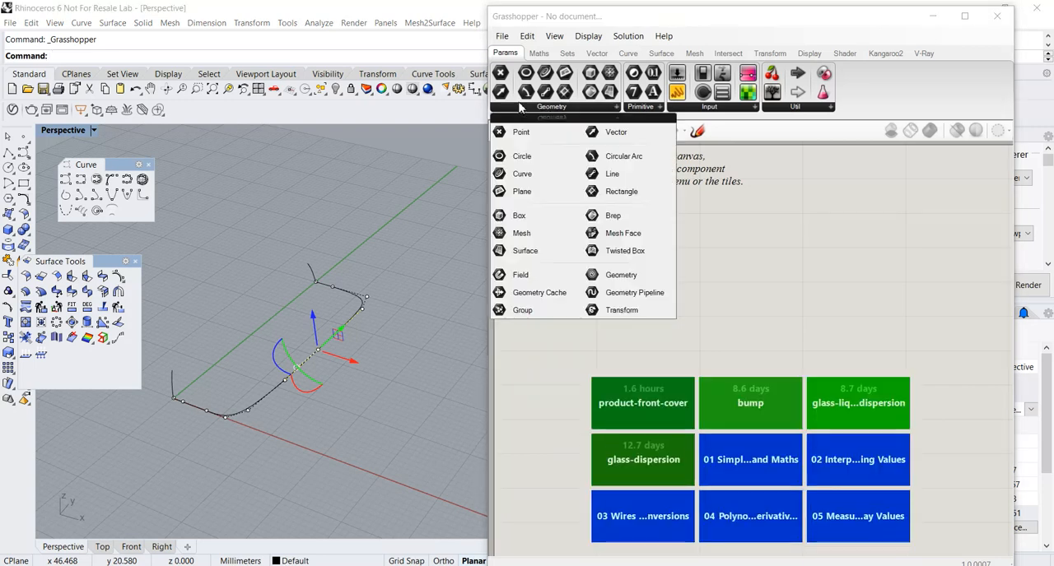
{"action": "left_click", "coordinate": [522, 174]}
{"action": "left_click", "coordinate": [637, 301]}
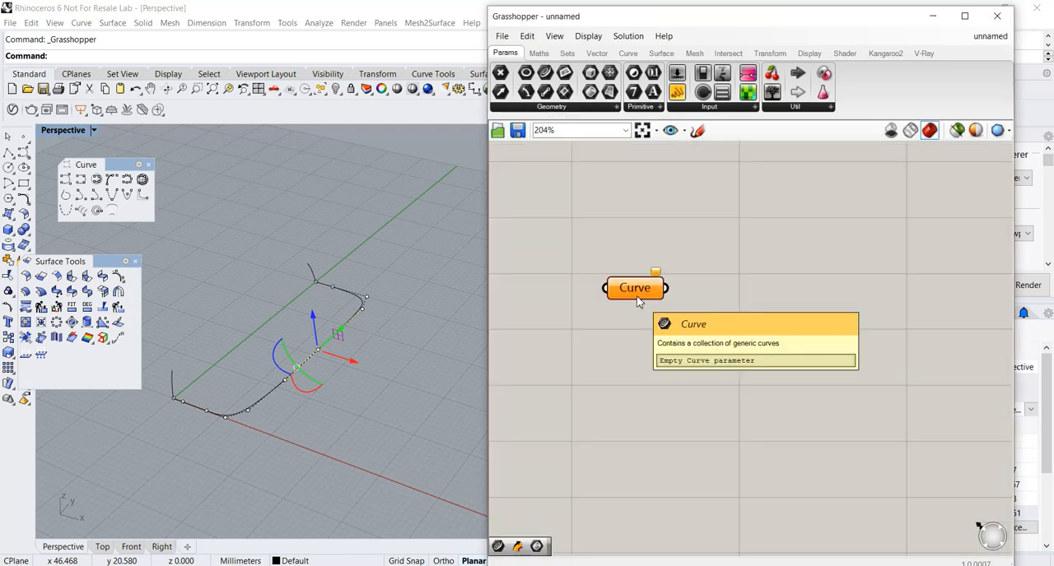
Set the Curve parameter to reference the long rail curve in the Rhino viewport.
{"action": "scroll", "coordinate": [637, 301], "scroll_direction": "up", "scroll_amount": 2}
{"action": "right_click", "coordinate": [650, 305]}
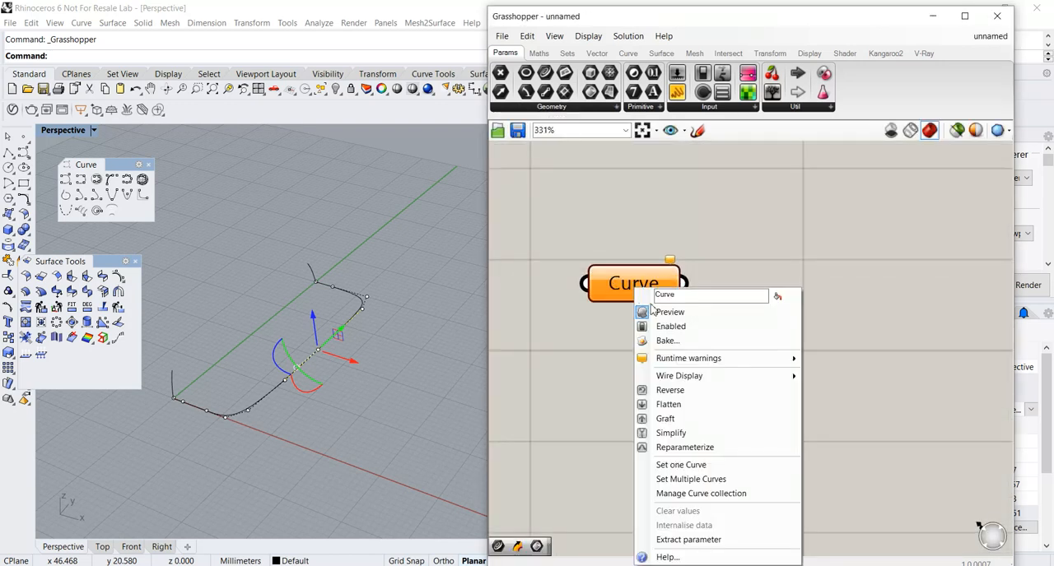
{"action": "left_click", "coordinate": [689, 465]}
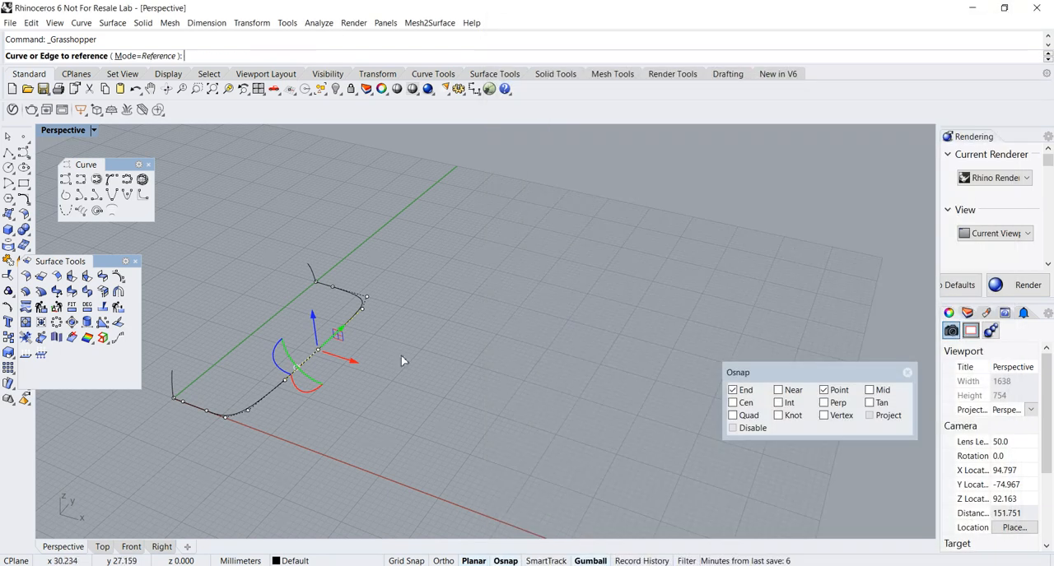
{"action": "left_click", "coordinate": [352, 319]}
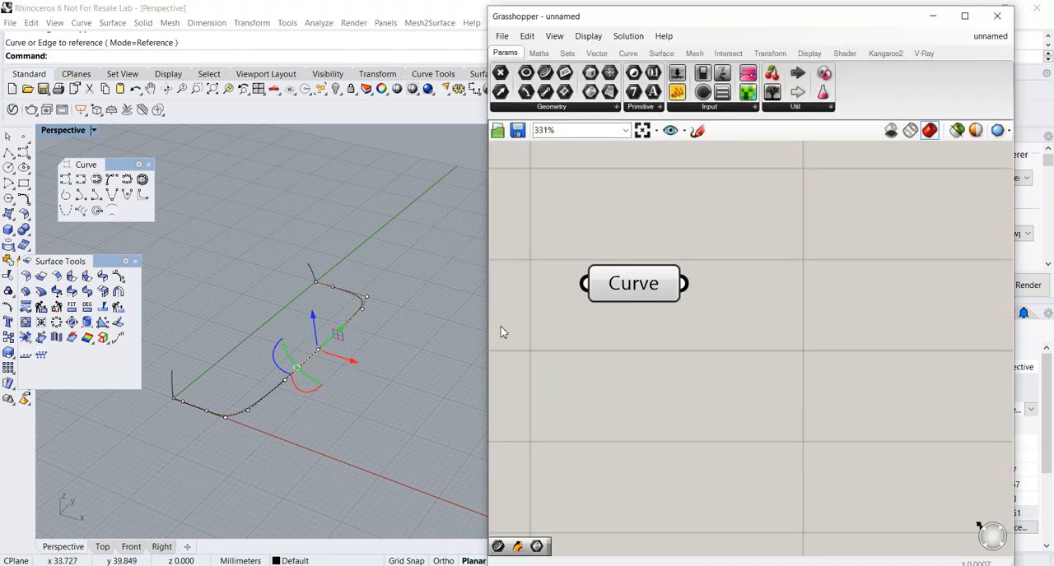
Rename the Curve parameter as Rail and hide the rail curve's control points in Rhino.
{"action": "right_click", "coordinate": [632, 286]}
{"action": "left_click_drag", "start_coordinate": [677, 290], "coordinate": [640, 294]}
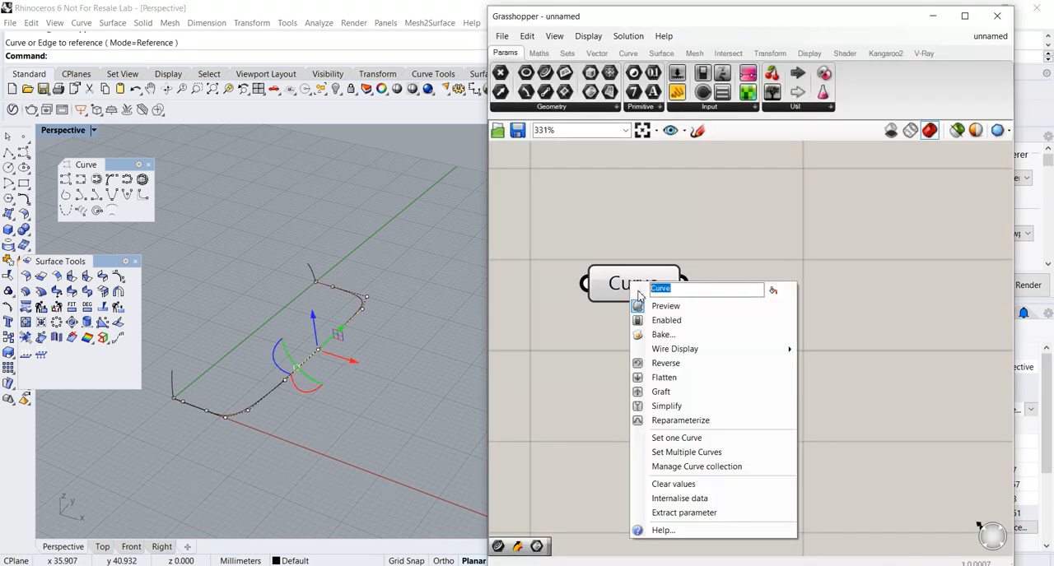
{"action": "type", "text": "Rail"}
{"action": "key", "text": "Return"}
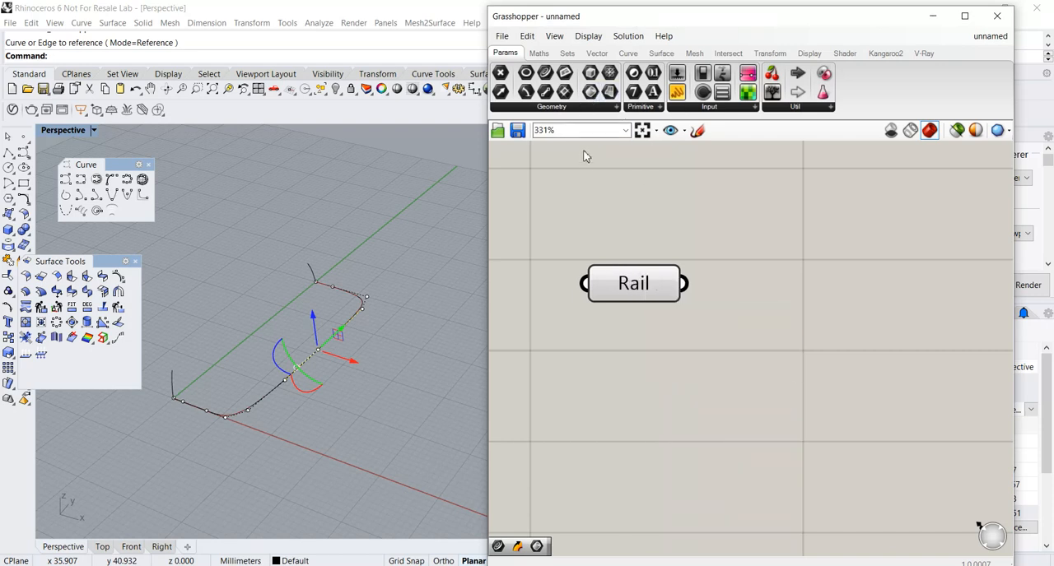
{"action": "left_click", "coordinate": [405, 247]}
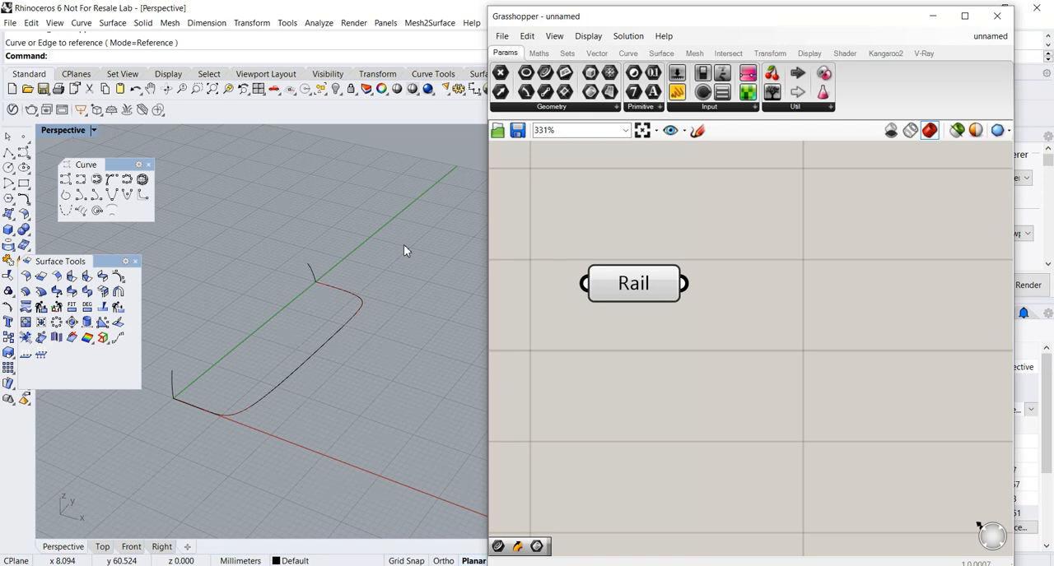
Add a second Curve parameter below Rail and reference both cross-section curves at the rail's ends in it.
{"action": "left_click", "coordinate": [553, 108]}
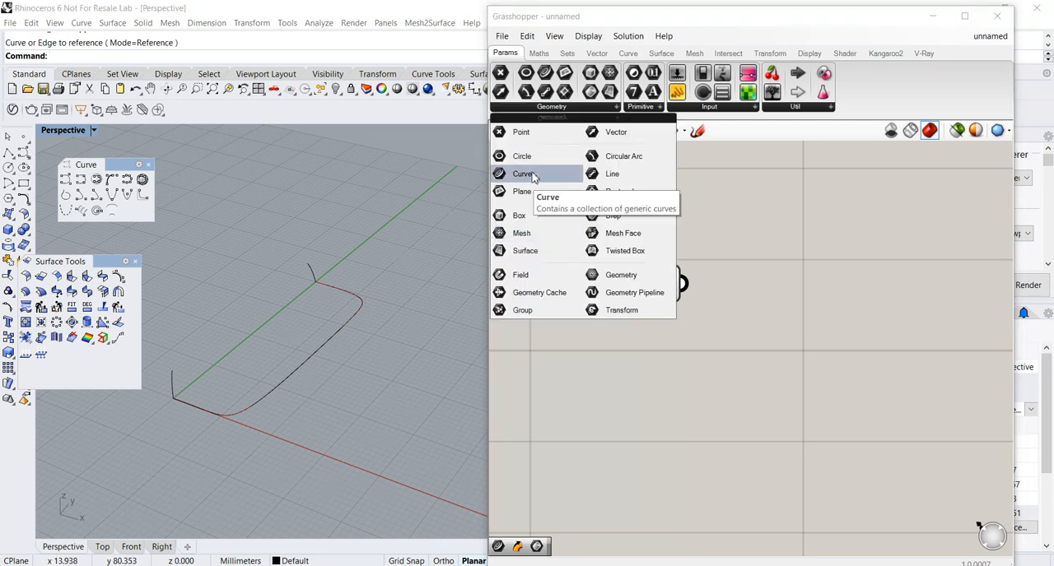
{"action": "left_click_drag", "start_coordinate": [532, 177], "coordinate": [649, 424]}
{"action": "right_click_drag", "start_coordinate": [650, 428], "coordinate": [663, 353]}
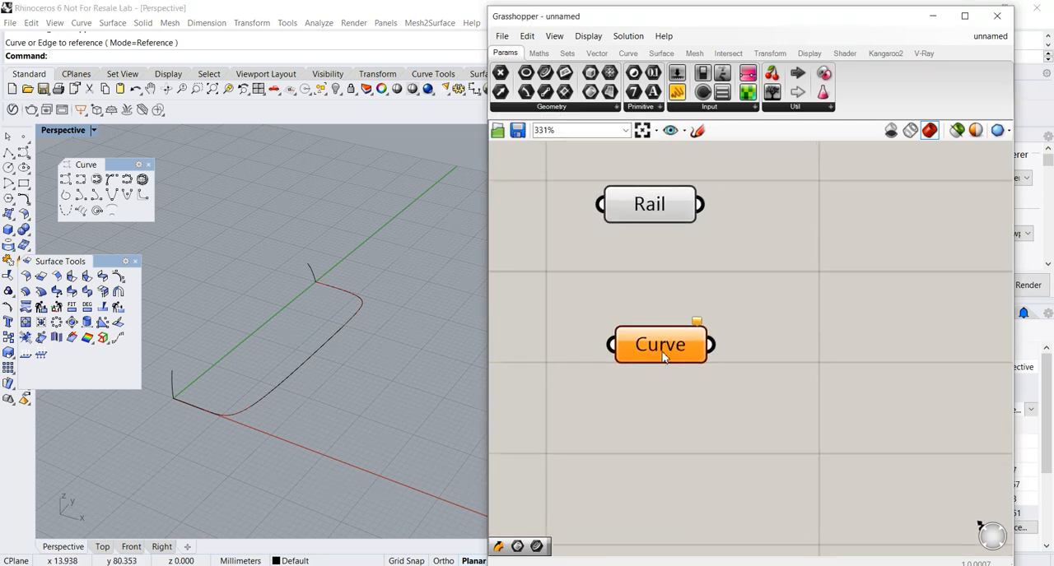
{"action": "right_click", "coordinate": [665, 354]}
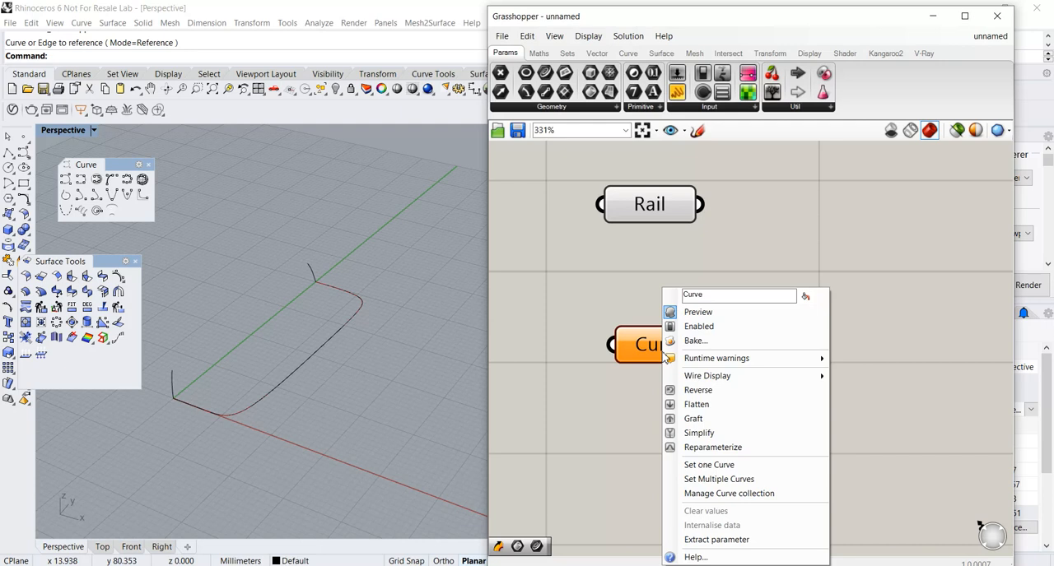
{"action": "left_click", "coordinate": [707, 480]}
{"action": "left_click", "coordinate": [173, 383]}
{"action": "left_click", "coordinate": [311, 268]}
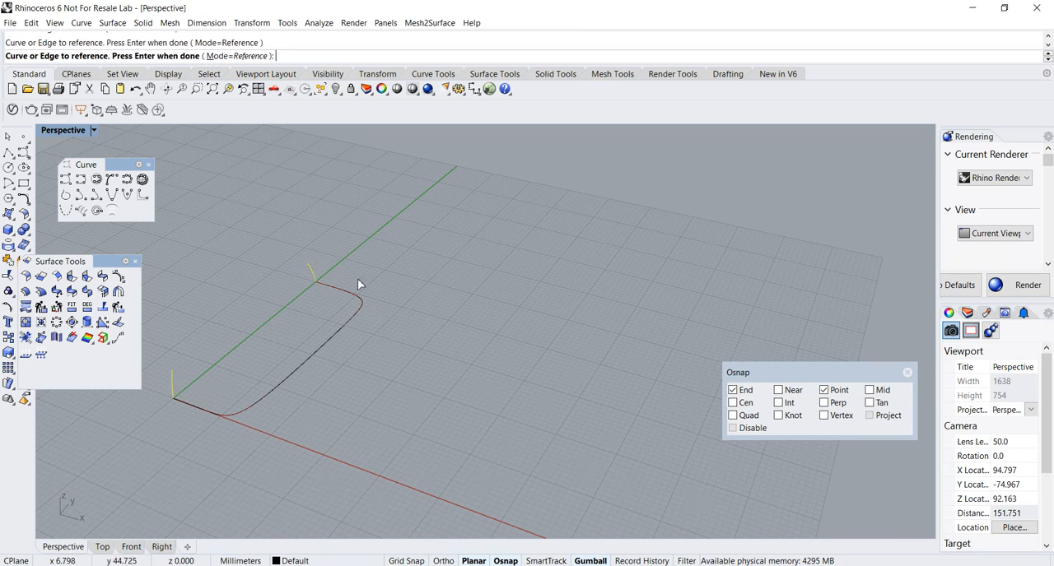
{"action": "key", "text": "Return"}
Rename the second Curve parameter as x-sections.
{"action": "right_click", "coordinate": [657, 353]}
{"action": "left_click_drag", "start_coordinate": [698, 317], "coordinate": [671, 319]}
{"action": "type", "text": "x"}
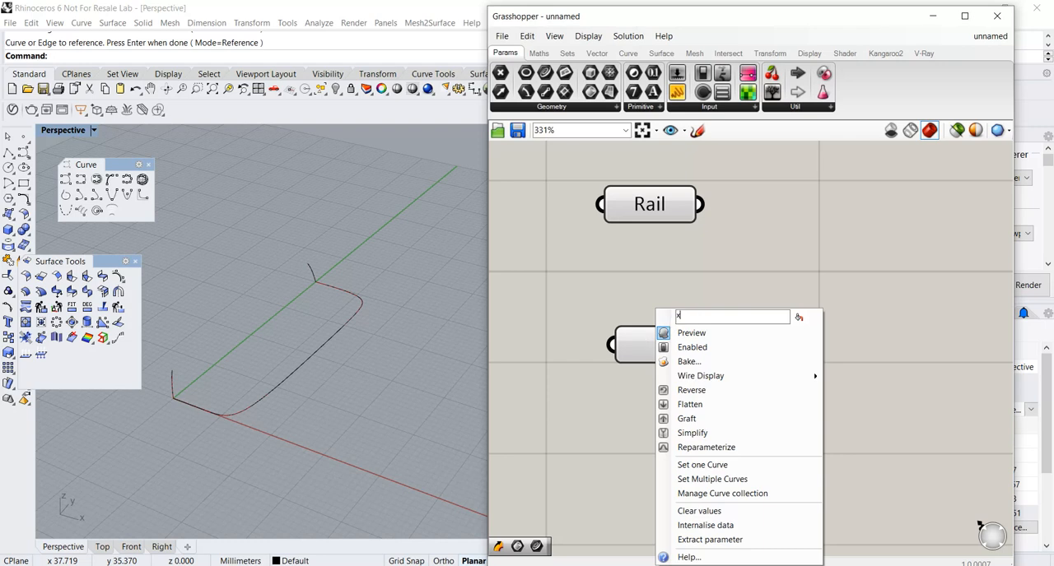
{"action": "type", "text": "-sections"}
{"action": "key", "text": "Return"}
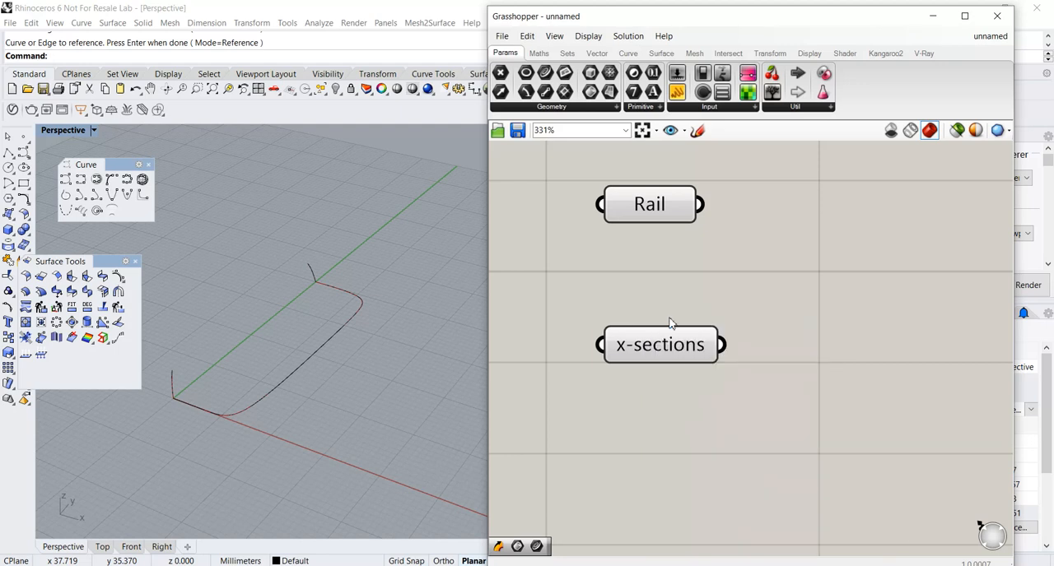
Move the Rail parameter closer to x-sections, leaving free canvas space beside them.
{"action": "scroll", "coordinate": [763, 324], "scroll_direction": "down", "scroll_amount": 1}
{"action": "left_click", "coordinate": [675, 218]}
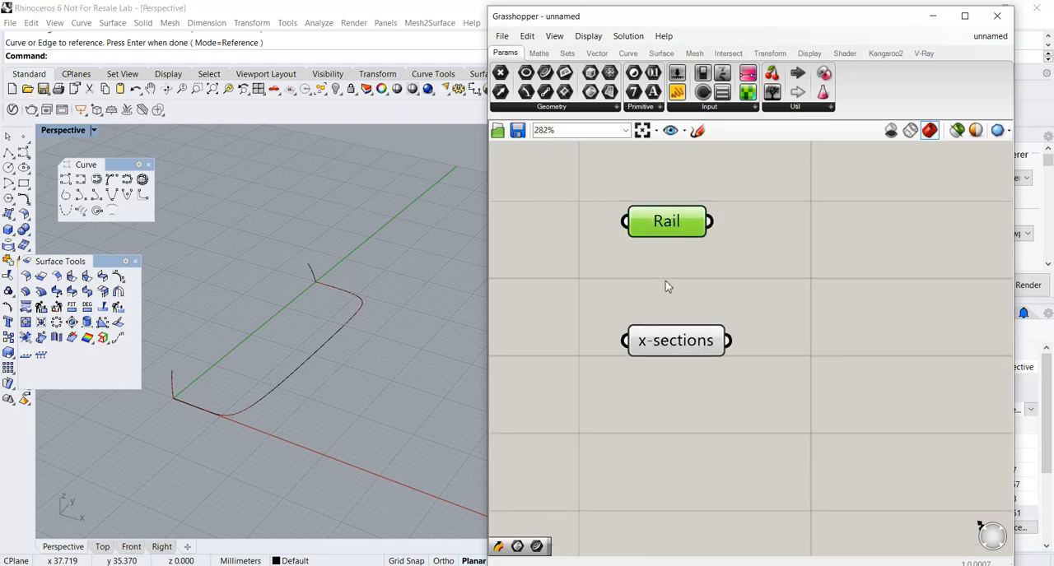
{"action": "left_click", "coordinate": [653, 350]}
{"action": "left_click_drag", "start_coordinate": [664, 237], "coordinate": [650, 273]}
{"action": "right_click_drag", "start_coordinate": [750, 296], "coordinate": [706, 309]}
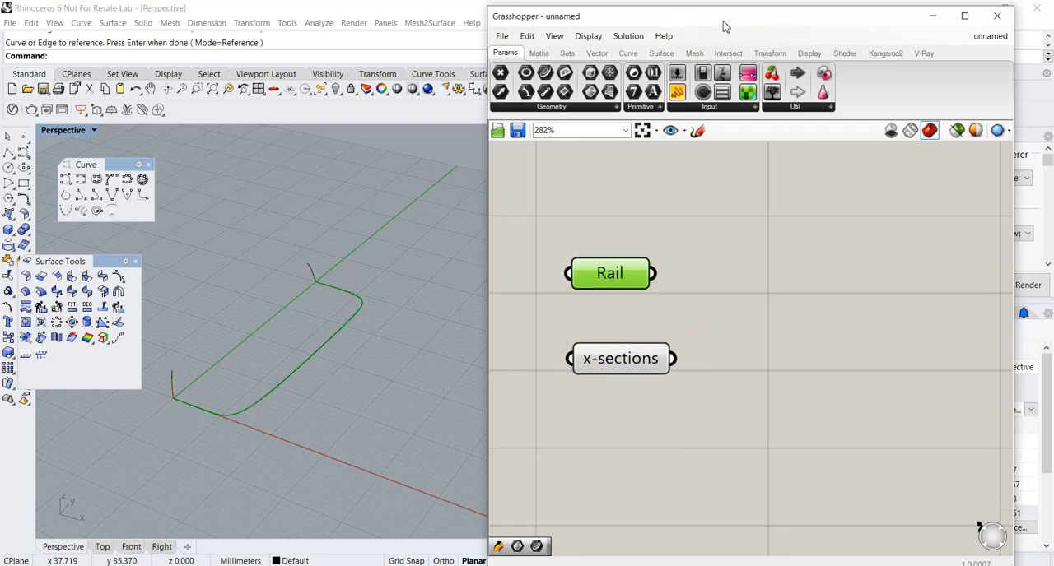
Add a Sweep1 component to the canvas beside the two curve parameters.
{"action": "left_click_drag", "start_coordinate": [723, 27], "coordinate": [700, 27]}
{"action": "left_click", "coordinate": [641, 54]}
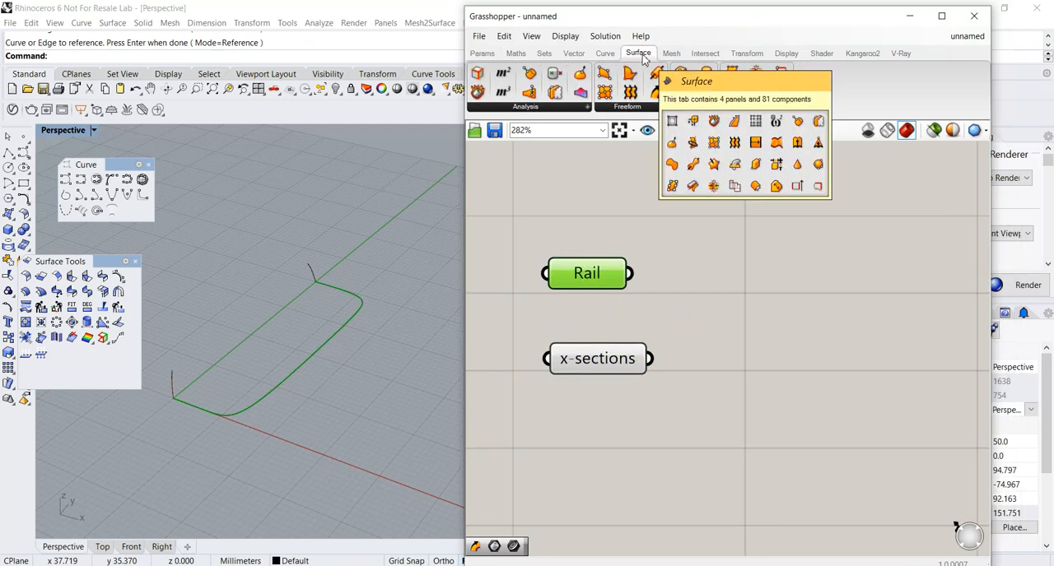
{"action": "left_click", "coordinate": [627, 106]}
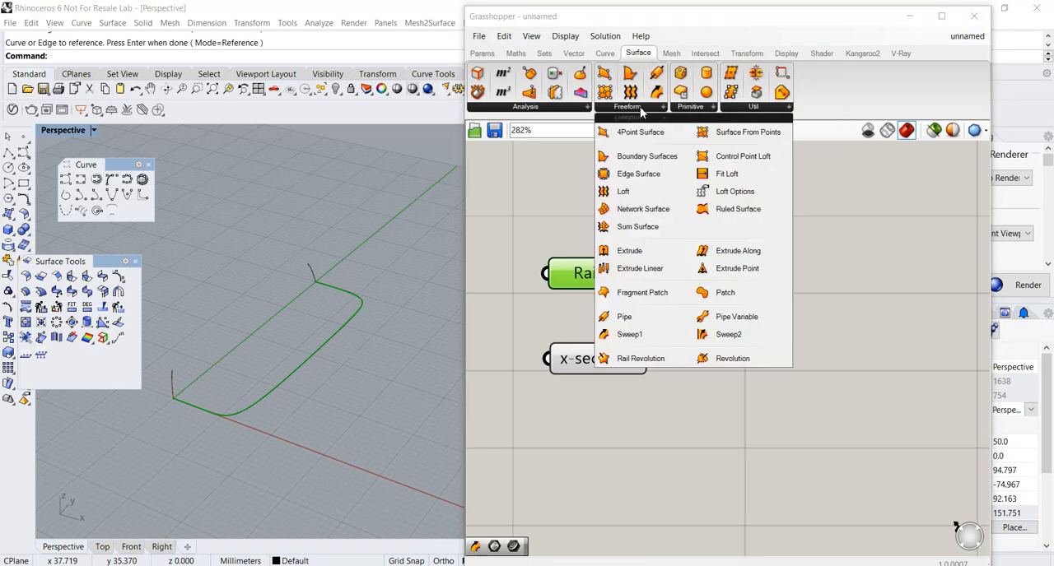
{"action": "left_click", "coordinate": [630, 334]}
{"action": "left_click", "coordinate": [839, 331]}
{"action": "scroll", "coordinate": [840, 332], "scroll_direction": "up", "scroll_amount": 1}
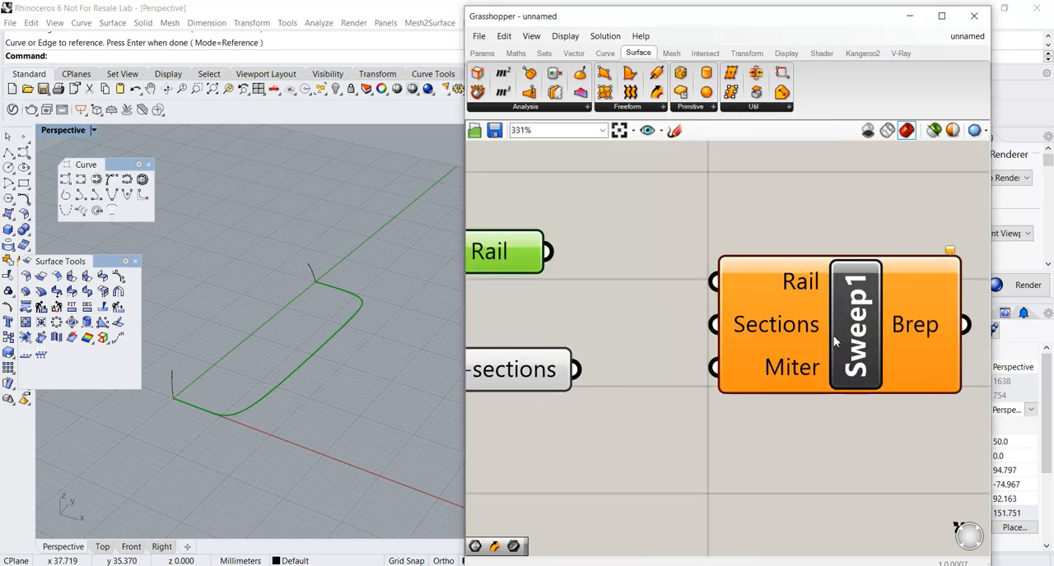
Connect Rail to the Rail input and x-sections to the Sections input of Sweep1.
{"action": "left_click_drag", "start_coordinate": [592, 265], "coordinate": [732, 289]}
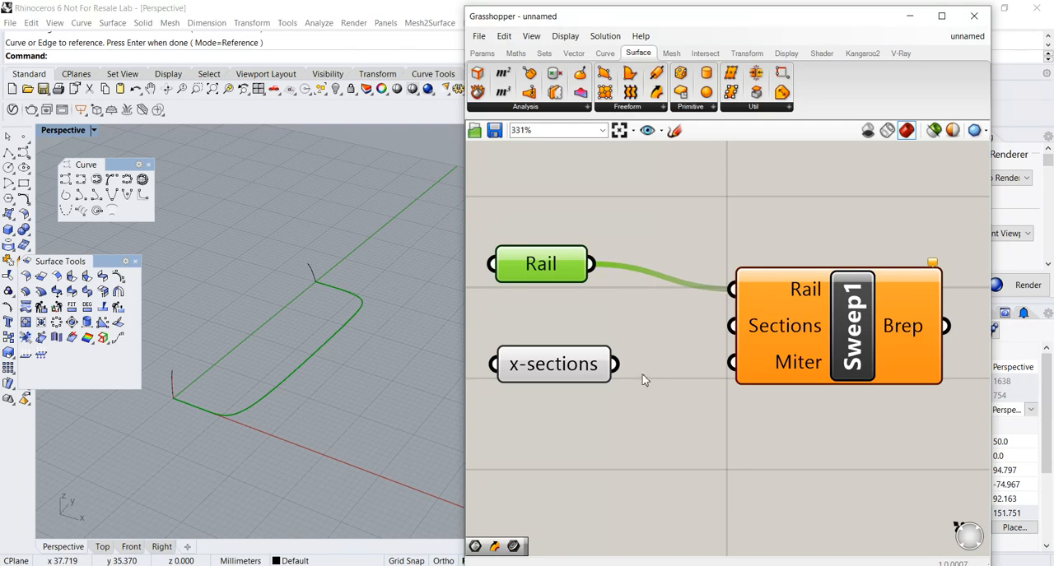
{"action": "left_click_drag", "start_coordinate": [616, 364], "coordinate": [732, 326]}
{"action": "scroll", "coordinate": [353, 411], "scroll_direction": "up", "scroll_amount": 6}
{"action": "right_click_drag", "start_coordinate": [396, 424], "coordinate": [346, 376]}
{"action": "left_click_drag", "start_coordinate": [102, 262], "coordinate": [145, 248]}
{"action": "scroll", "coordinate": [283, 333], "scroll_direction": "down", "scroll_amount": 3}
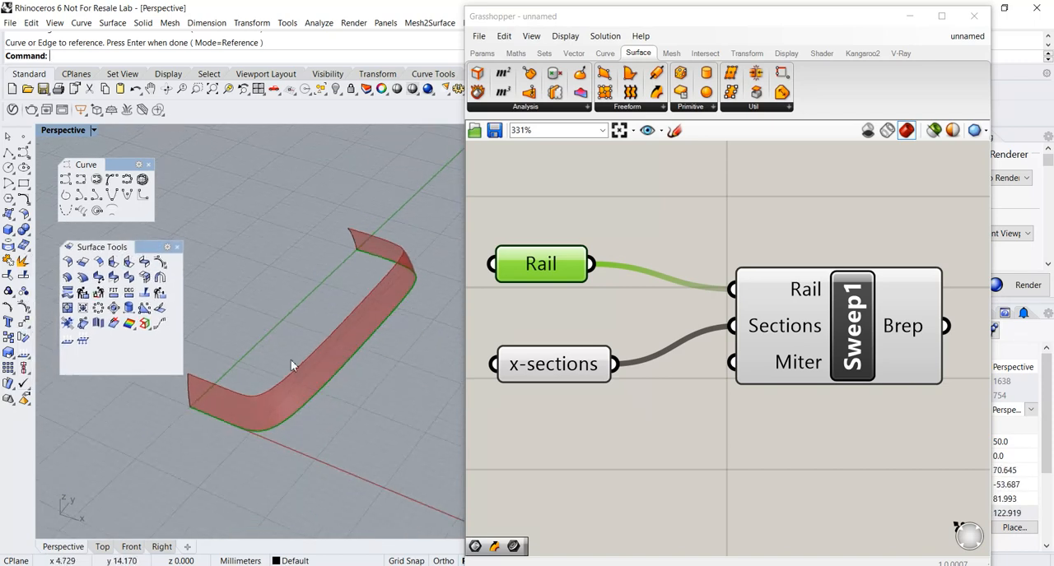
Show the rail curve's control points and move those at the corners and along the long side inward along the X axis.
{"action": "left_click", "coordinate": [316, 397]}
{"action": "right_click_drag", "start_coordinate": [316, 397], "coordinate": [386, 381]}
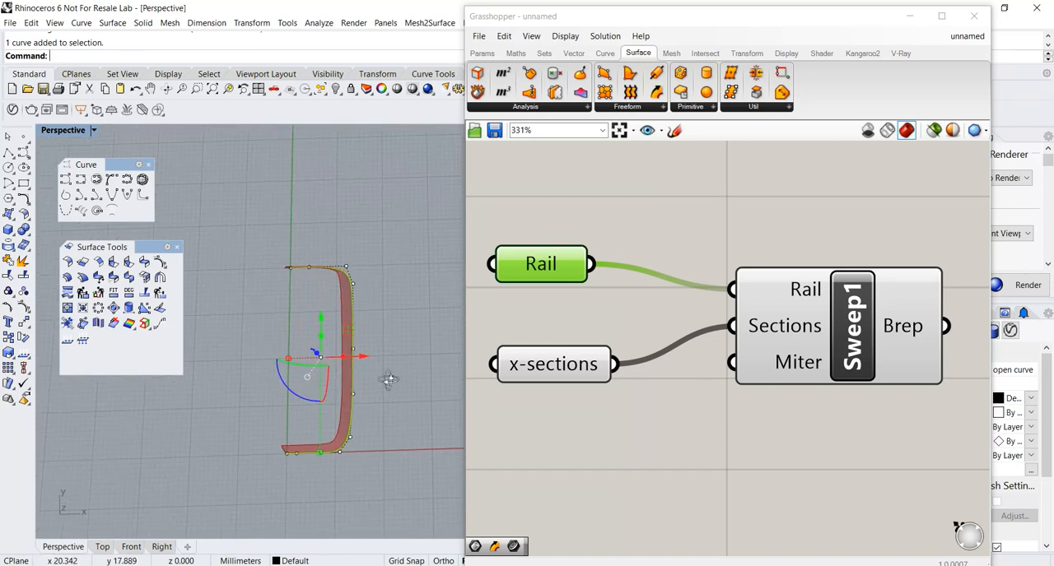
{"action": "left_click_drag", "start_coordinate": [323, 251], "coordinate": [396, 469]}
{"action": "right_click_drag", "start_coordinate": [387, 435], "coordinate": [382, 358]}
{"action": "left_click_drag", "start_coordinate": [376, 344], "coordinate": [364, 344]}
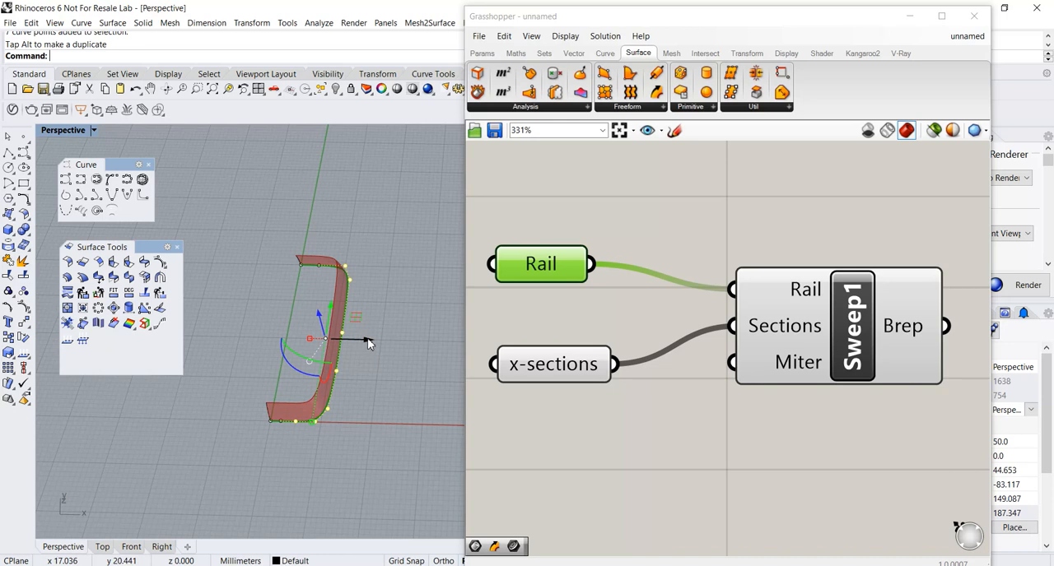
{"action": "right_click_drag", "start_coordinate": [370, 343], "coordinate": [384, 439]}
{"action": "left_click", "coordinate": [373, 427]}
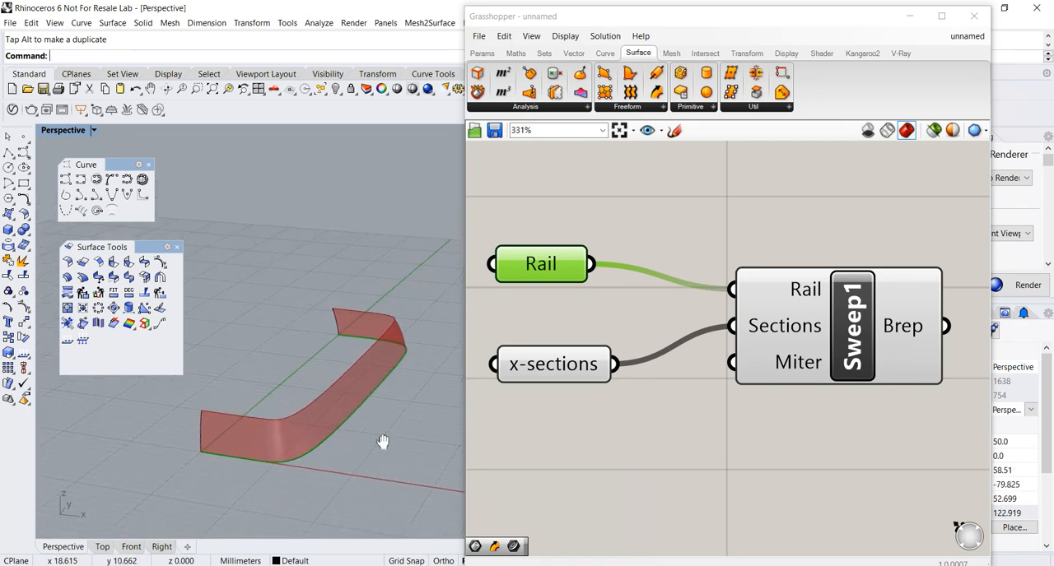
Nudge the Rail parameter closer to x-sections and shift the Grasshopper window to uncover more of the Rhino viewport.
{"action": "left_click_drag", "start_coordinate": [146, 247], "coordinate": [136, 247]}
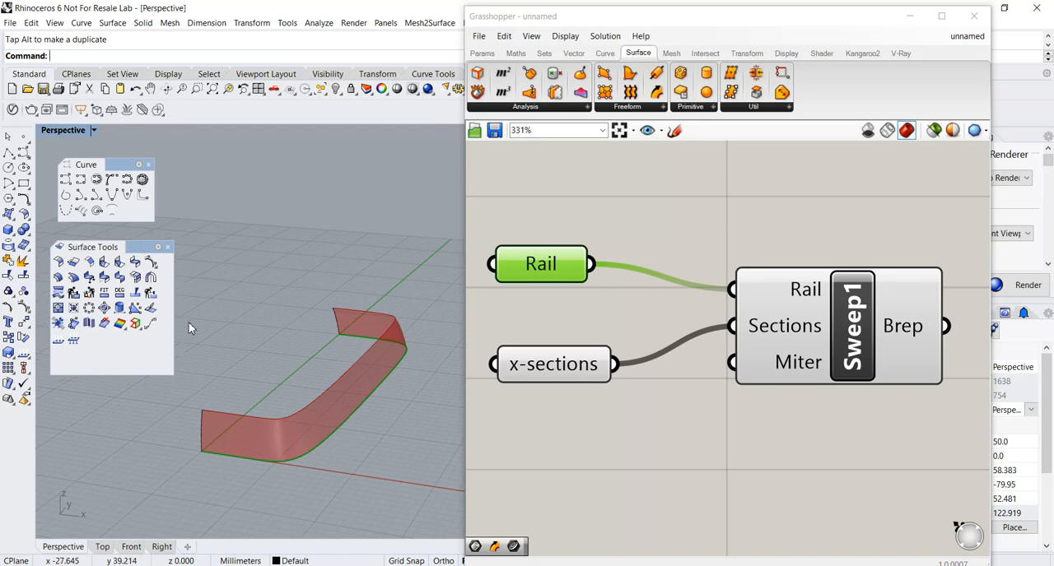
{"action": "left_click_drag", "start_coordinate": [543, 278], "coordinate": [552, 294]}
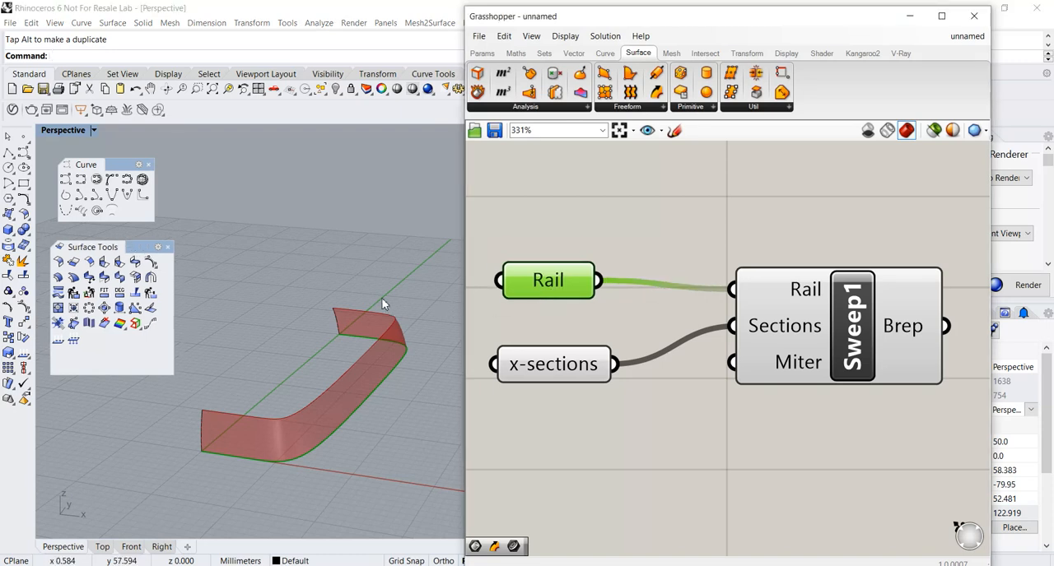
{"action": "right_click_drag", "start_coordinate": [371, 264], "coordinate": [376, 252]}
{"action": "left_click_drag", "start_coordinate": [670, 23], "coordinate": [671, 29]}
{"action": "right_click_drag", "start_coordinate": [338, 452], "coordinate": [327, 463]}
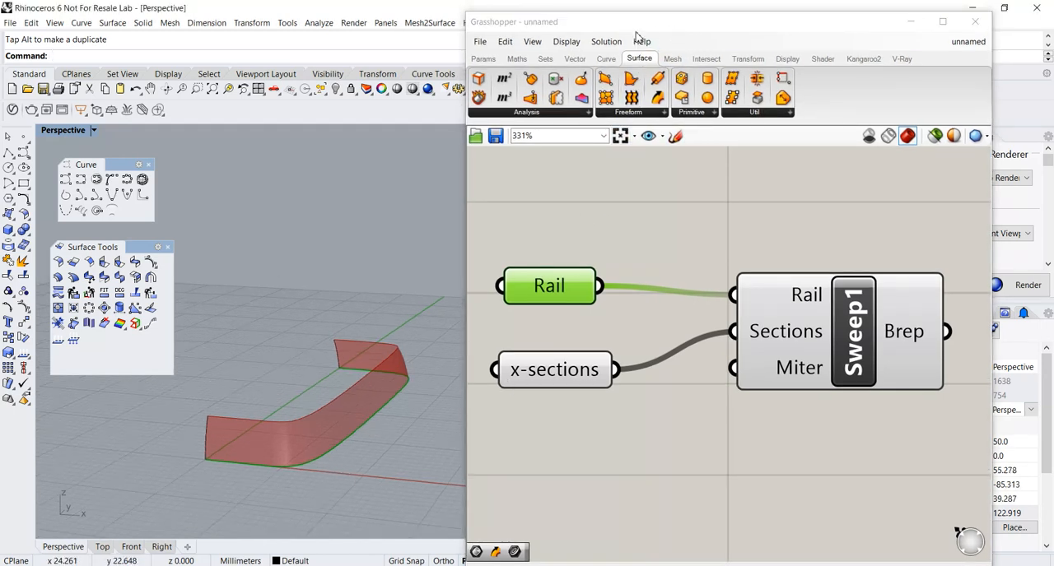
{"action": "left_click_drag", "start_coordinate": [635, 33], "coordinate": [650, 29]}
Examine the swept surface preview and its open ends at the Y axis from several angles.
{"action": "right_click_drag", "start_coordinate": [302, 481], "coordinate": [332, 330]}
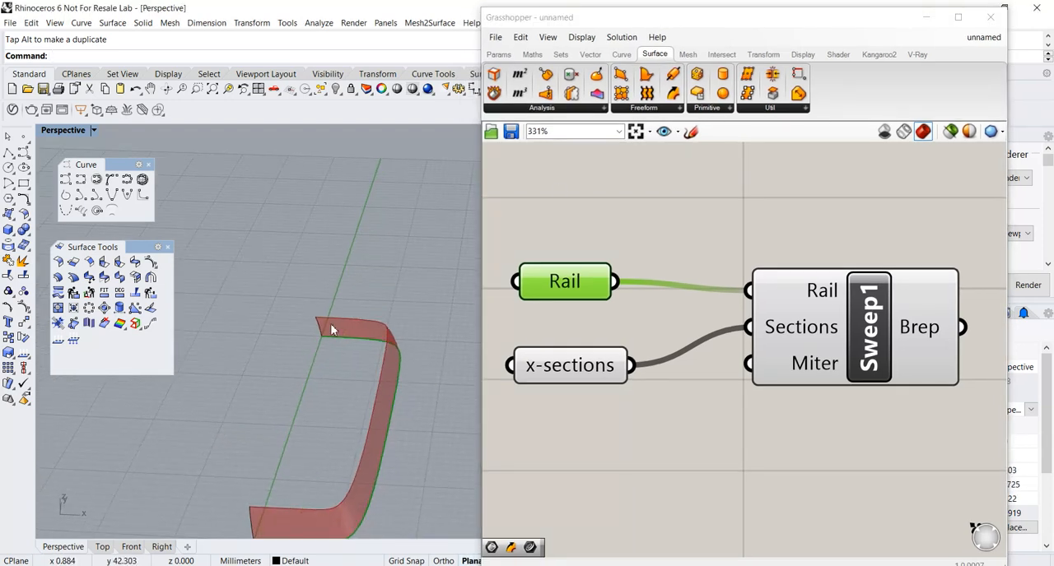
{"action": "scroll", "coordinate": [398, 447], "scroll_direction": "down", "scroll_amount": 2}
{"action": "right_click_drag", "start_coordinate": [397, 447], "coordinate": [367, 445], "text": "shift"}
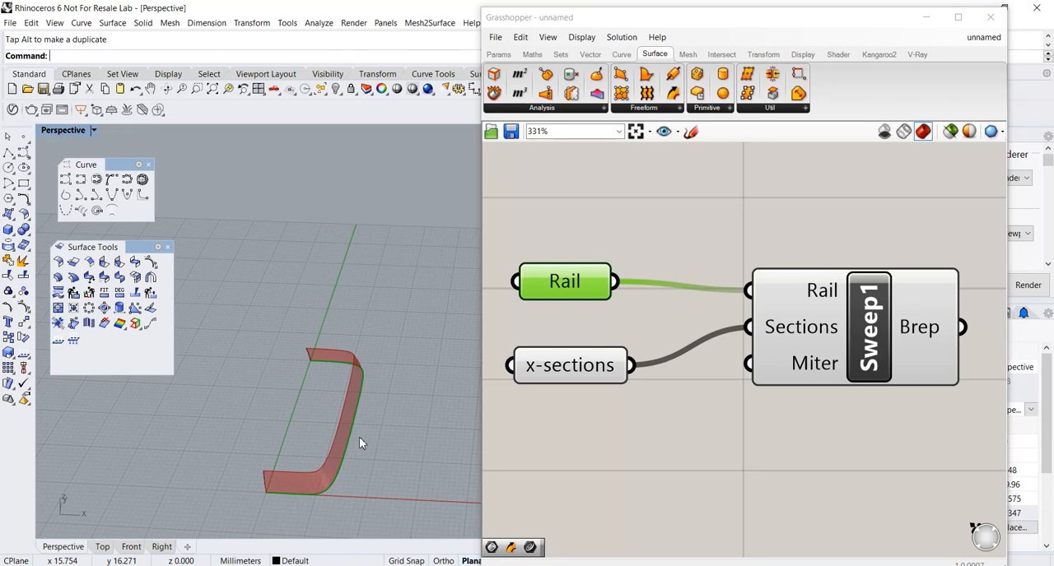
{"action": "right_click_drag", "start_coordinate": [303, 419], "coordinate": [303, 407]}
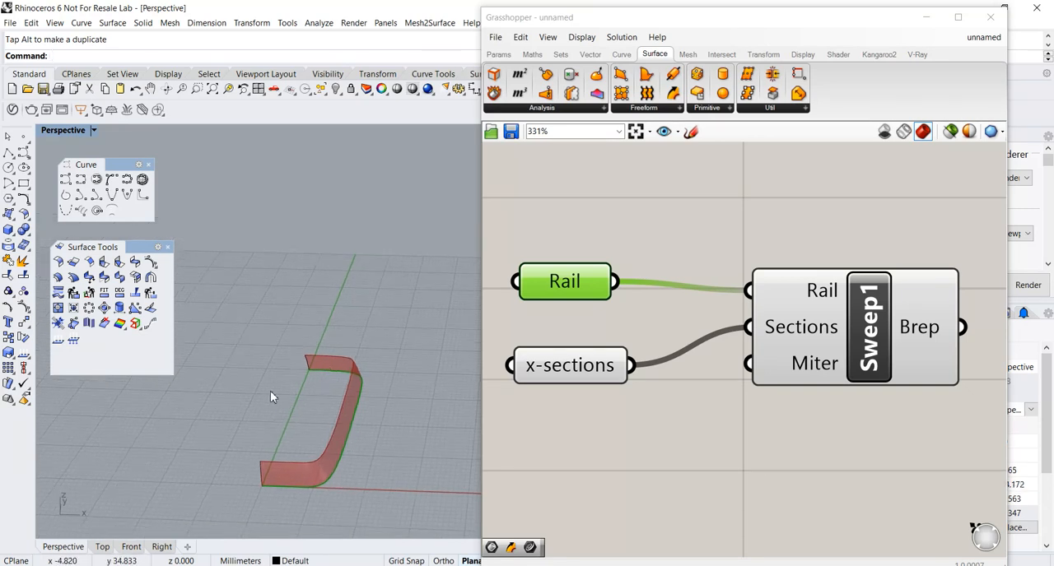
{"action": "right_click_drag", "start_coordinate": [279, 408], "coordinate": [295, 396]}
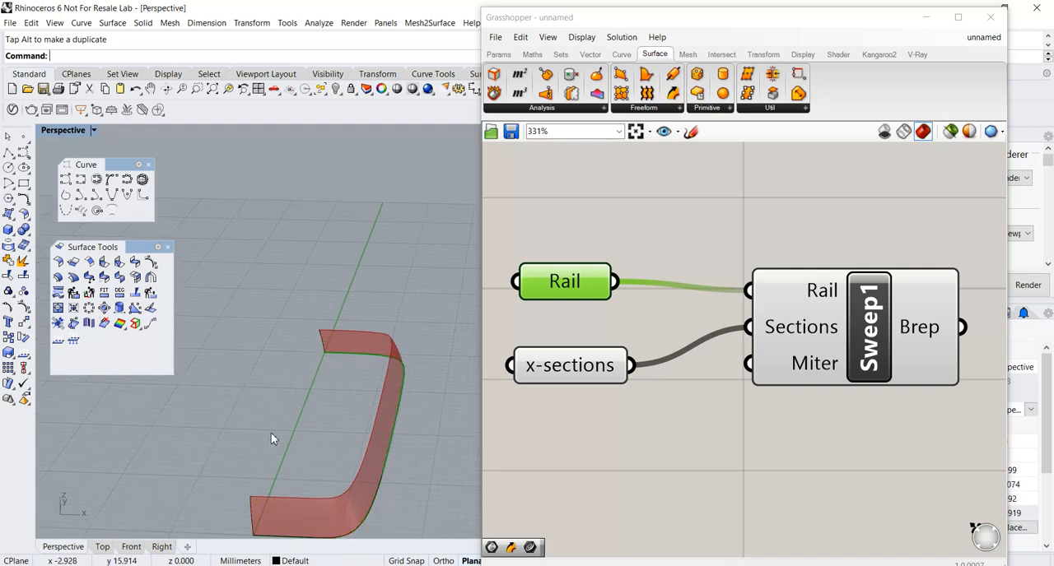
{"action": "right_click_drag", "start_coordinate": [325, 334], "coordinate": [305, 384]}
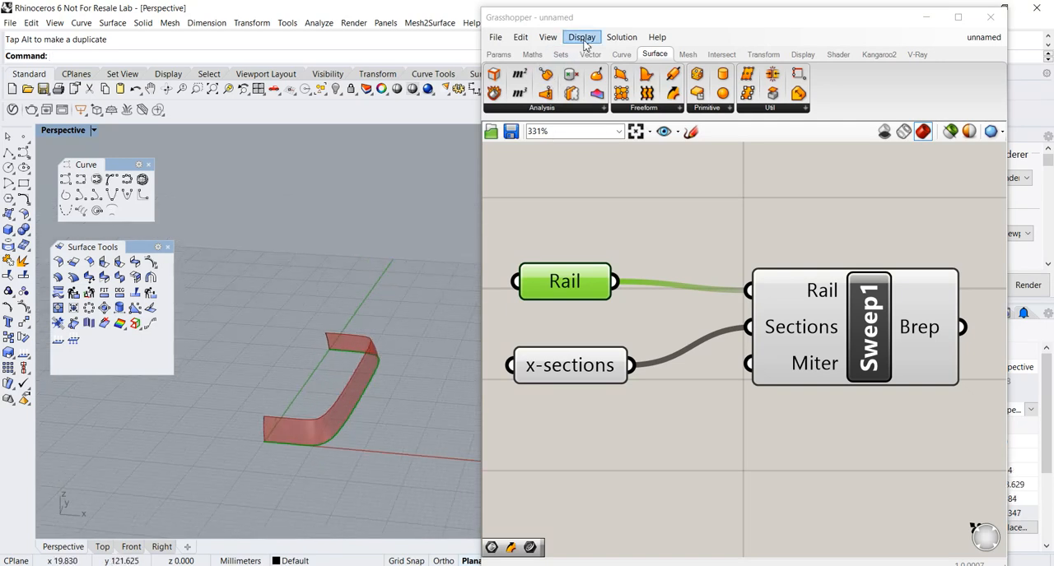
Uncover the Right view and draw a four-point degree 3 control-point curve arching lengthwise across the swept surface, past both ends.
{"action": "left_click_drag", "start_coordinate": [595, 18], "coordinate": [671, 30]}
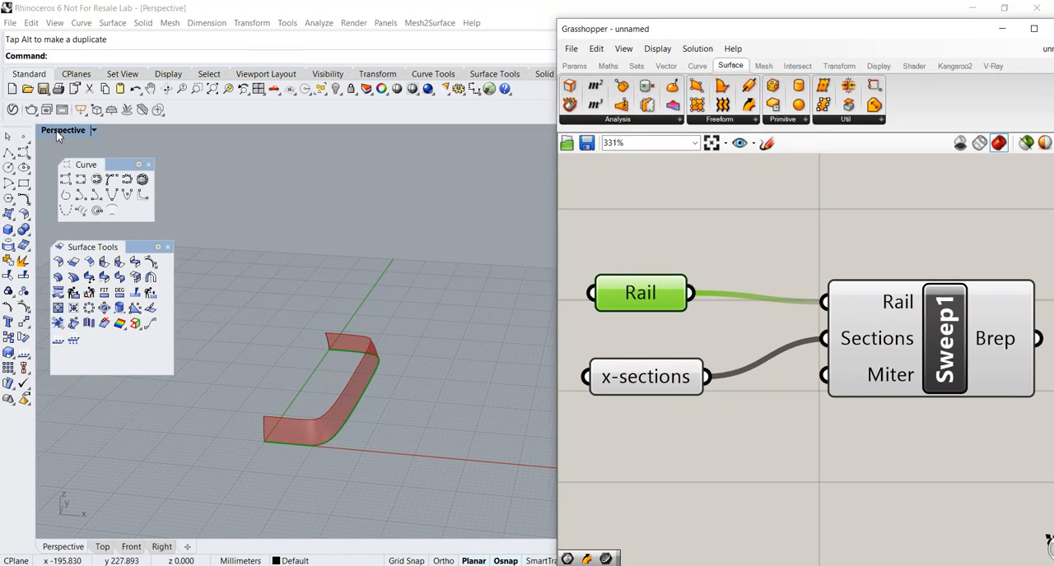
{"action": "double_click", "coordinate": [56, 130]}
{"action": "double_click", "coordinate": [504, 343]}
{"action": "scroll", "coordinate": [435, 363], "scroll_direction": "down", "scroll_amount": 5}
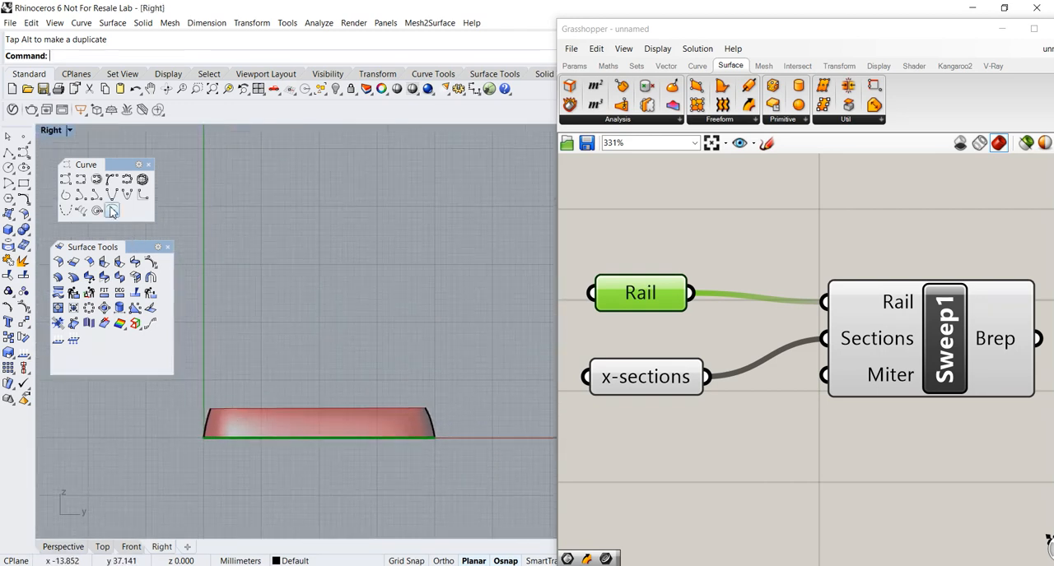
{"action": "left_click", "coordinate": [65, 179]}
{"action": "scroll", "coordinate": [193, 437], "scroll_direction": "up", "scroll_amount": 3}
{"action": "right_click_drag", "start_coordinate": [193, 437], "coordinate": [127, 429]}
{"action": "left_click", "coordinate": [138, 425]}
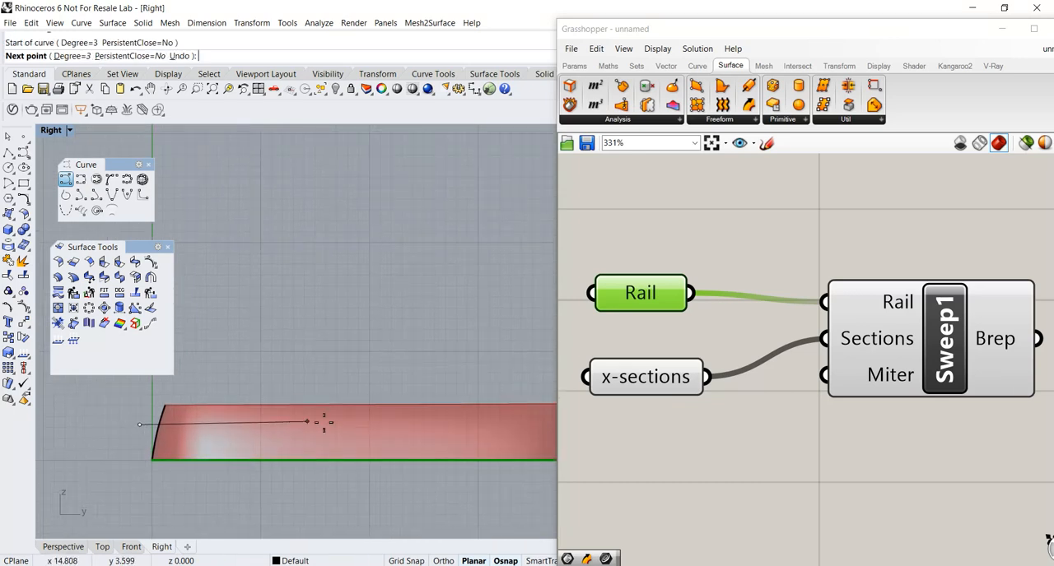
{"action": "left_click", "coordinate": [376, 409]}
{"action": "right_click_drag", "start_coordinate": [419, 425], "coordinate": [255, 447]}
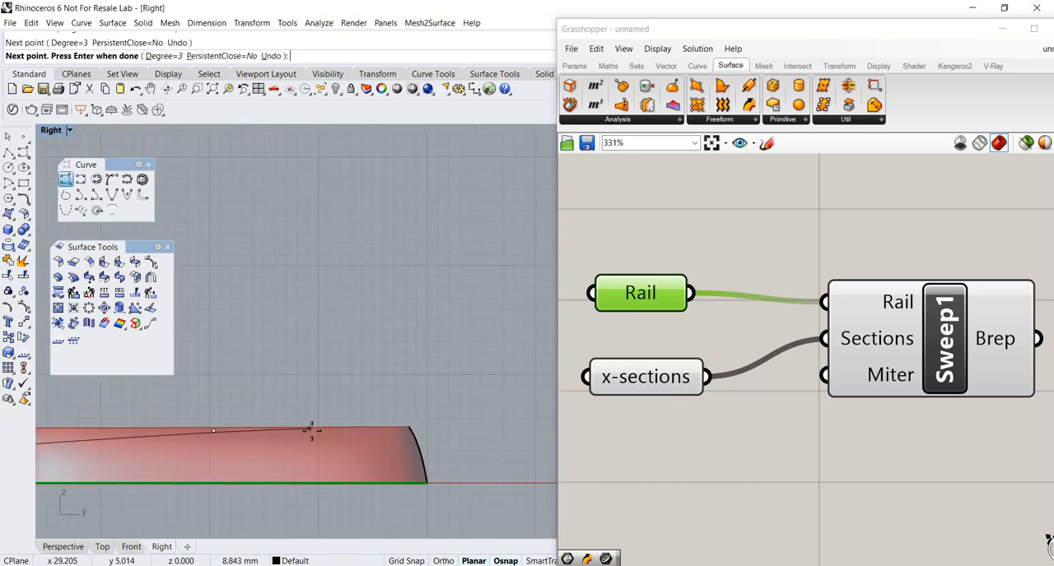
{"action": "left_click", "coordinate": [314, 431]}
{"action": "left_click", "coordinate": [454, 443]}
{"action": "key", "text": "Return"}
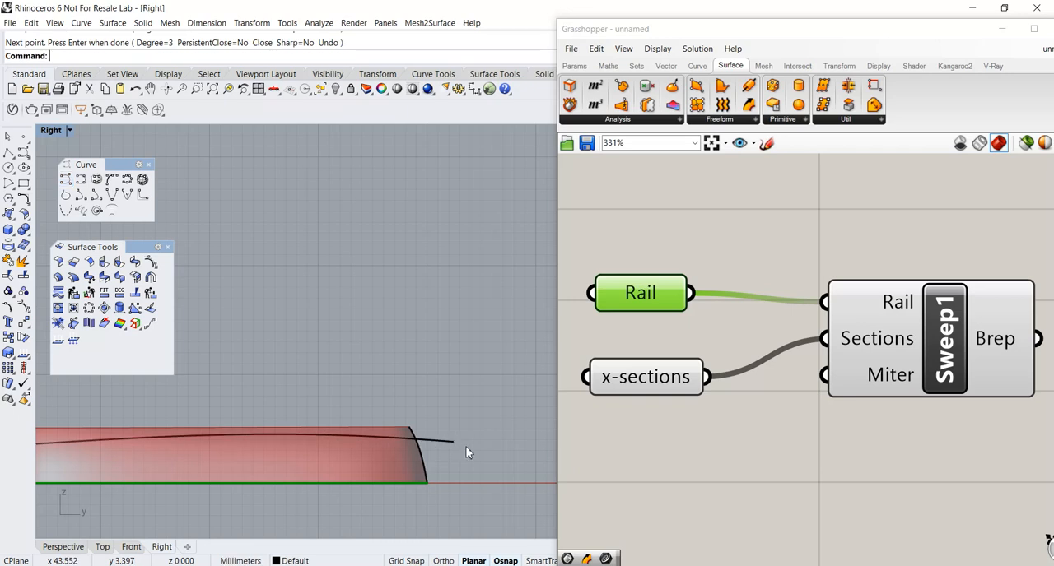
Minimize Grasshopper and, in Perspective, copy the arched curve along the X axis to beyond the sweep's outer long side.
{"action": "left_click_drag", "start_coordinate": [813, 35], "coordinate": [617, 51]}
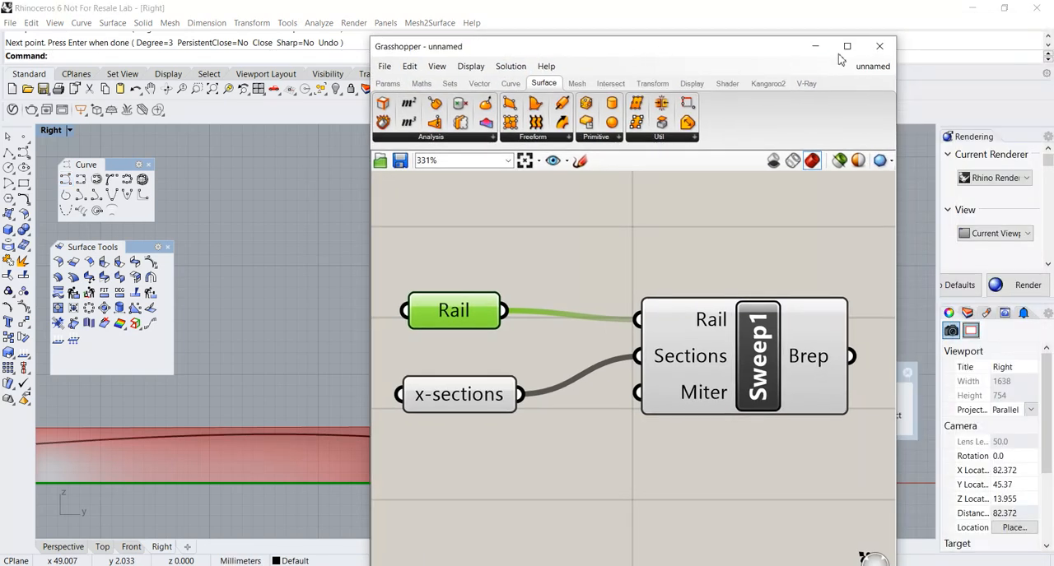
{"action": "left_click", "coordinate": [817, 44]}
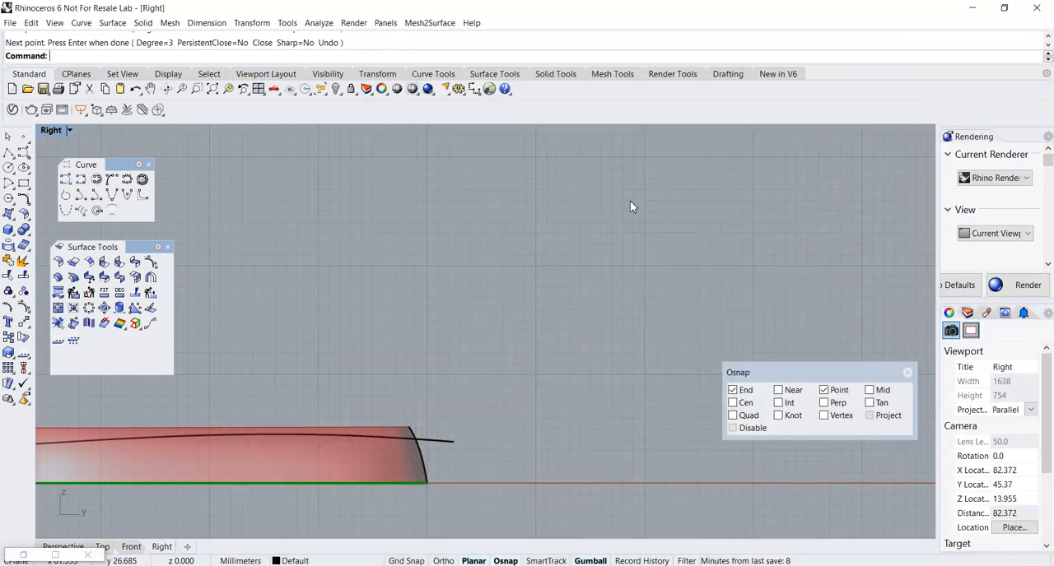
{"action": "double_click", "coordinate": [52, 131]}
{"action": "double_click", "coordinate": [513, 136]}
{"action": "right_click_drag", "start_coordinate": [453, 307], "coordinate": [536, 317]}
{"action": "scroll", "coordinate": [407, 368], "scroll_direction": "up", "scroll_amount": 2}
{"action": "scroll", "coordinate": [453, 337], "scroll_direction": "up", "scroll_amount": 4}
{"action": "left_click", "coordinate": [378, 313]}
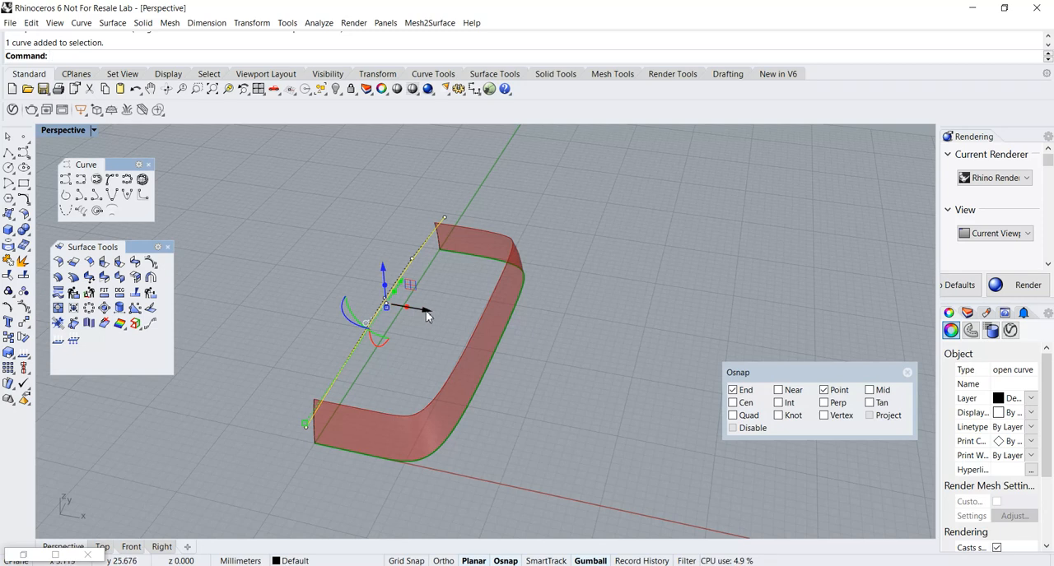
{"action": "left_click_drag", "start_coordinate": [425, 311], "coordinate": [564, 346], "text": "alt"}
Lower the copied curve slightly along the Z axis and clear the selection.
{"action": "right_click_drag", "start_coordinate": [559, 355], "coordinate": [530, 327]}
{"action": "left_click_drag", "start_coordinate": [524, 287], "coordinate": [524, 302]}
{"action": "right_click_drag", "start_coordinate": [537, 391], "coordinate": [578, 393], "text": "shift"}
{"action": "scroll", "coordinate": [558, 398], "scroll_direction": "up", "scroll_amount": 5}
{"action": "key", "text": "Escape"}
{"action": "key", "text": "Escape"}
{"action": "scroll", "coordinate": [531, 383], "scroll_direction": "down", "scroll_amount": 3}
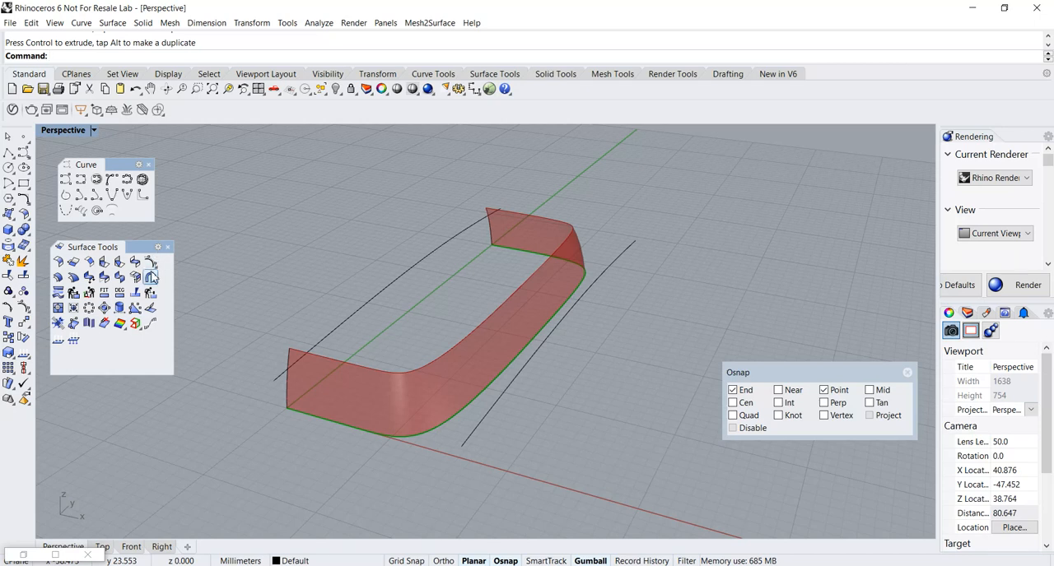
Lower the Surface Tools palette and detach the Surface Creation palette so both float over the viewport.
{"action": "left_click_drag", "start_coordinate": [131, 246], "coordinate": [131, 324]}
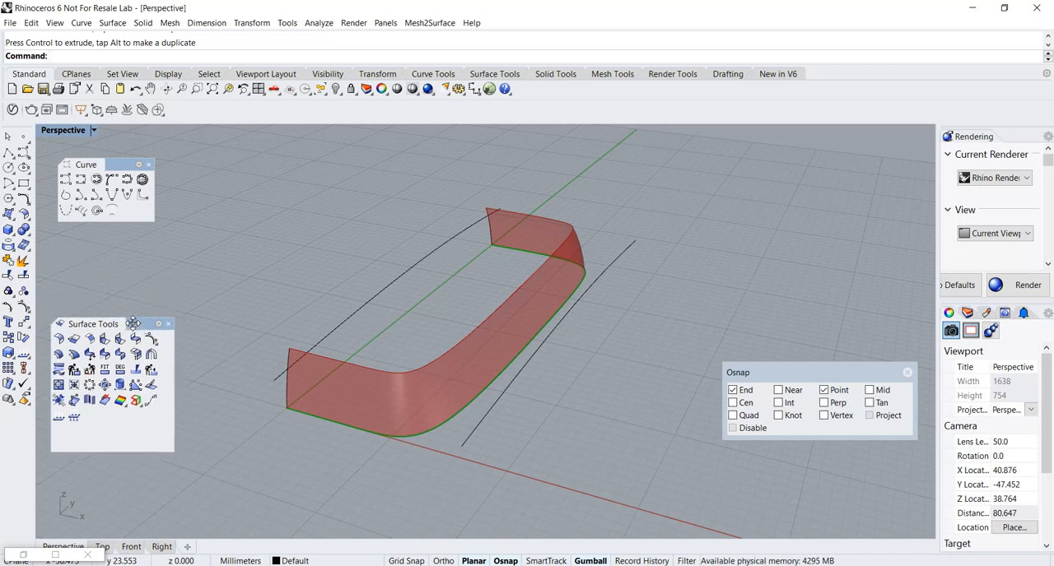
{"action": "left_click", "coordinate": [12, 218]}
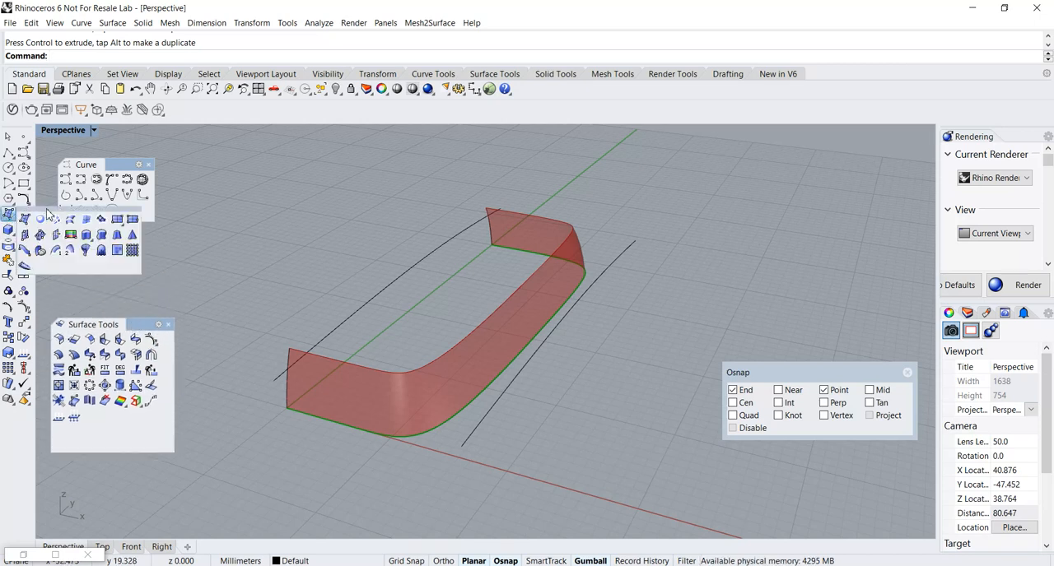
{"action": "left_click_drag", "start_coordinate": [48, 215], "coordinate": [99, 228]}
Loft a surface between the two arched curves and view it over the sweep.
{"action": "left_click", "coordinate": [116, 249]}
{"action": "left_click", "coordinate": [324, 337]}
{"action": "left_click", "coordinate": [473, 432]}
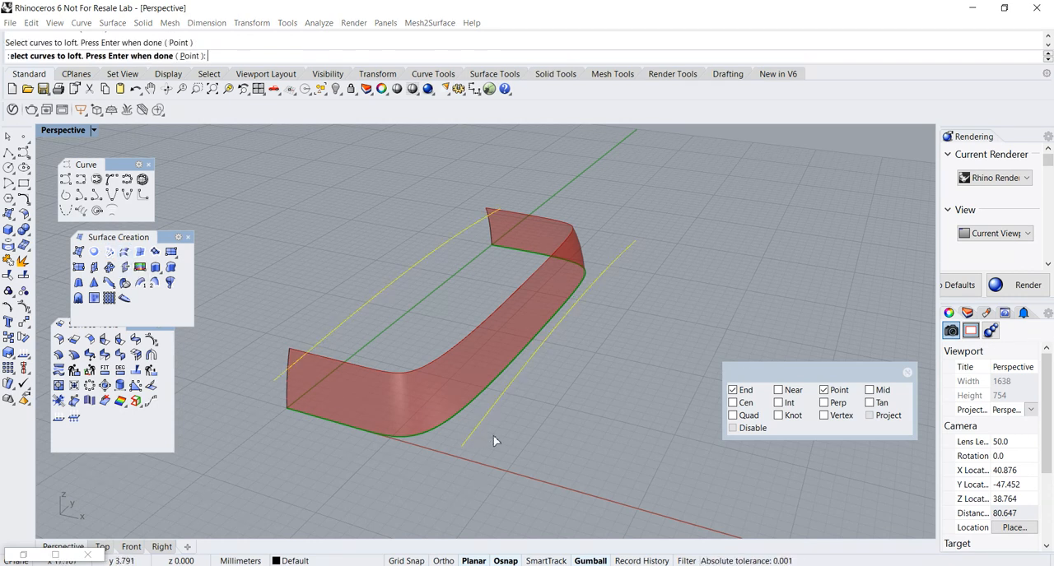
{"action": "key", "text": "Return"}
{"action": "left_click", "coordinate": [505, 393]}
{"action": "right_click_drag", "start_coordinate": [506, 399], "coordinate": [533, 449]}
{"action": "right_click_drag", "start_coordinate": [381, 359], "coordinate": [395, 305]}
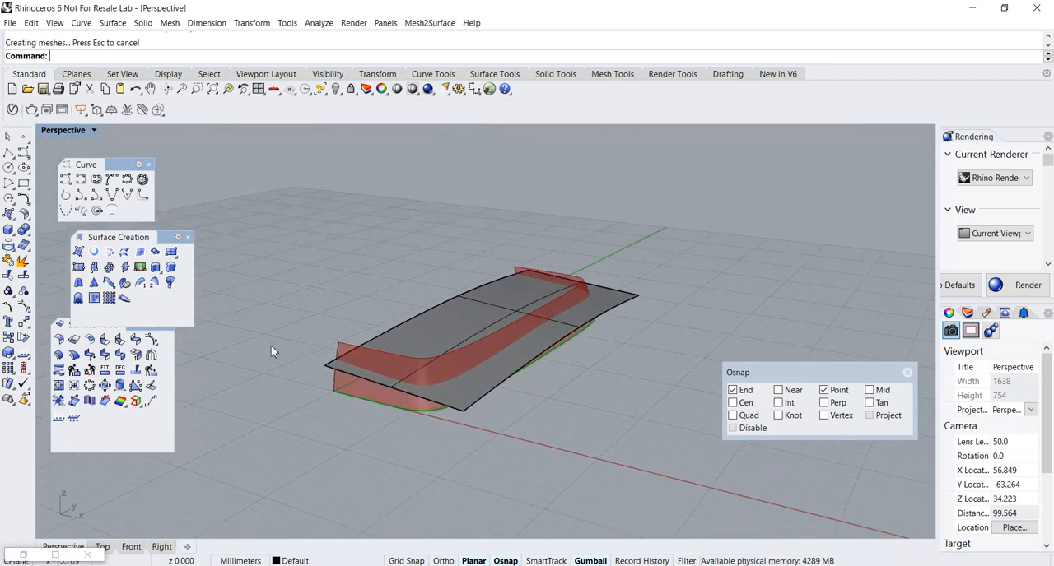
{"action": "right_click_drag", "start_coordinate": [399, 294], "coordinate": [377, 342]}
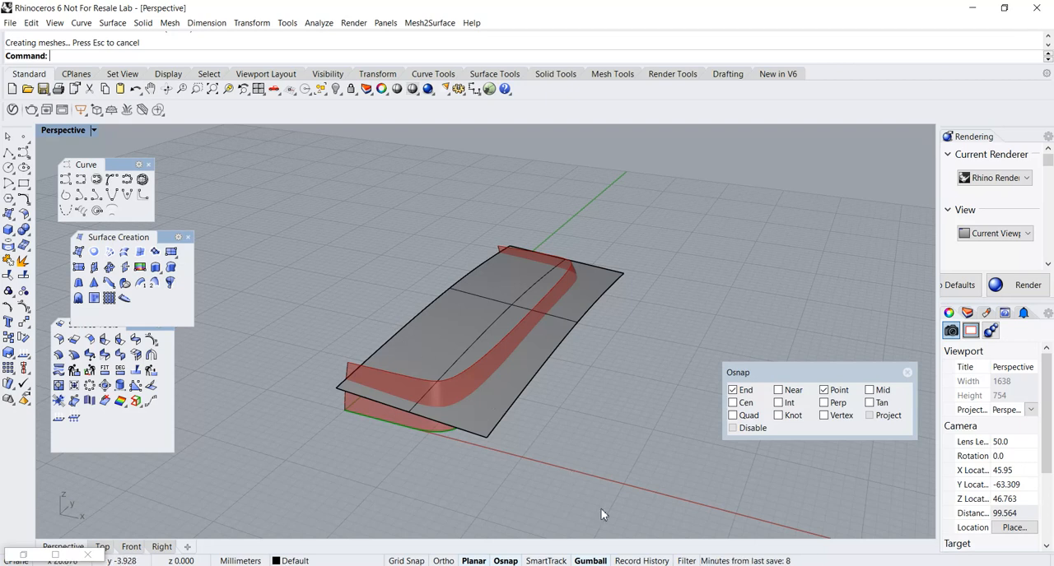
Turn on Record History and apply Symmetry with Smooth continuity to the loft's inner edge, setting the symmetry plane through that edge's endpoints.
{"action": "left_click", "coordinate": [638, 561]}
{"action": "left_click", "coordinate": [152, 355]}
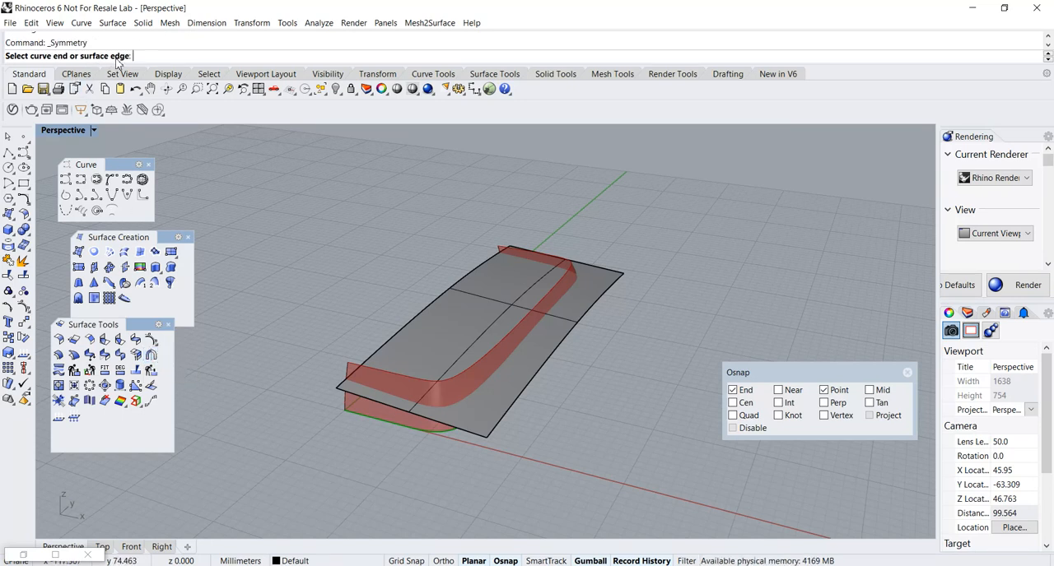
{"action": "left_click", "coordinate": [369, 357]}
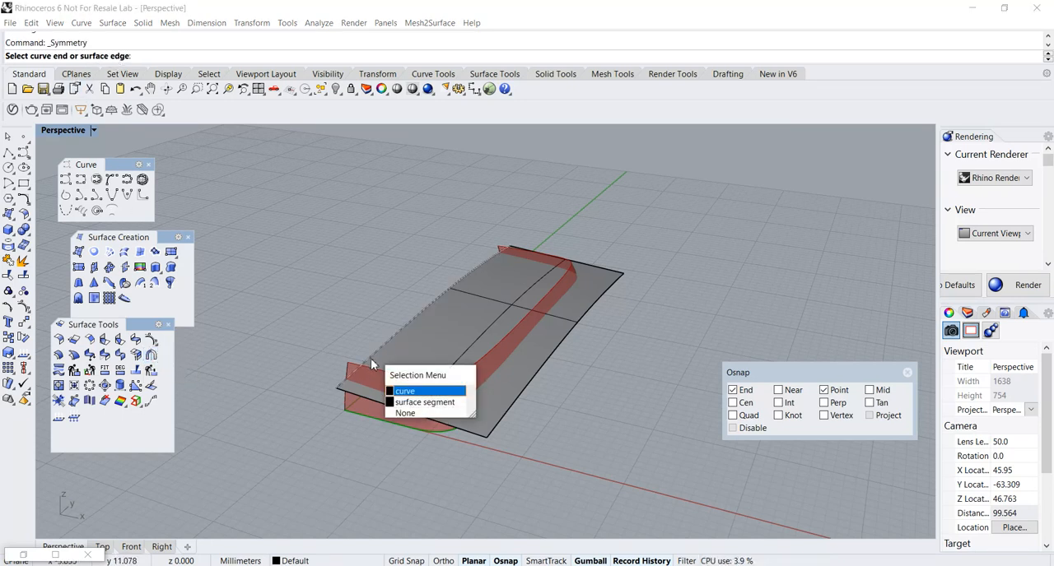
{"action": "left_click", "coordinate": [424, 402]}
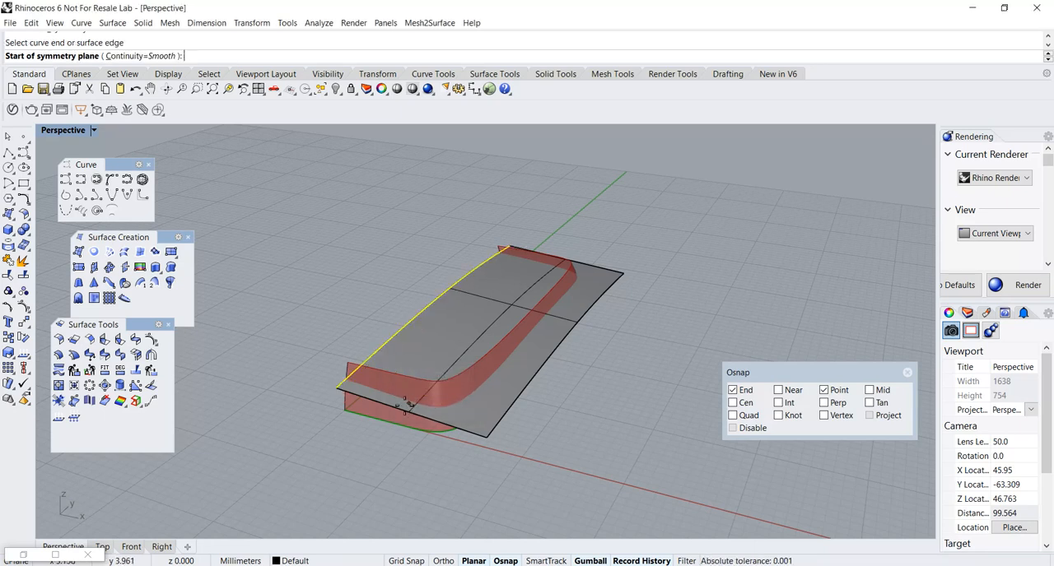
{"action": "left_click", "coordinate": [339, 390]}
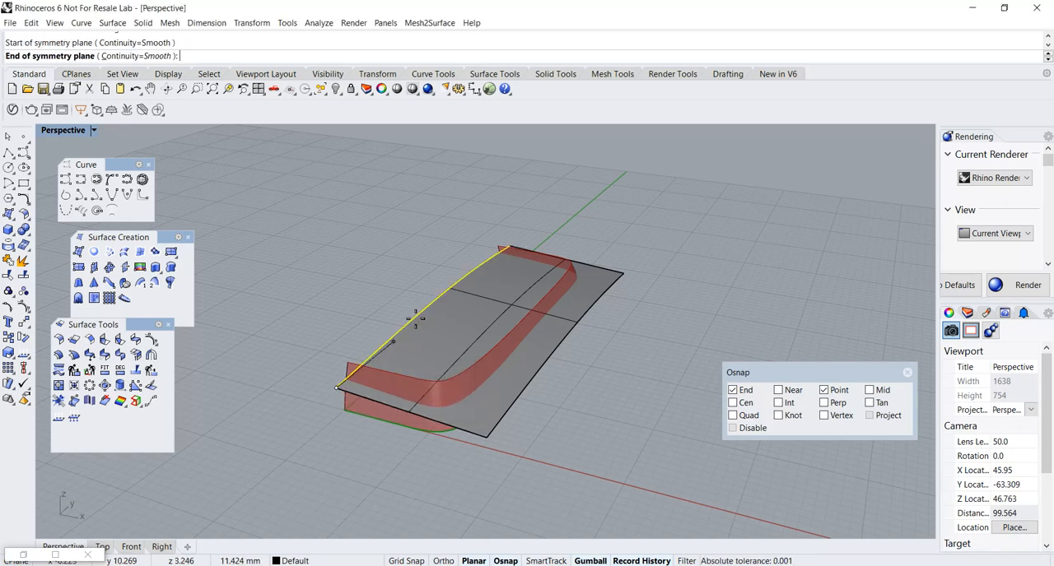
{"action": "right_click_drag", "start_coordinate": [517, 242], "coordinate": [447, 282]}
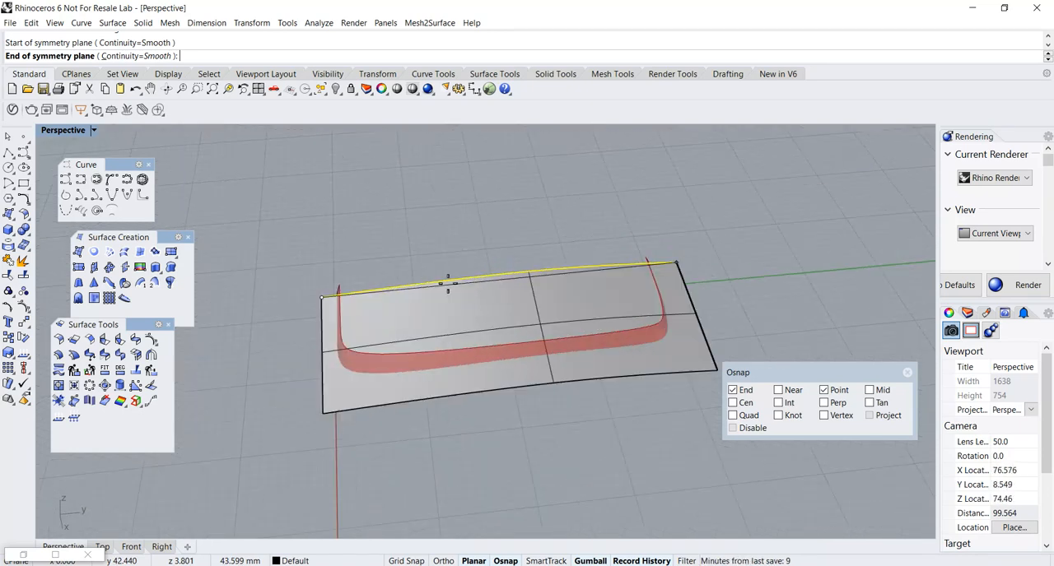
{"action": "left_click", "coordinate": [674, 262]}
Run a Zebra analysis on both the lofted surface and its mirrored half and inspect the stripes across the seam.
{"action": "right_click_drag", "start_coordinate": [500, 313], "coordinate": [519, 343]}
{"action": "scroll", "coordinate": [430, 330], "scroll_direction": "up", "scroll_amount": 5}
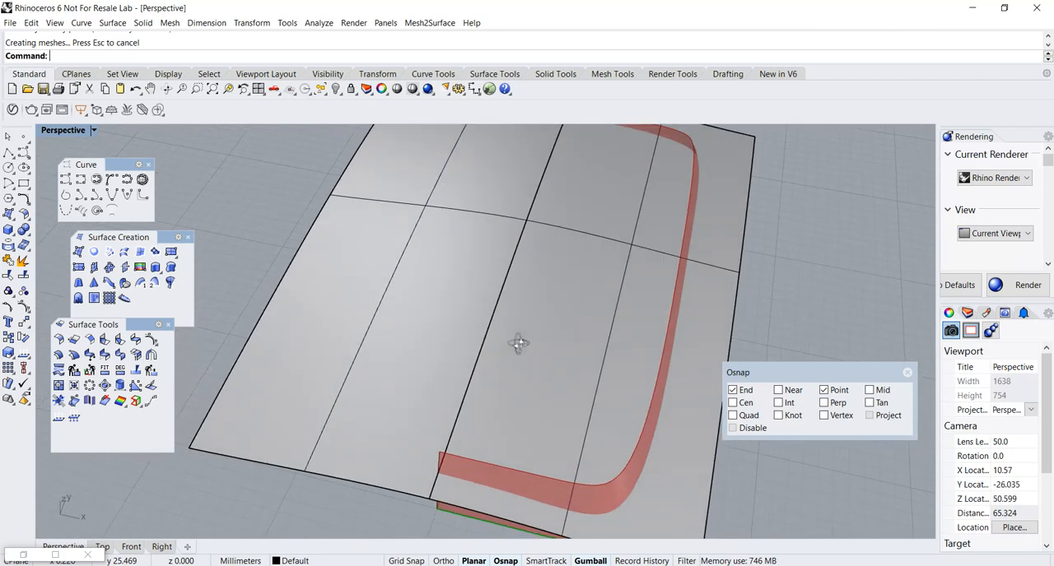
{"action": "left_click", "coordinate": [516, 343]}
{"action": "left_click", "coordinate": [454, 348], "text": "shift"}
{"action": "scroll", "coordinate": [453, 348], "scroll_direction": "down", "scroll_amount": 3}
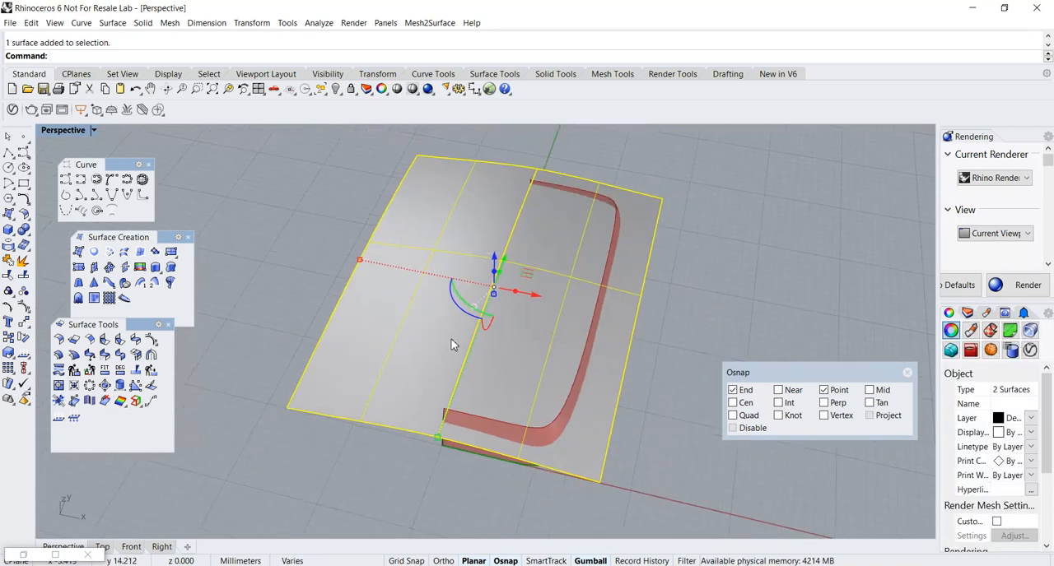
{"action": "right_click_drag", "start_coordinate": [441, 378], "coordinate": [431, 159]}
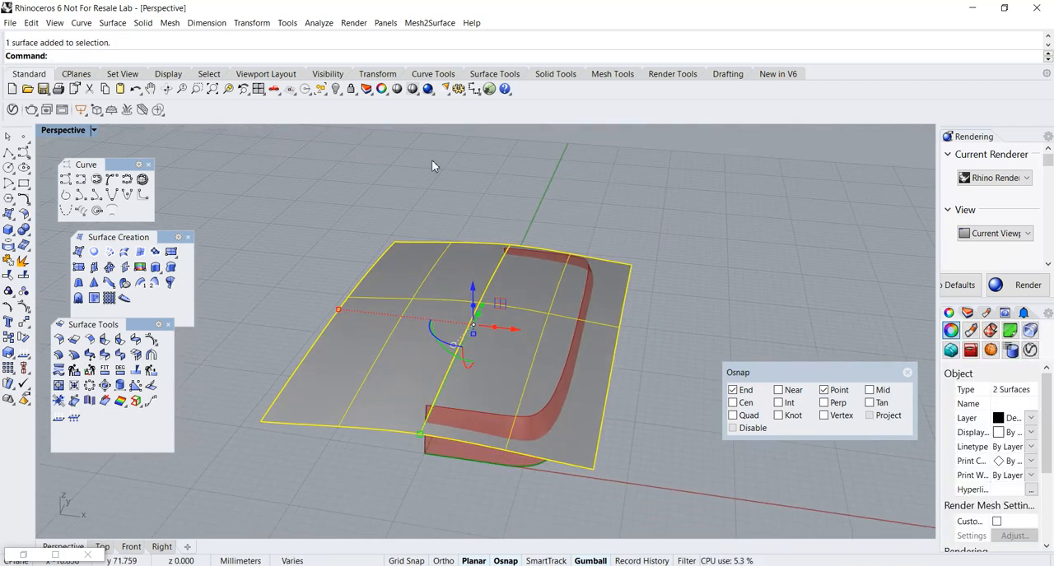
{"action": "left_click", "coordinate": [318, 23]}
{"action": "mouse_move", "coordinate": [332, 65]}
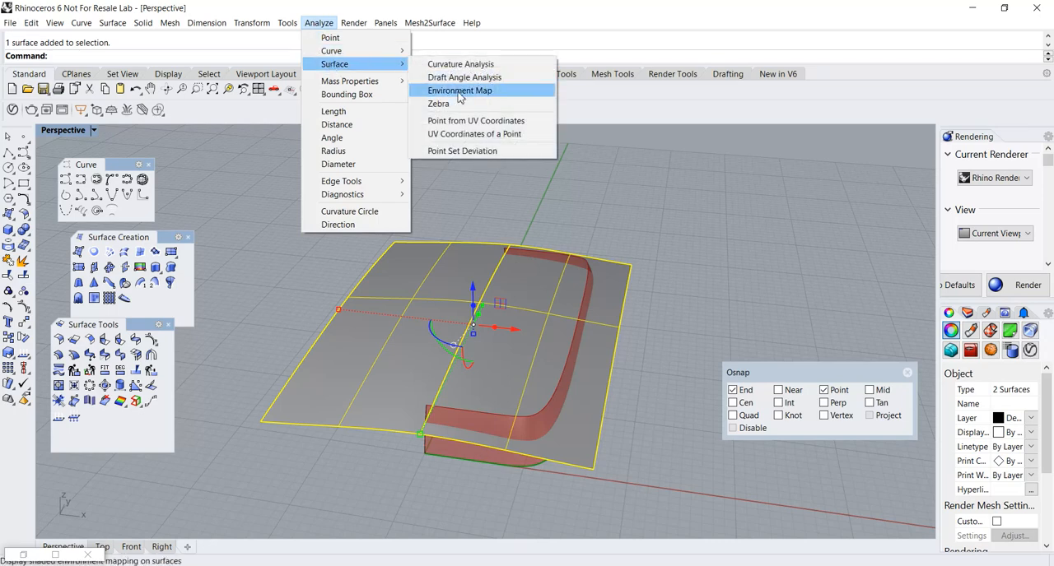
{"action": "left_click", "coordinate": [457, 104]}
{"action": "scroll", "coordinate": [458, 359], "scroll_direction": "up", "scroll_amount": 5}
{"action": "right_click_drag", "start_coordinate": [459, 360], "coordinate": [472, 318]}
{"action": "scroll", "coordinate": [471, 318], "scroll_direction": "down", "scroll_amount": 4}
{"action": "right_click_drag", "start_coordinate": [497, 355], "coordinate": [631, 334]}
Show the original loft's control points and move its outer row down along the Z axis.
{"action": "left_click", "coordinate": [630, 335]}
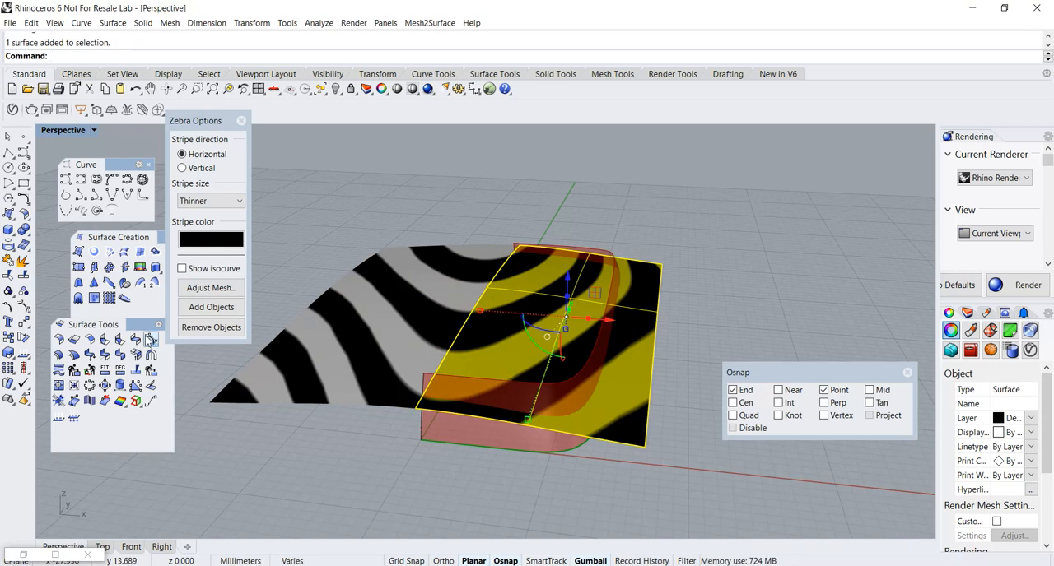
{"action": "left_click", "coordinate": [24, 307]}
{"action": "right_click_drag", "start_coordinate": [559, 351], "coordinate": [590, 313]}
{"action": "left_click_drag", "start_coordinate": [690, 364], "coordinate": [696, 387]}
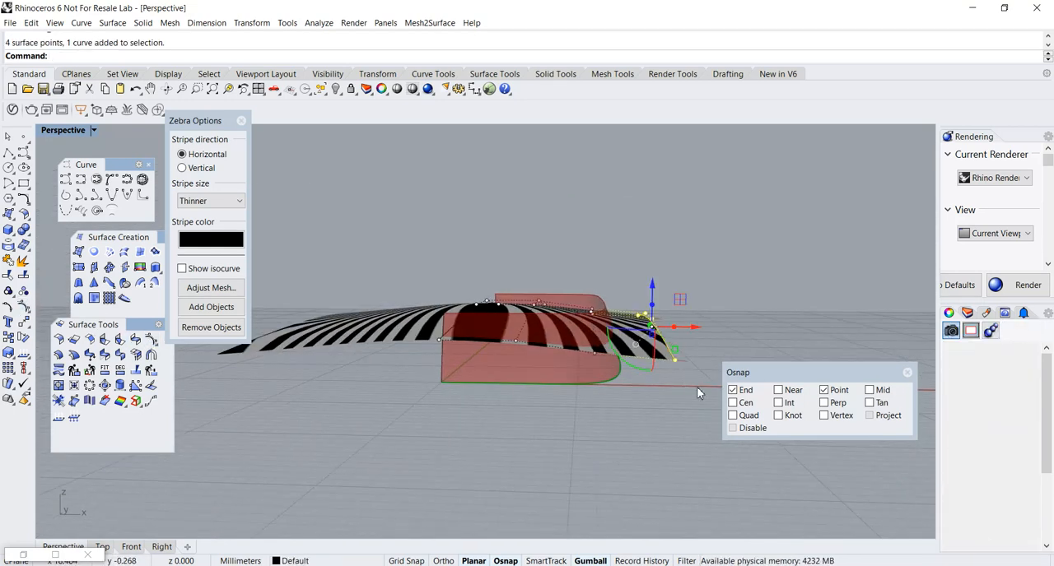
{"action": "right_click_drag", "start_coordinate": [697, 386], "coordinate": [671, 385]}
{"action": "left_click_drag", "start_coordinate": [659, 288], "coordinate": [661, 310]}
Examine the zebra stripes' continuity across the symmetry seam of the reshaped surfaces from several angles.
{"action": "right_click_drag", "start_coordinate": [577, 345], "coordinate": [485, 380]}
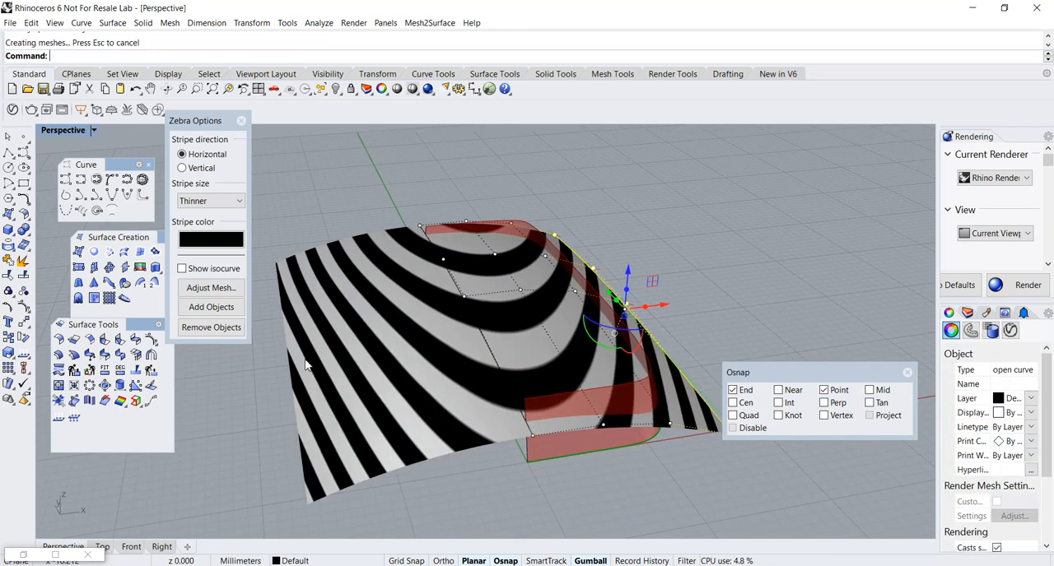
{"action": "right_click_drag", "start_coordinate": [484, 373], "coordinate": [419, 376]}
{"action": "right_click_drag", "start_coordinate": [425, 338], "coordinate": [427, 341]}
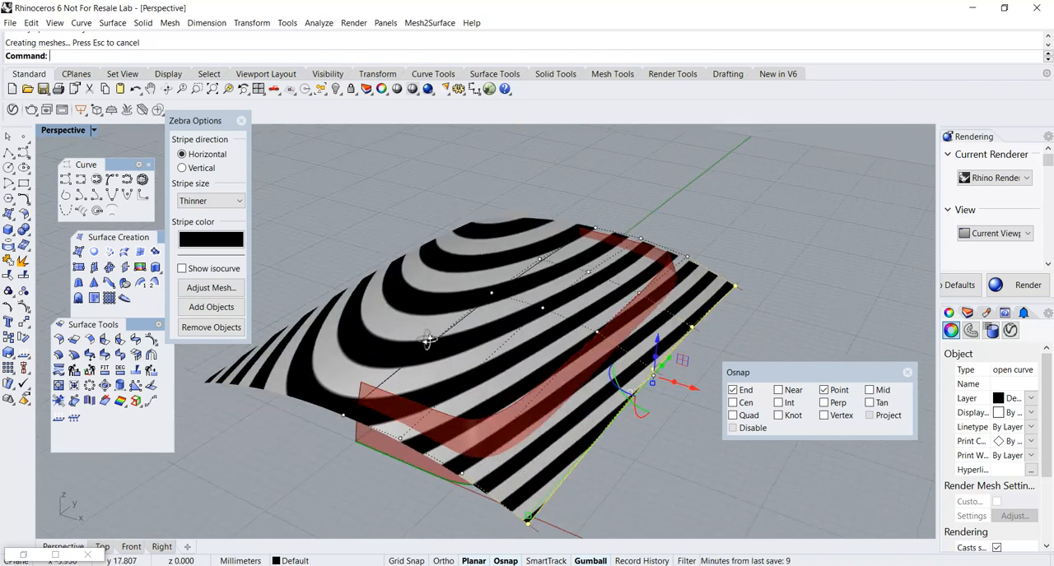
{"action": "right_click_drag", "start_coordinate": [510, 374], "coordinate": [461, 415]}
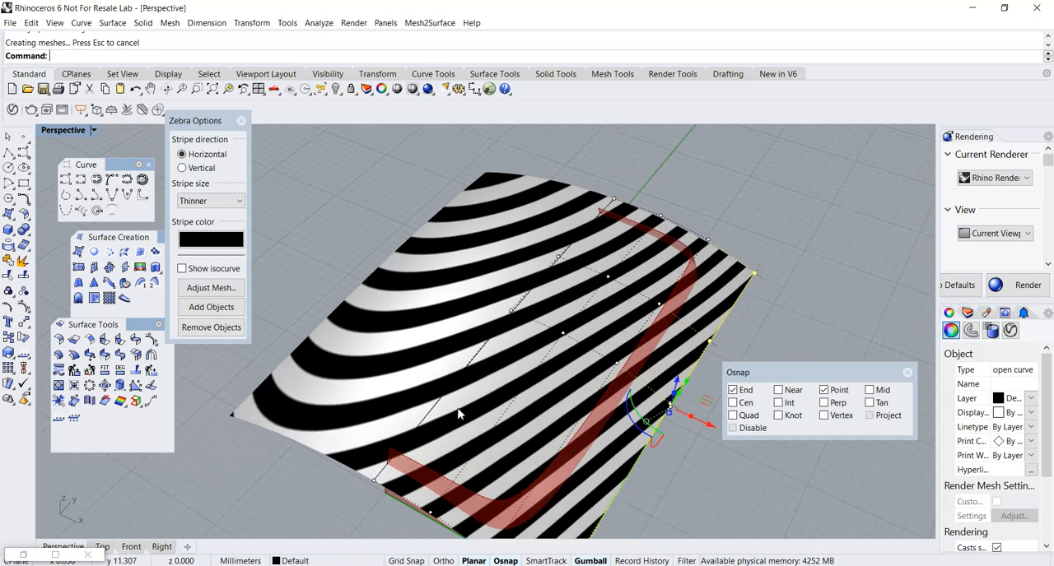
{"action": "right_click_drag", "start_coordinate": [513, 383], "coordinate": [568, 335]}
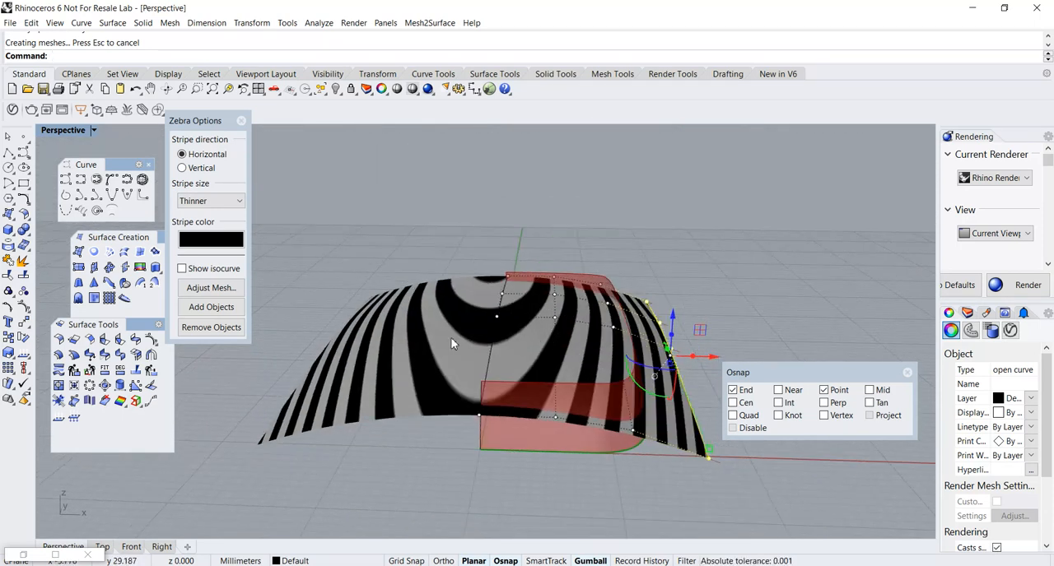
{"action": "right_click_drag", "start_coordinate": [539, 339], "coordinate": [523, 357]}
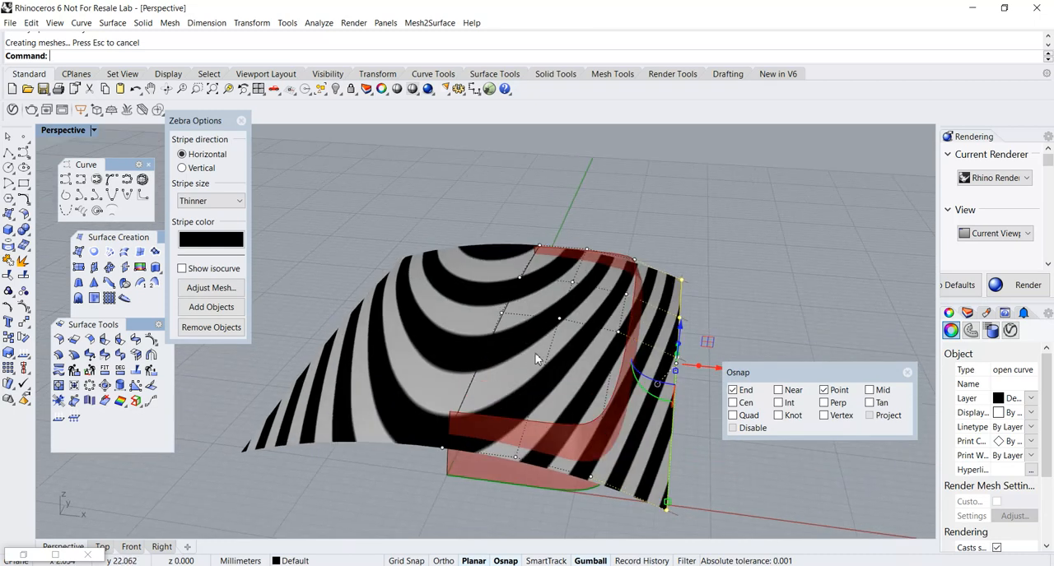
Close the Zebra analysis and hide the surface's control points.
{"action": "left_click", "coordinate": [240, 121]}
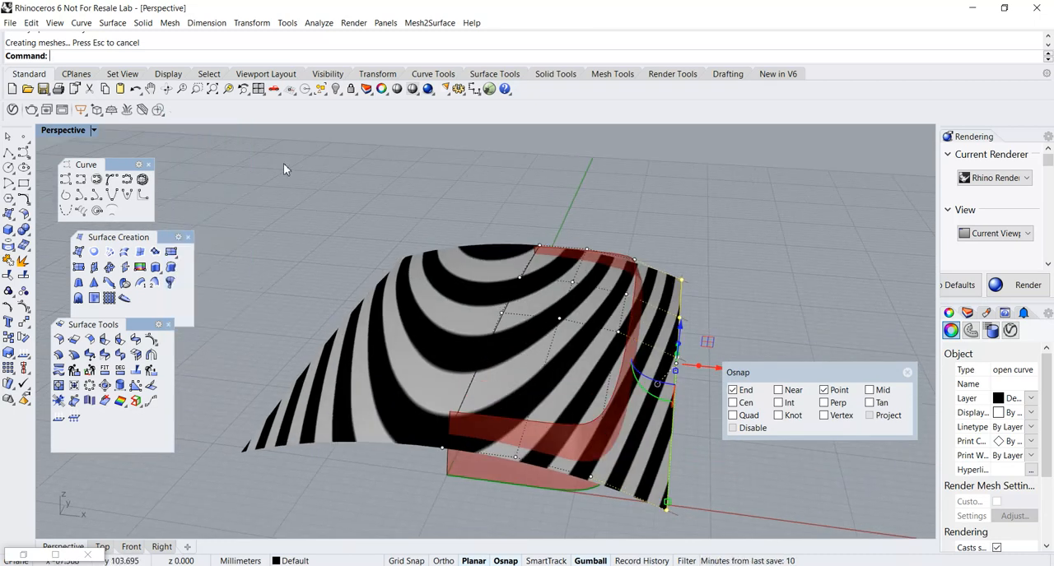
{"action": "right_click_drag", "start_coordinate": [369, 280], "coordinate": [353, 332]}
{"action": "key", "text": "Escape"}
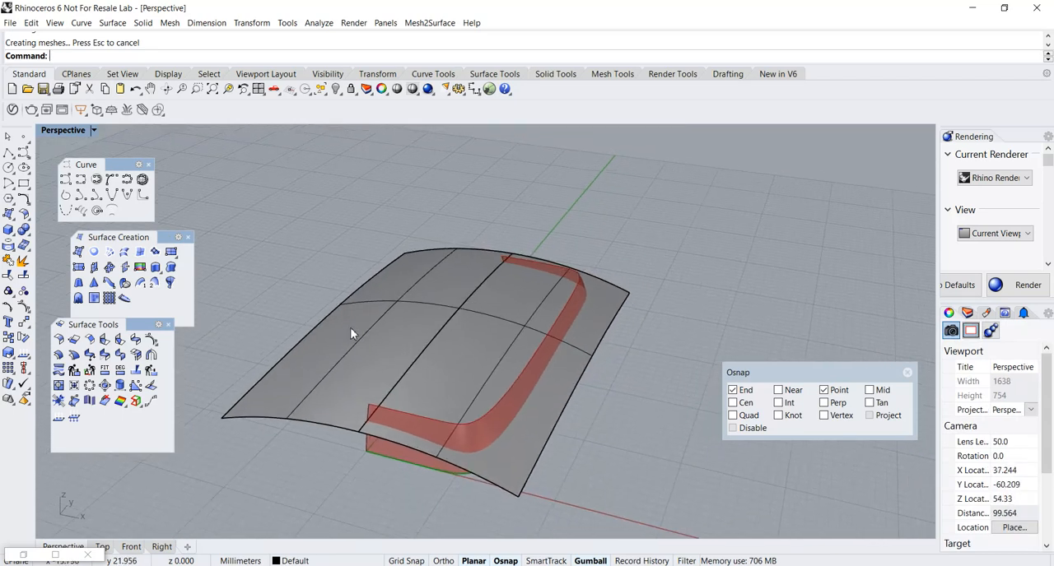
Switch back to Grasshopper, place its window beside the model and highlight the original lofted half.
{"action": "left_click", "coordinate": [25, 557]}
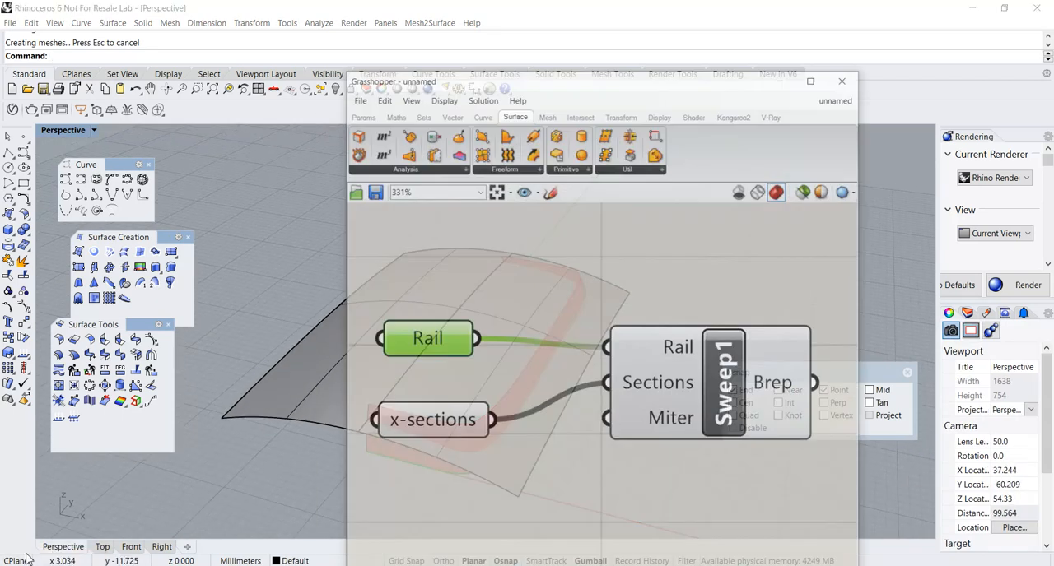
{"action": "left_click_drag", "start_coordinate": [619, 50], "coordinate": [795, 49]}
{"action": "scroll", "coordinate": [451, 290], "scroll_direction": "down", "scroll_amount": 3}
{"action": "right_click_drag", "start_coordinate": [450, 290], "coordinate": [341, 306]}
{"action": "left_click", "coordinate": [352, 320]}
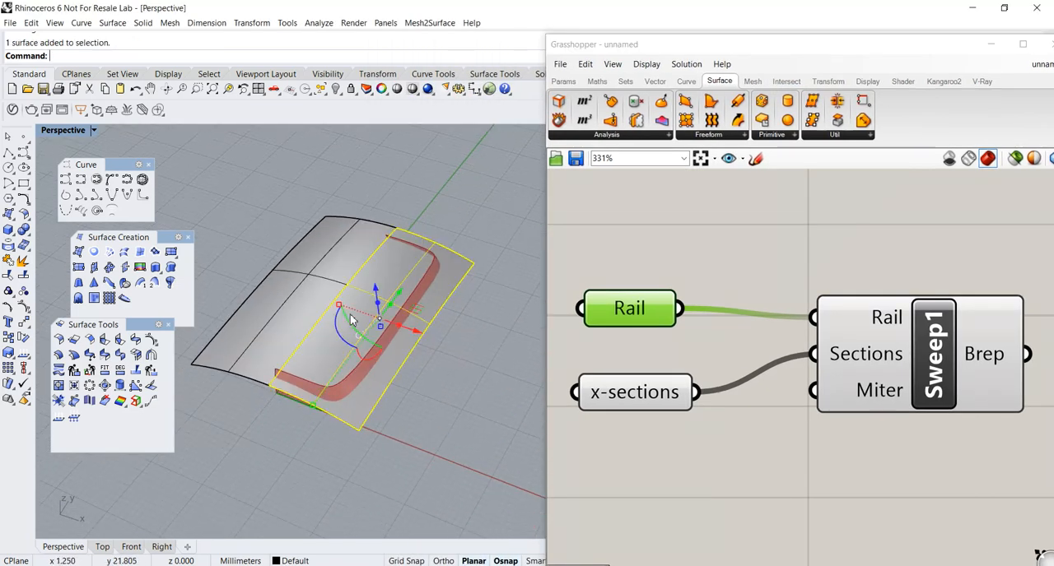
{"action": "right_click_drag", "start_coordinate": [414, 327], "coordinate": [513, 305]}
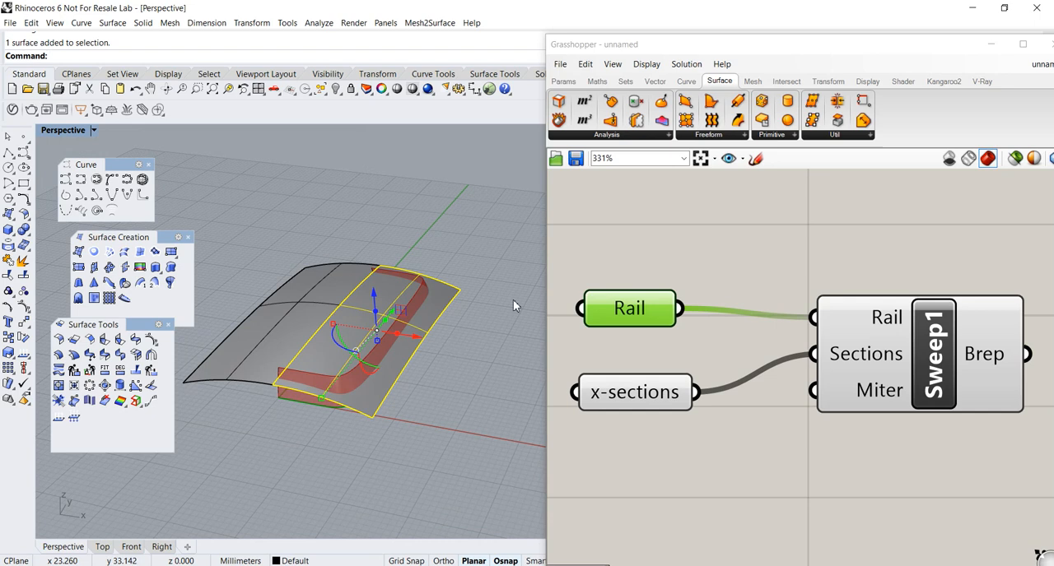
Deselect the lofted half and add a Brep parameter to free canvas space above the Sweep1 component.
{"action": "right_click_drag", "start_coordinate": [847, 238], "coordinate": [717, 286]}
{"action": "left_click", "coordinate": [563, 80]}
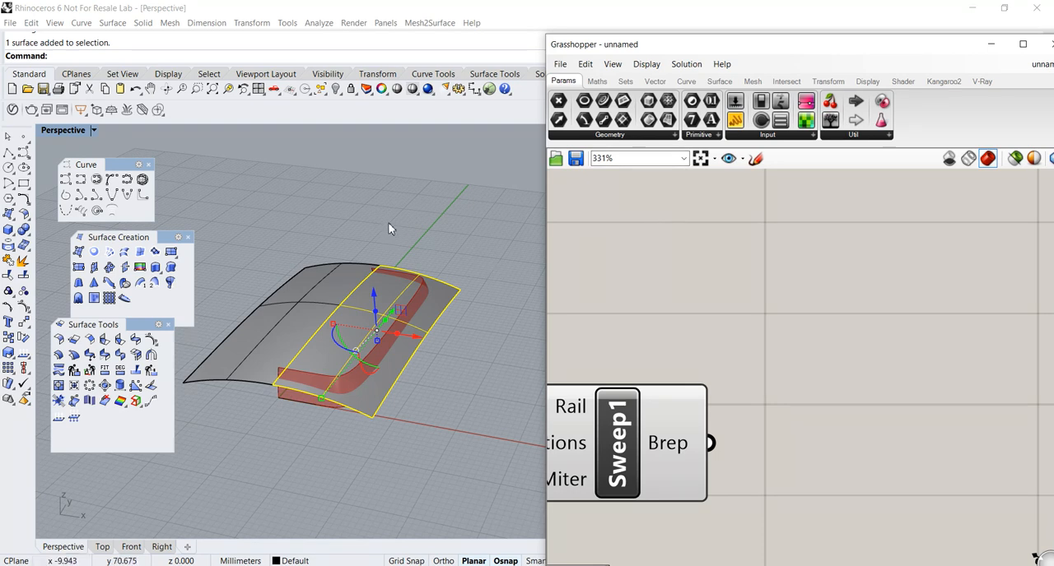
{"action": "left_click", "coordinate": [445, 224]}
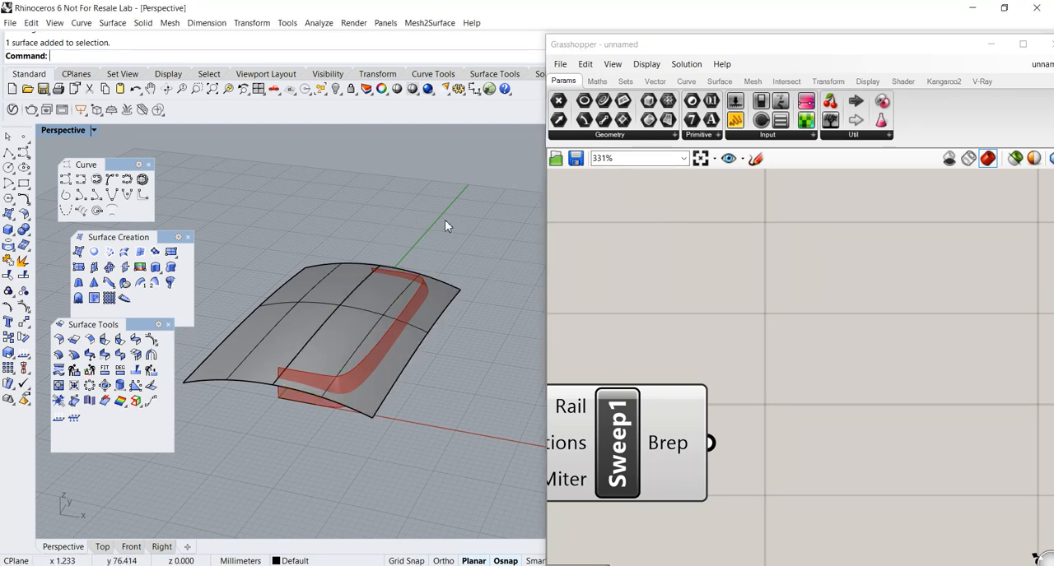
{"action": "left_click", "coordinate": [596, 135]}
{"action": "left_click_drag", "start_coordinate": [675, 242], "coordinate": [890, 323]}
{"action": "right_click_drag", "start_coordinate": [889, 325], "coordinate": [855, 332]}
Reference the original lofted half surface from Rhino in the Brep parameter as a single Brep.
{"action": "right_click", "coordinate": [853, 327]}
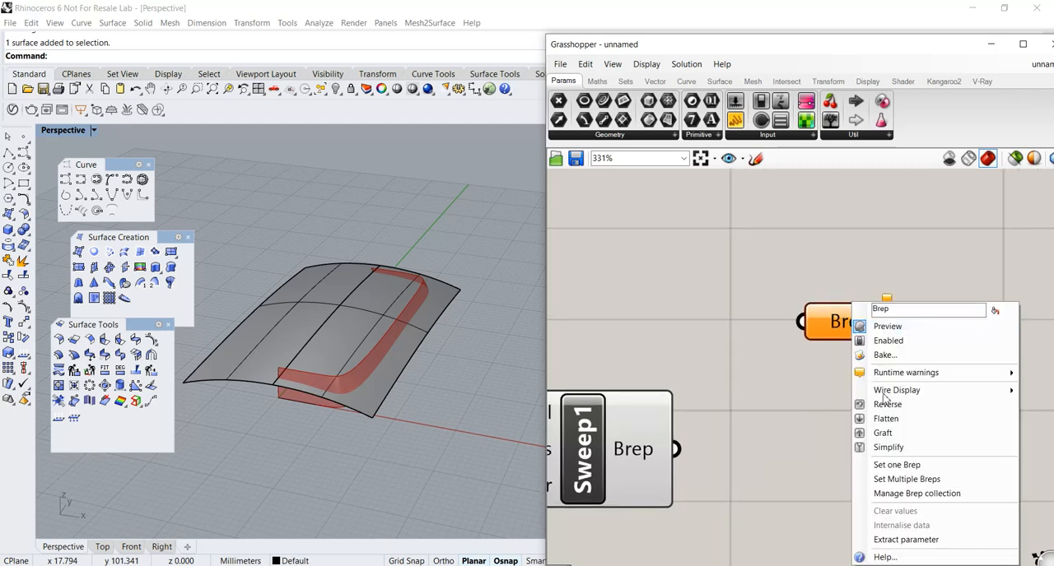
{"action": "left_click", "coordinate": [897, 465]}
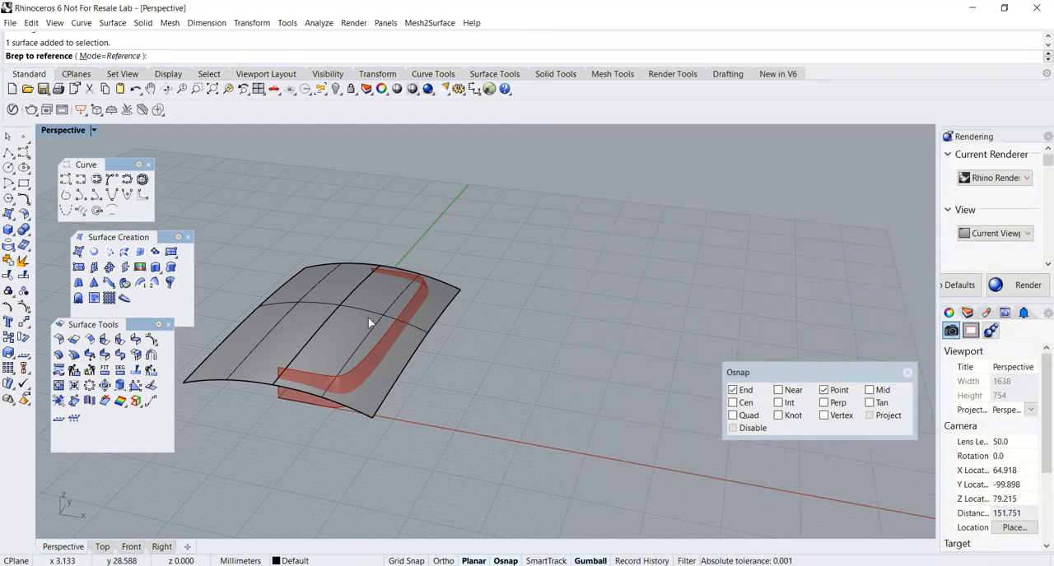
{"action": "left_click", "coordinate": [399, 333]}
Rename the Brep parameter to top-half and reposition it above the Sweep1 component.
{"action": "right_click", "coordinate": [846, 329]}
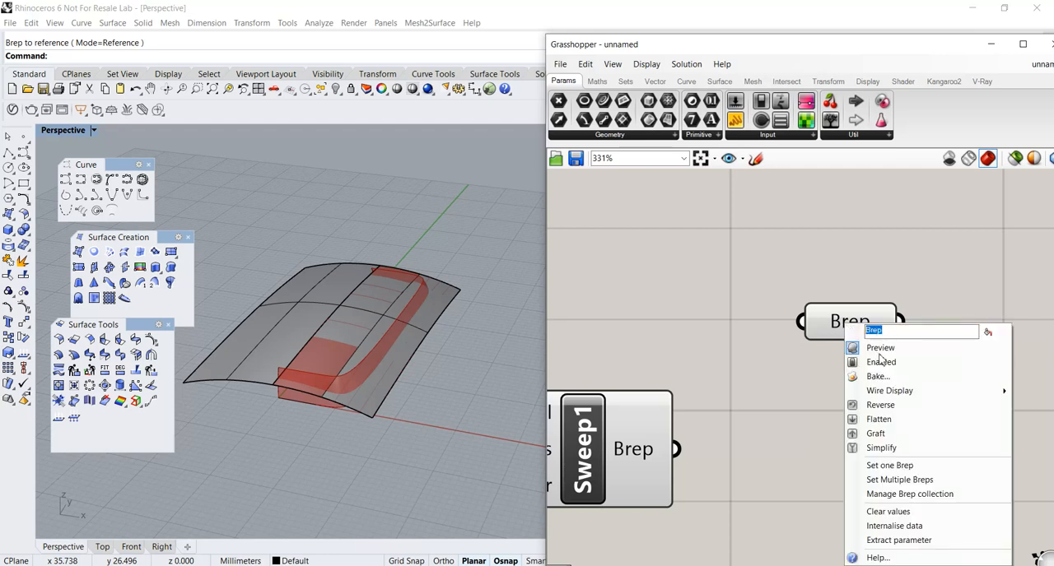
{"action": "type", "text": "top-half"}
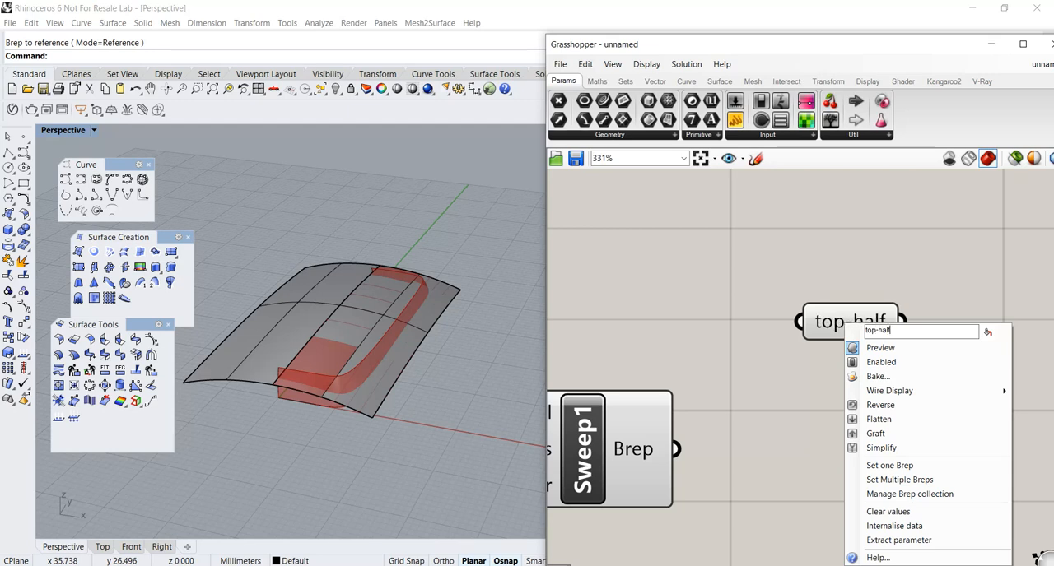
{"action": "key", "text": "Return"}
{"action": "left_click", "coordinate": [836, 305]}
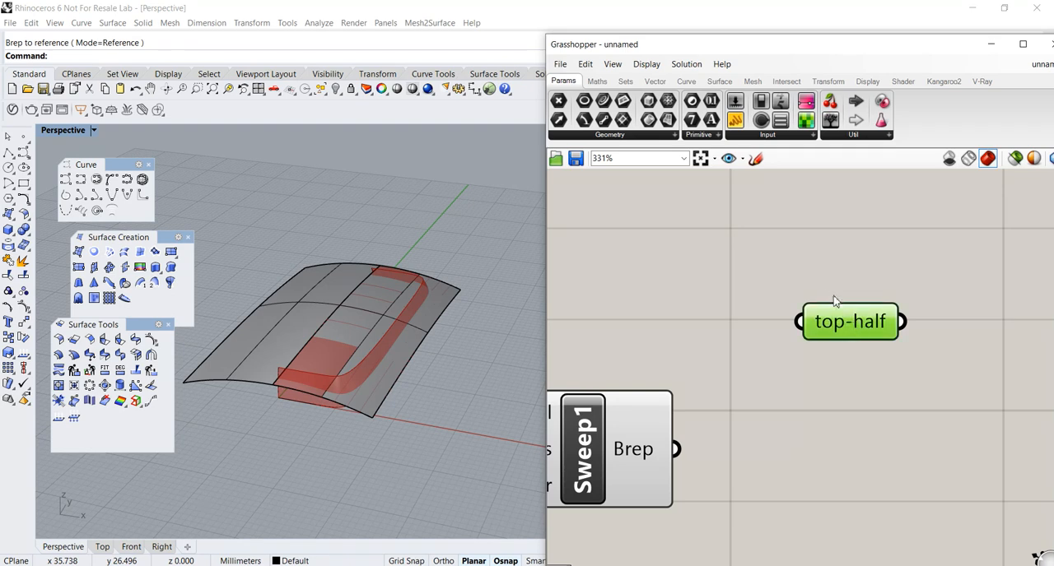
{"action": "left_click_drag", "start_coordinate": [858, 319], "coordinate": [832, 275]}
{"action": "mouse_move", "coordinate": [337, 392]}
{"action": "right_mouse_down"}
{"action": "mouse_move", "coordinate": [386, 383]}
{"action": "mouse_move", "coordinate": [424, 401]}
{"action": "mouse_move", "coordinate": [425, 423]}
{"action": "mouse_move", "coordinate": [457, 414]}
{"action": "mouse_move", "coordinate": [437, 420]}
{"action": "mouse_move", "coordinate": [350, 380]}
{"action": "right_mouse_up"}
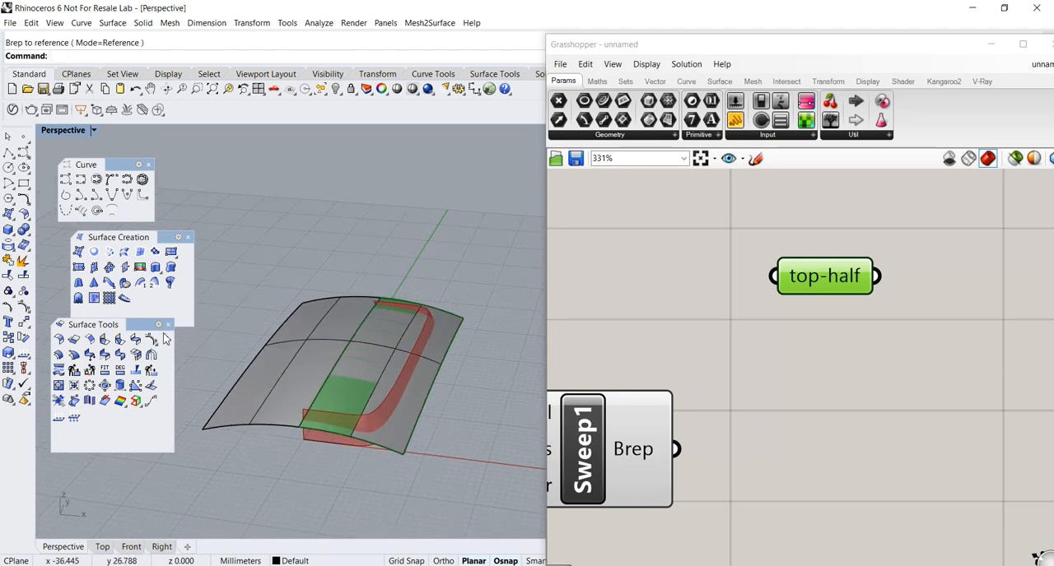
Close the floating Surface Tools, Surface Creation and Curve toolbars.
{"action": "left_click", "coordinate": [168, 325]}
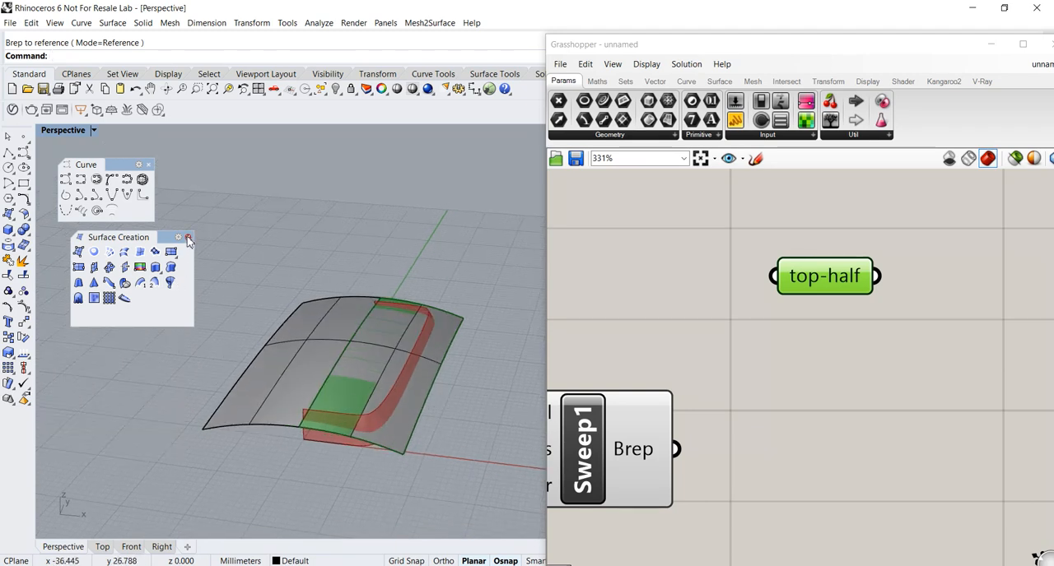
{"action": "left_click", "coordinate": [188, 238]}
{"action": "left_click", "coordinate": [148, 169]}
Hide all Rhino curves and surfaces in the viewport and highlight only the top-half geometry's Grasshopper preview.
{"action": "left_click_drag", "start_coordinate": [129, 212], "coordinate": [508, 496]}
{"action": "right_click_drag", "start_coordinate": [470, 432], "coordinate": [431, 439]}
{"action": "left_click", "coordinate": [337, 89]}
{"action": "left_click", "coordinate": [840, 371]}
{"action": "left_click", "coordinate": [825, 276]}
{"action": "right_click_drag", "start_coordinate": [396, 385], "coordinate": [339, 384]}
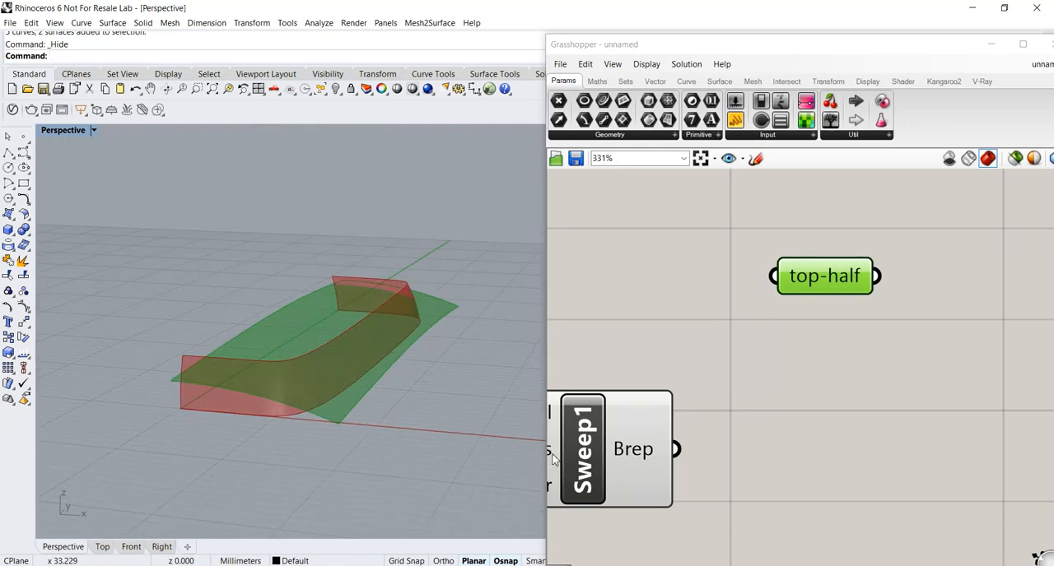
Align top-half above Sweep1 on the canvas, leaving room beside them, and highlight each one's preview in turn.
{"action": "left_click_drag", "start_coordinate": [833, 280], "coordinate": [740, 278]}
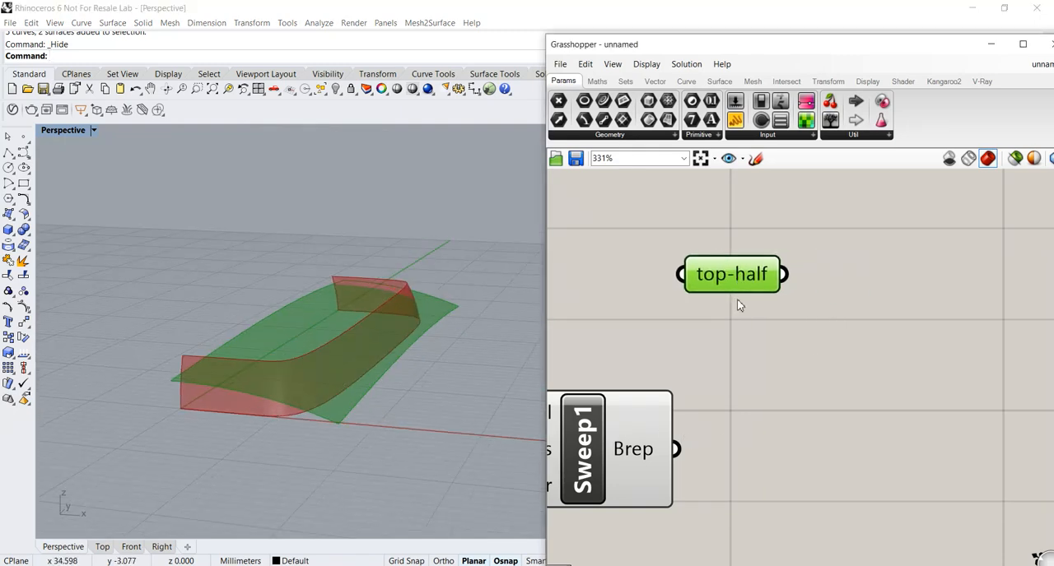
{"action": "left_click_drag", "start_coordinate": [640, 455], "coordinate": [739, 462]}
{"action": "right_click_drag", "start_coordinate": [273, 389], "coordinate": [334, 434]}
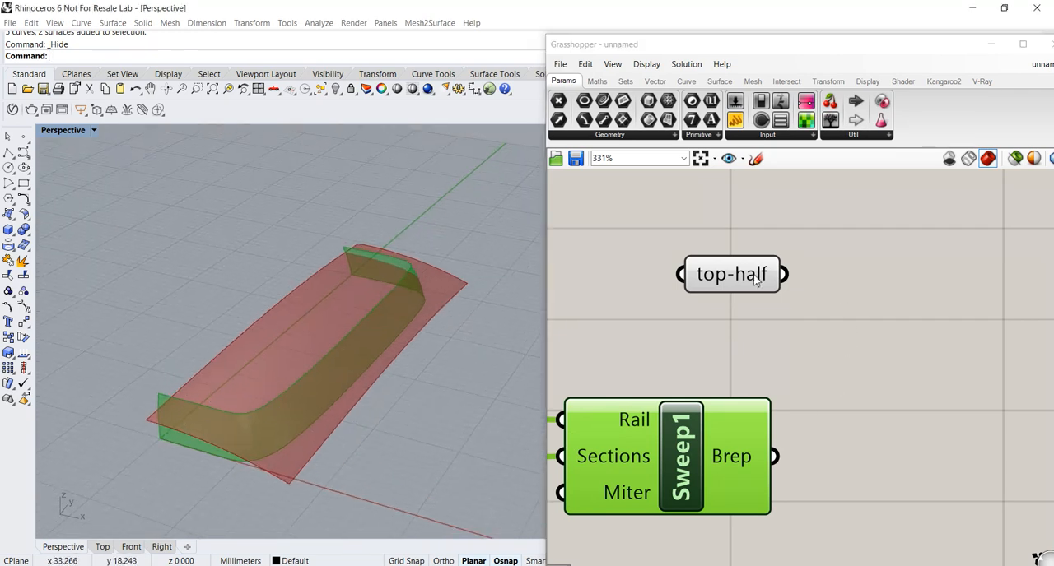
{"action": "left_click_drag", "start_coordinate": [753, 274], "coordinate": [737, 290]}
{"action": "left_click_drag", "start_coordinate": [808, 47], "coordinate": [757, 48]}
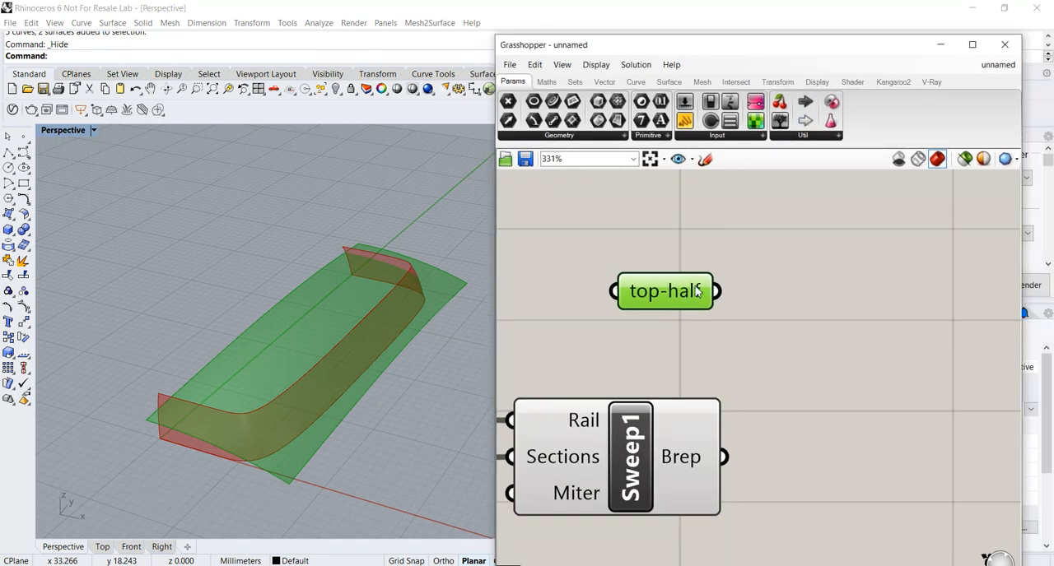
{"action": "left_click_drag", "start_coordinate": [677, 288], "coordinate": [676, 303]}
{"action": "right_click_drag", "start_coordinate": [770, 407], "coordinate": [788, 362]}
{"action": "left_click_drag", "start_coordinate": [712, 405], "coordinate": [724, 392]}
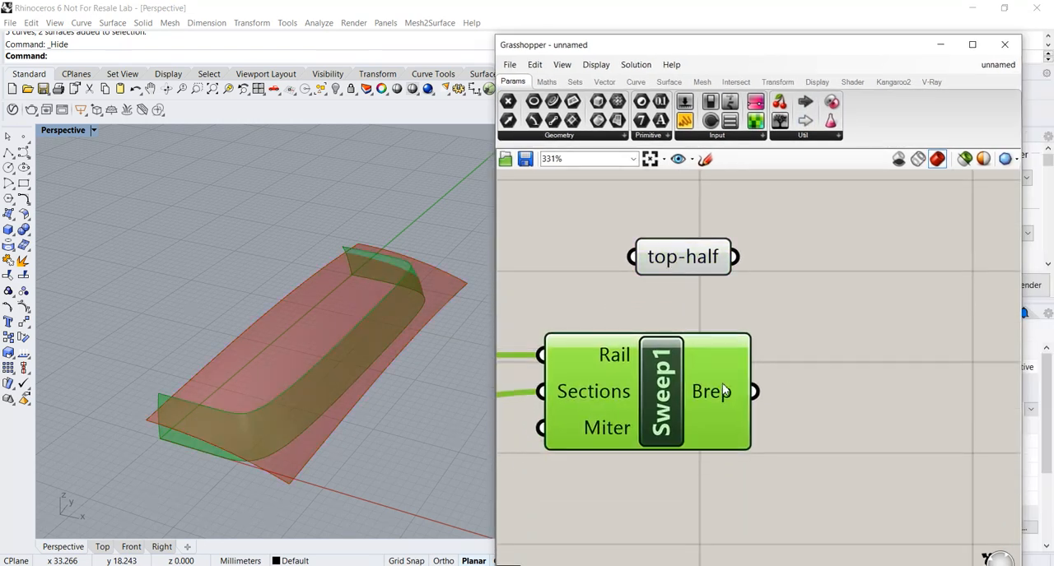
{"action": "scroll", "coordinate": [789, 393], "scroll_direction": "down", "scroll_amount": 3}
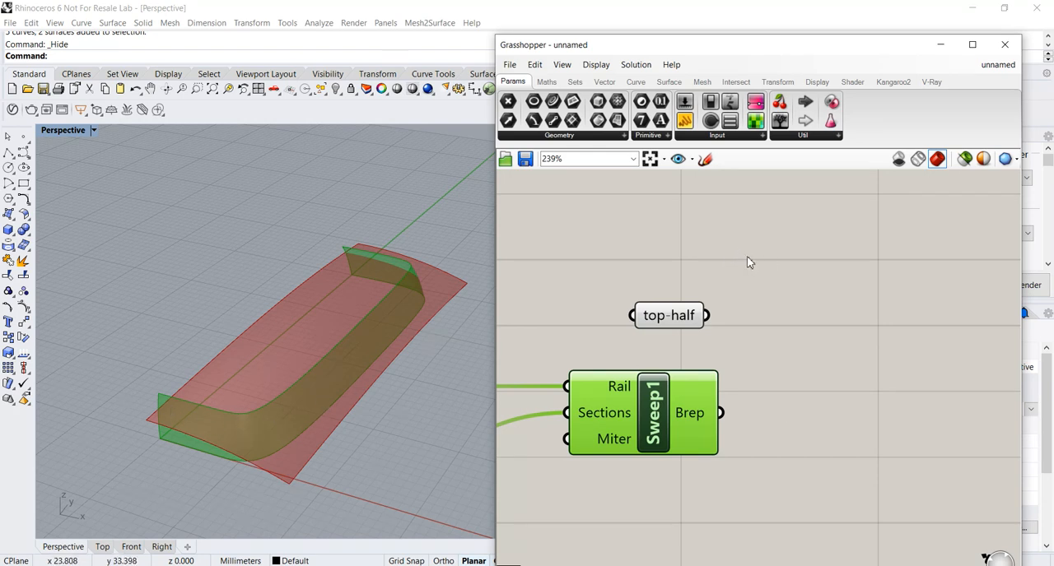
Add a Brep | Brep intersection component, feeding top-half into Brep A and the Sweep1 output into Brep B.
{"action": "left_click", "coordinate": [736, 82]}
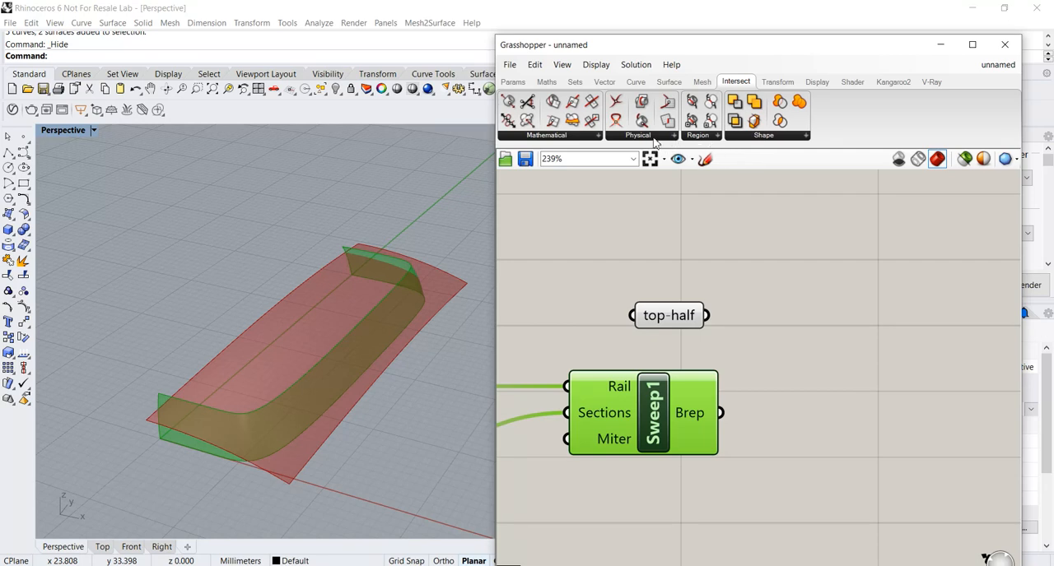
{"action": "mouse_move", "coordinate": [652, 141]}
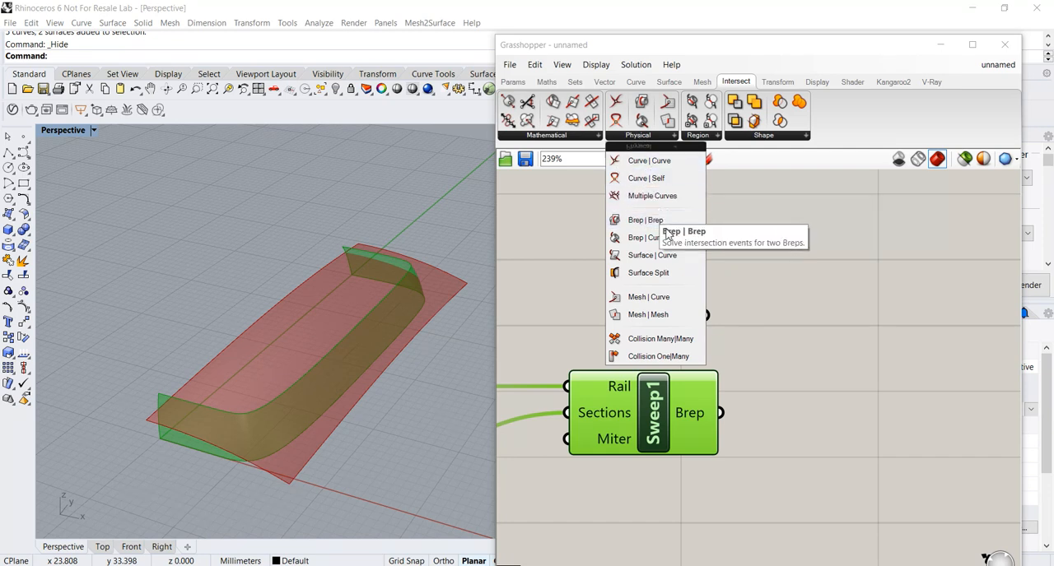
{"action": "left_click_drag", "start_coordinate": [668, 236], "coordinate": [895, 359]}
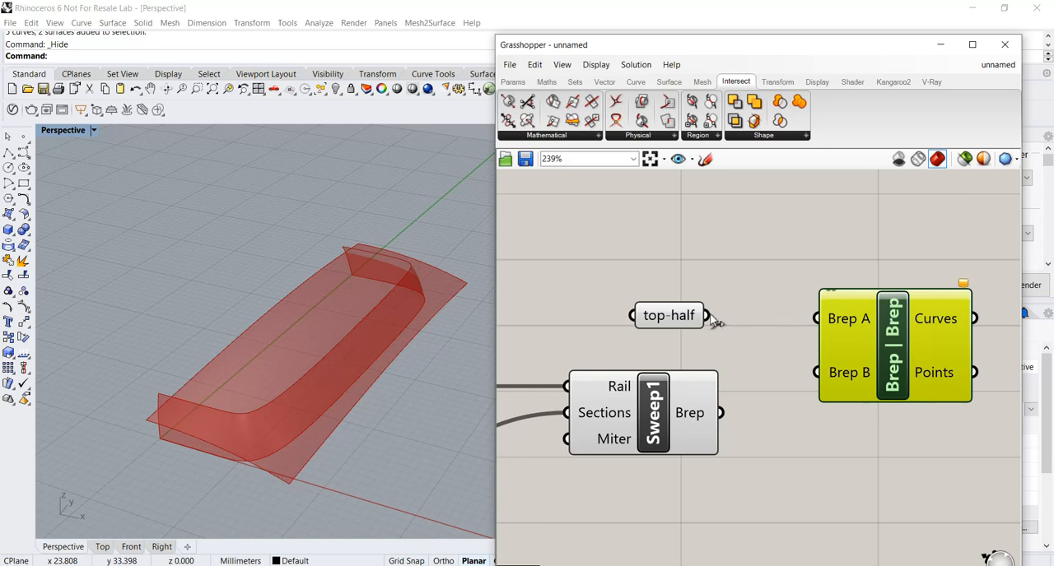
{"action": "left_click_drag", "start_coordinate": [711, 320], "coordinate": [809, 325]}
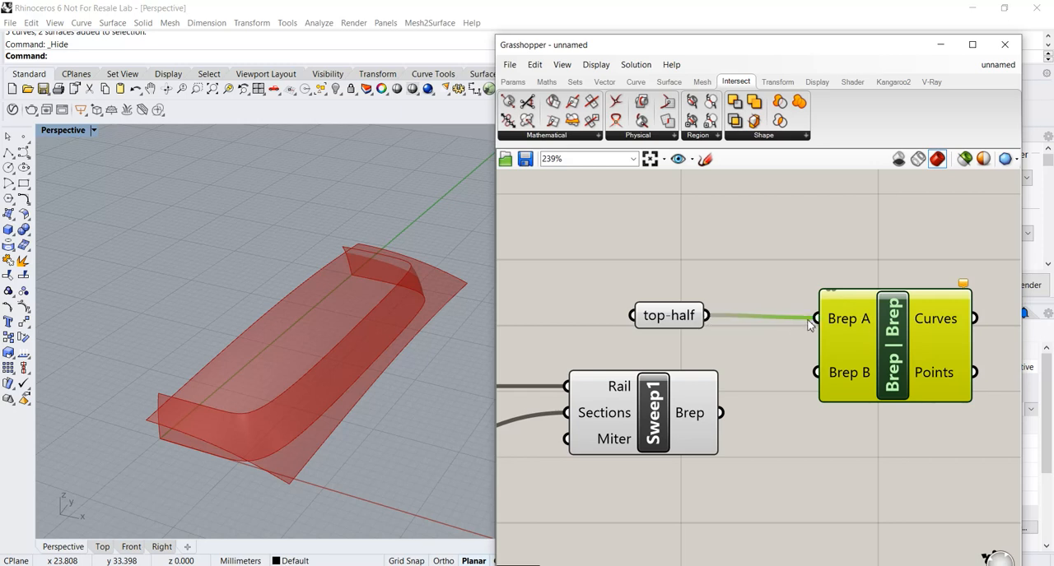
{"action": "left_click_drag", "start_coordinate": [721, 414], "coordinate": [816, 372]}
Examine the intersection curve between the top surface and the swept side surface from several angles.
{"action": "right_click_drag", "start_coordinate": [454, 389], "coordinate": [219, 402]}
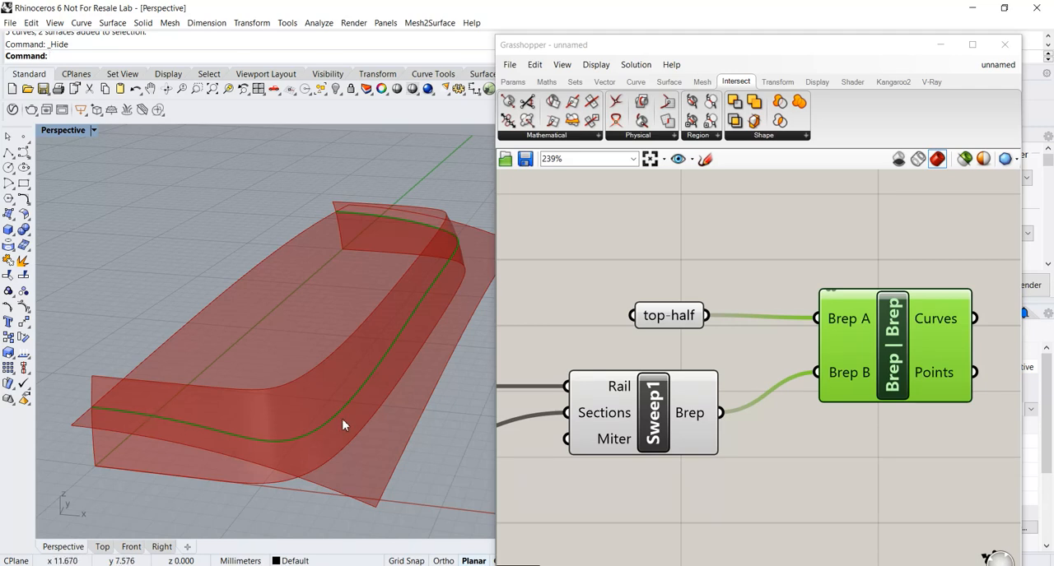
{"action": "scroll", "coordinate": [452, 262], "scroll_direction": "down", "scroll_amount": 4}
{"action": "right_click_drag", "start_coordinate": [451, 262], "coordinate": [410, 296]}
{"action": "right_click_drag", "start_coordinate": [368, 344], "coordinate": [310, 379], "text": "shift"}
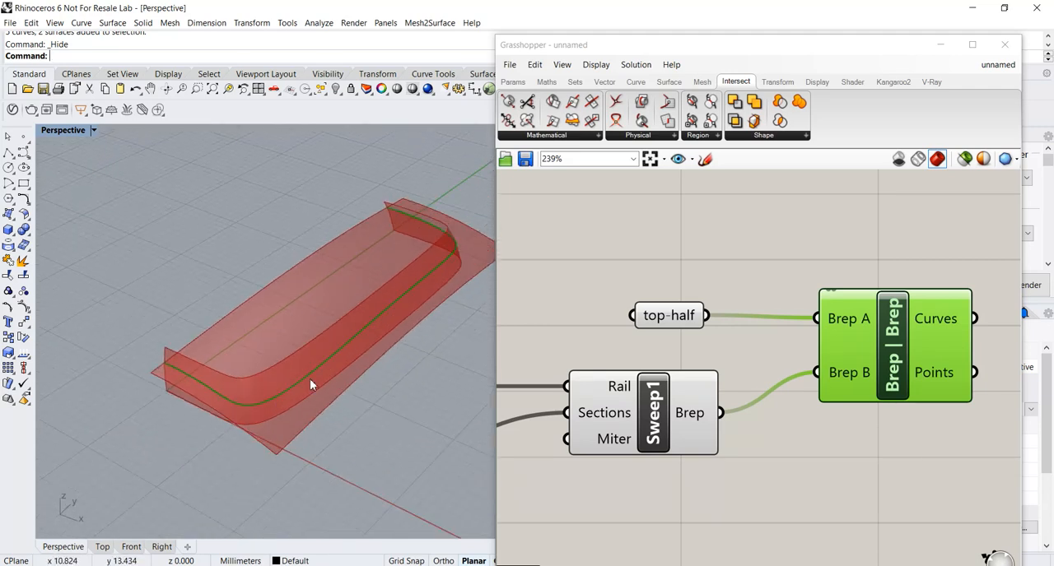
{"action": "scroll", "coordinate": [219, 412], "scroll_direction": "up", "scroll_amount": 3}
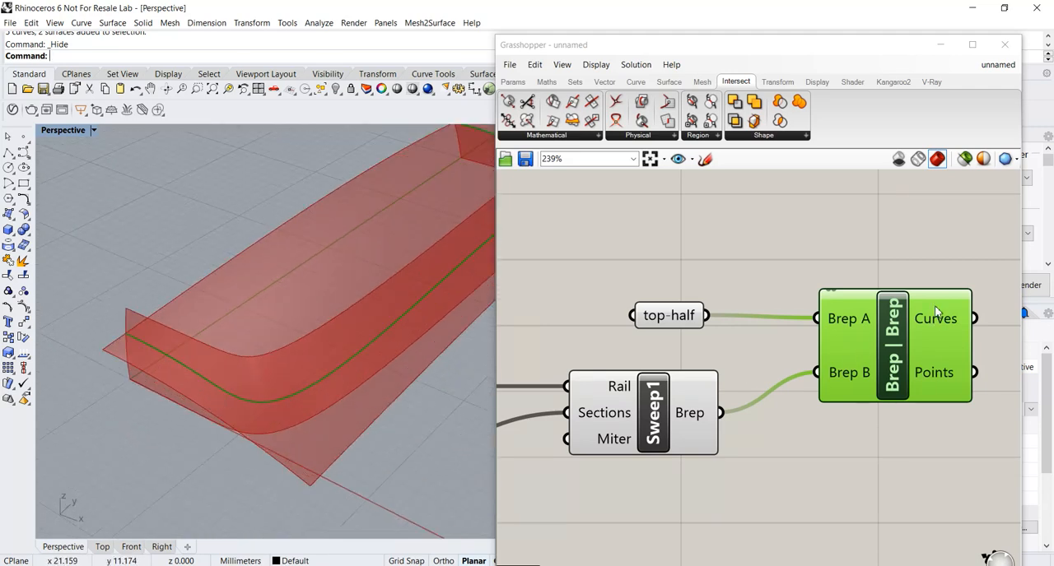
{"action": "right_click_drag", "start_coordinate": [269, 416], "coordinate": [290, 402]}
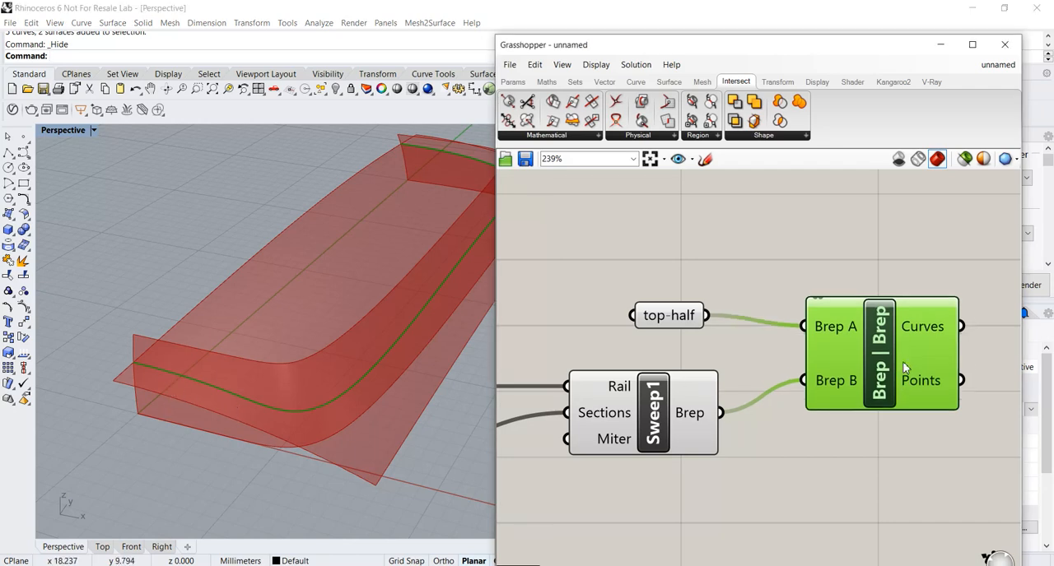
Add a Surface Split component to the canvas after the Brep | Brep component.
{"action": "scroll", "coordinate": [905, 362], "scroll_direction": "down", "scroll_amount": 1}
{"action": "right_click_drag", "start_coordinate": [831, 372], "coordinate": [766, 384]}
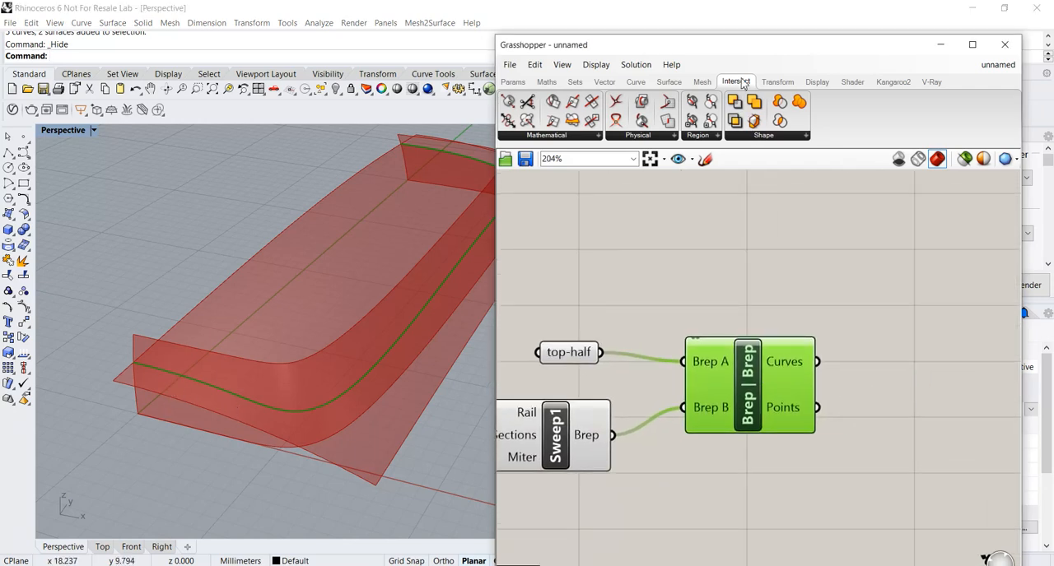
{"action": "left_click_drag", "start_coordinate": [752, 52], "coordinate": [704, 53]}
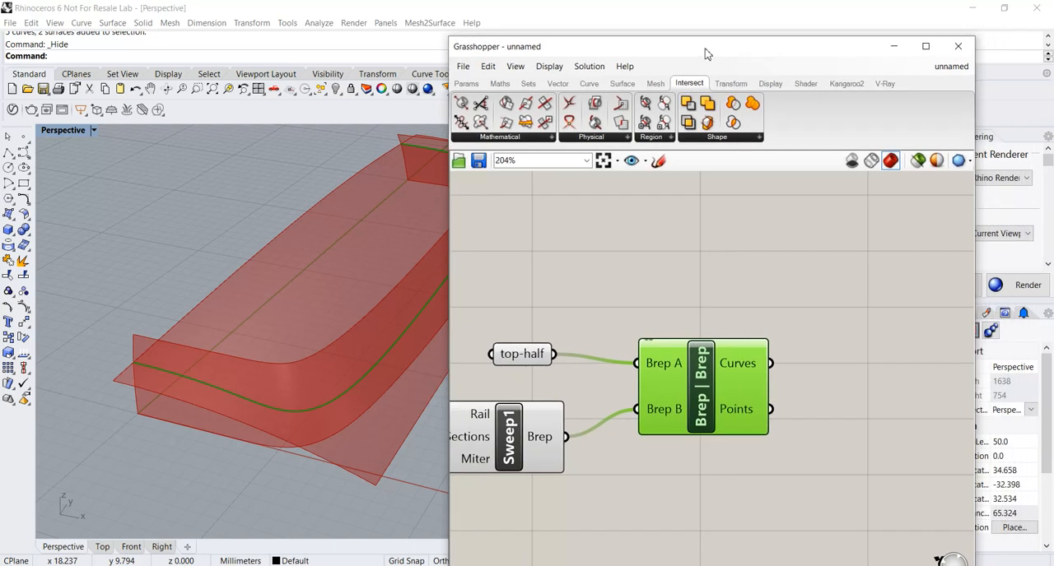
{"action": "left_click", "coordinate": [774, 244]}
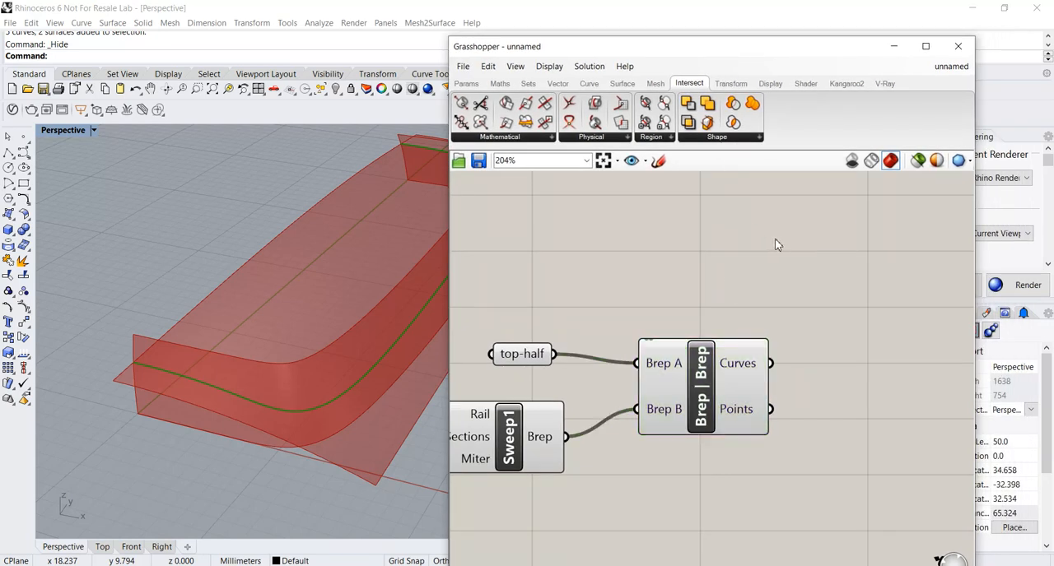
{"action": "double_click", "coordinate": [774, 244]}
{"action": "type", "text": "sur"}
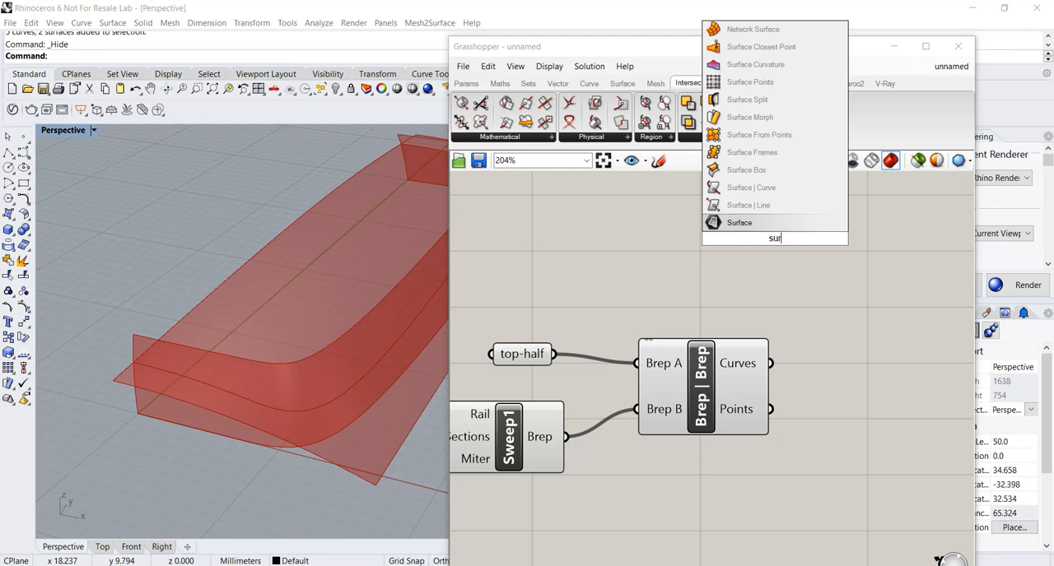
{"action": "left_click", "coordinate": [745, 100]}
{"action": "scroll", "coordinate": [810, 274], "scroll_direction": "down", "scroll_amount": 3}
{"action": "left_click_drag", "start_coordinate": [628, 316], "coordinate": [782, 417]}
{"action": "right_click_drag", "start_coordinate": [784, 416], "coordinate": [795, 382]}
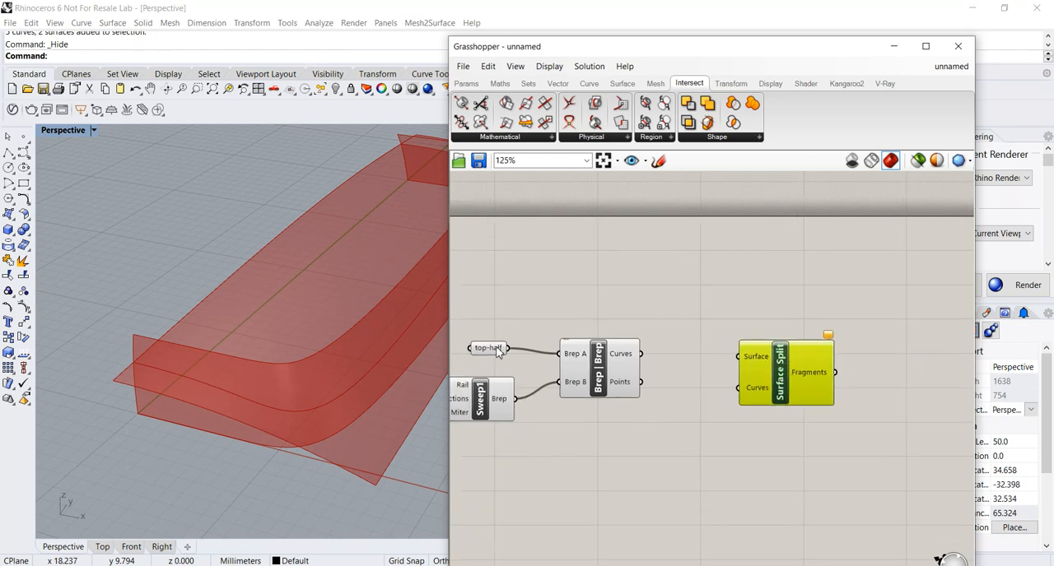
Connect top-half to Surface Split's Surface input and the Brep | Brep Curves output to its Curves input.
{"action": "left_click_drag", "start_coordinate": [495, 356], "coordinate": [519, 290]}
{"action": "right_click_drag", "start_coordinate": [612, 307], "coordinate": [652, 328]}
{"action": "left_click_drag", "start_coordinate": [803, 398], "coordinate": [813, 387]}
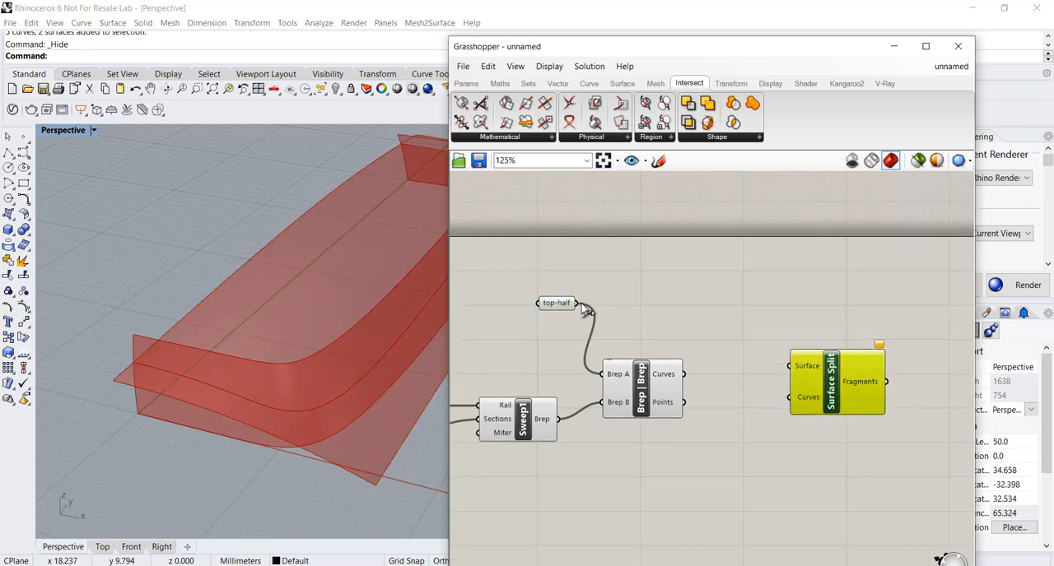
{"action": "left_click_drag", "start_coordinate": [582, 306], "coordinate": [788, 365]}
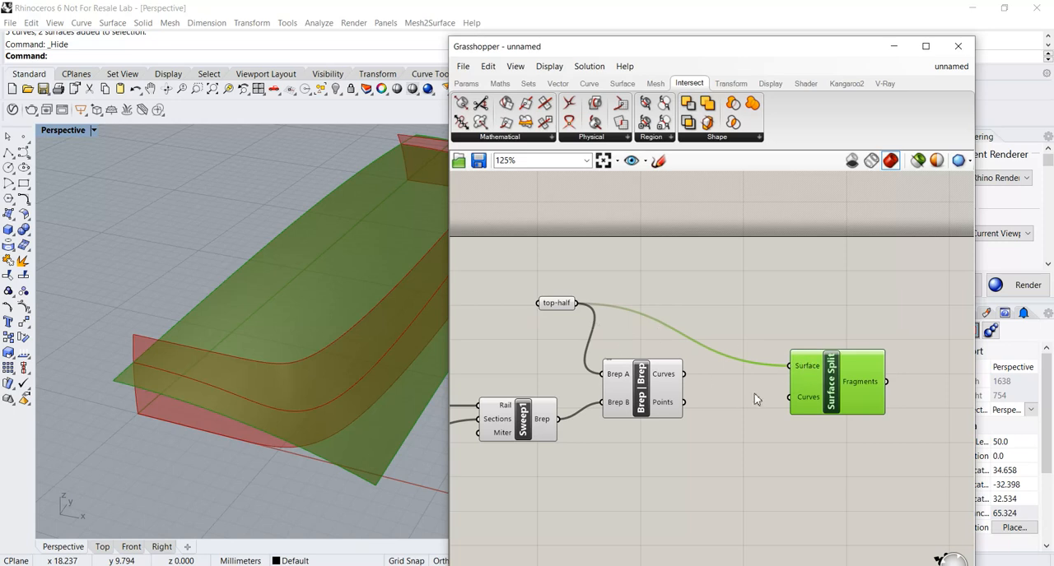
{"action": "left_click_drag", "start_coordinate": [814, 397], "coordinate": [814, 403]}
{"action": "left_click_drag", "start_coordinate": [667, 378], "coordinate": [790, 403]}
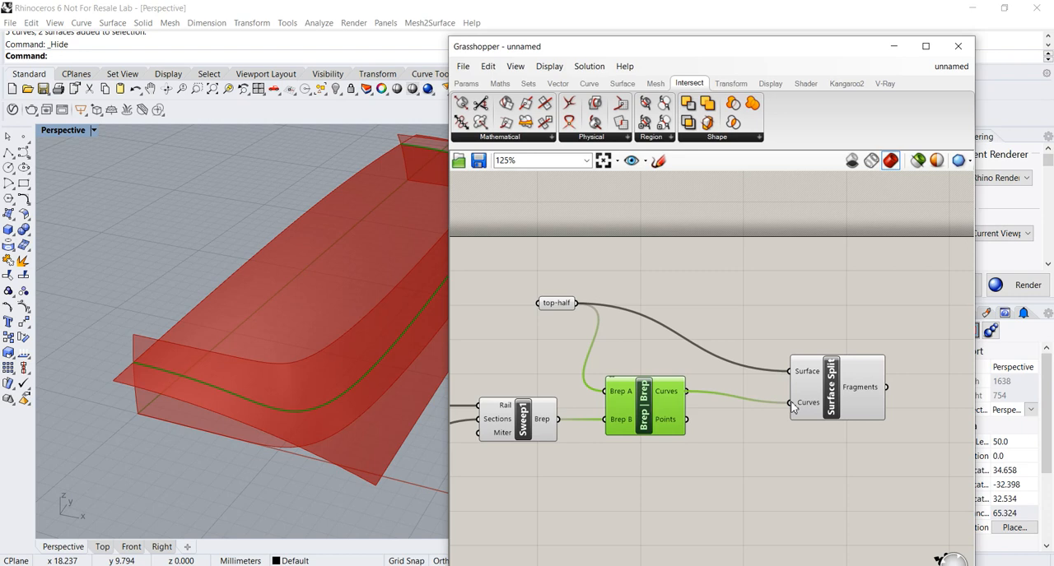
{"action": "scroll", "coordinate": [346, 370], "scroll_direction": "down", "scroll_amount": 2}
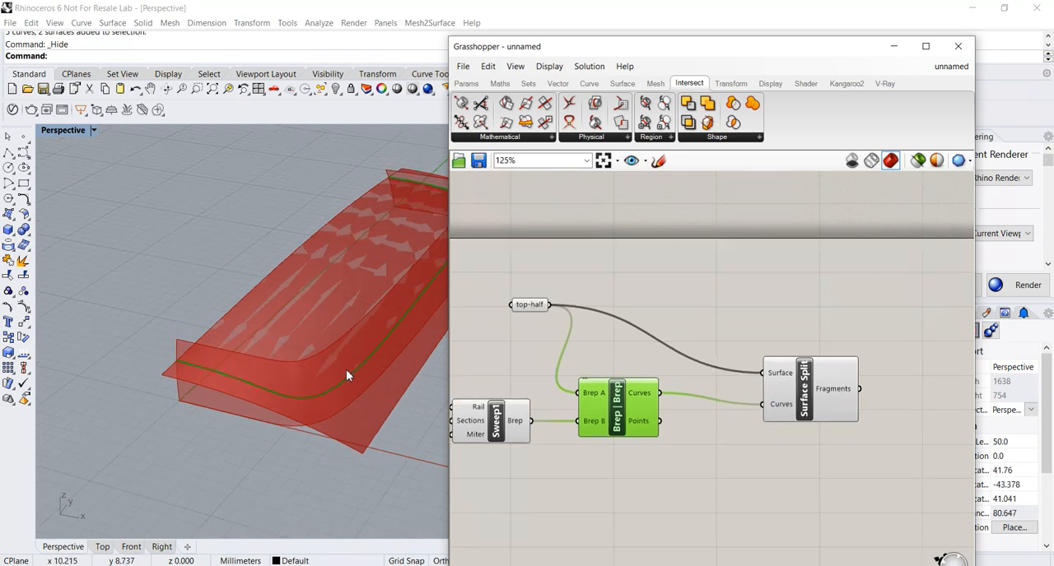
Examine the Surface Split result on the top surface in the viewport and make room after the component.
{"action": "scroll", "coordinate": [336, 372], "scroll_direction": "down", "scroll_amount": 1}
{"action": "left_click", "coordinate": [819, 387]}
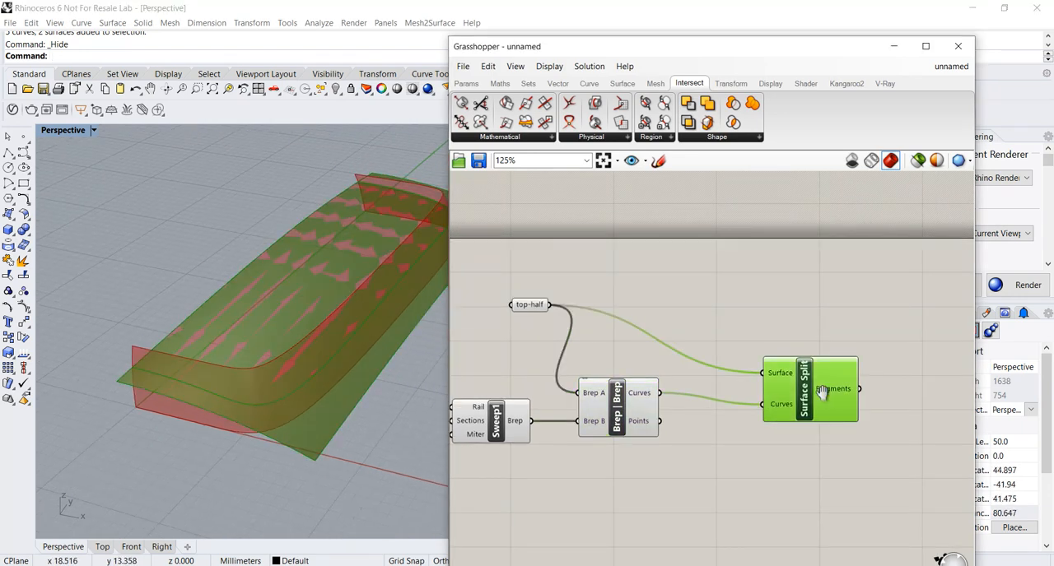
{"action": "right_click_drag", "start_coordinate": [822, 390], "coordinate": [781, 386]}
{"action": "right_click_drag", "start_coordinate": [366, 361], "coordinate": [356, 382]}
{"action": "scroll", "coordinate": [350, 371], "scroll_direction": "down", "scroll_amount": 2}
{"action": "scroll", "coordinate": [350, 371], "scroll_direction": "down", "scroll_amount": 2}
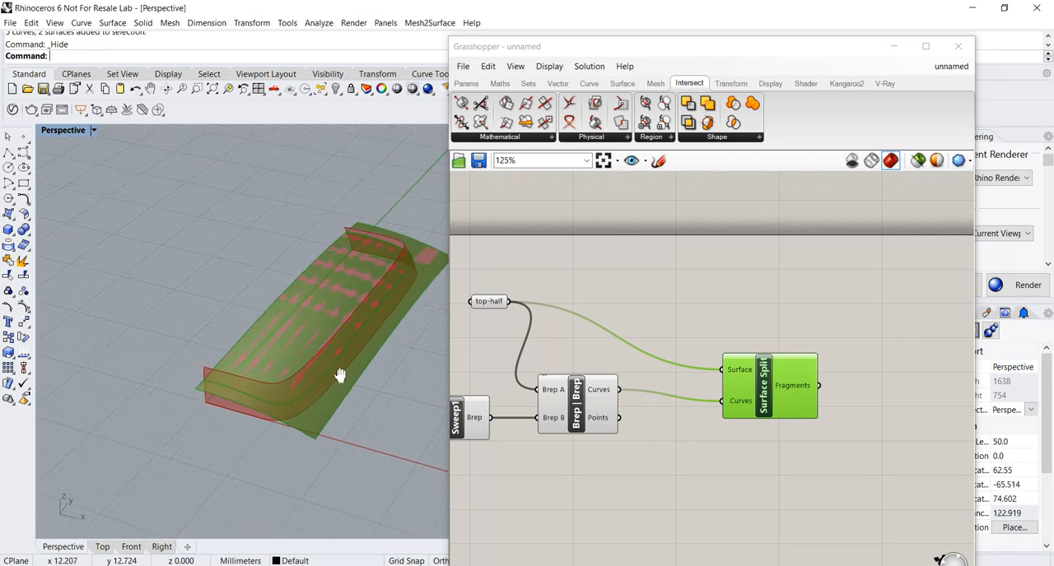
{"action": "left_click_drag", "start_coordinate": [772, 395], "coordinate": [750, 392]}
{"action": "right_click_drag", "start_coordinate": [751, 392], "coordinate": [680, 396]}
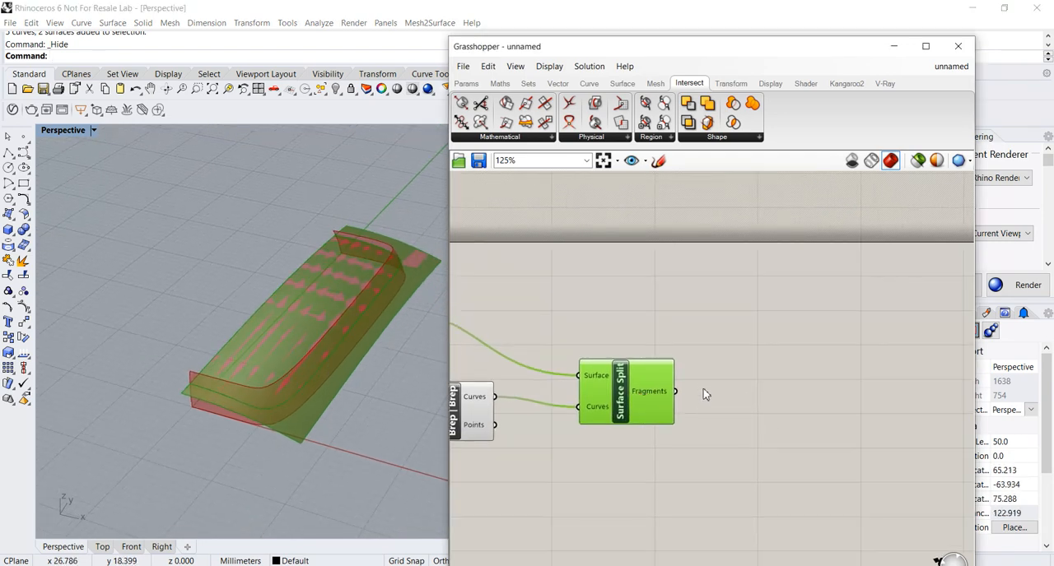
{"action": "left_click_drag", "start_coordinate": [655, 392], "coordinate": [665, 389]}
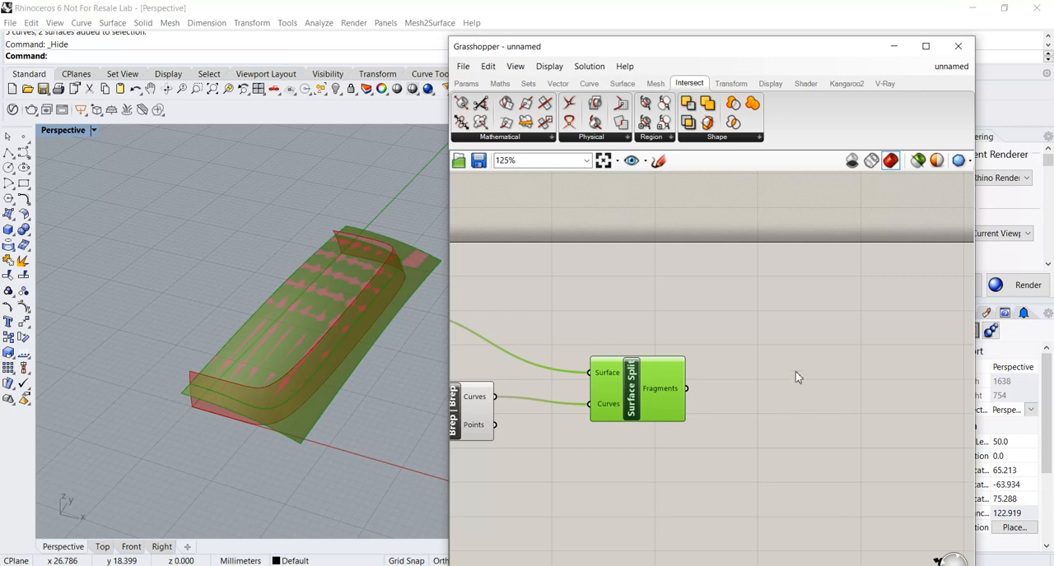
Add a List Item component and connect Surface Split's Fragments output to its List input.
{"action": "double_click", "coordinate": [768, 360]}
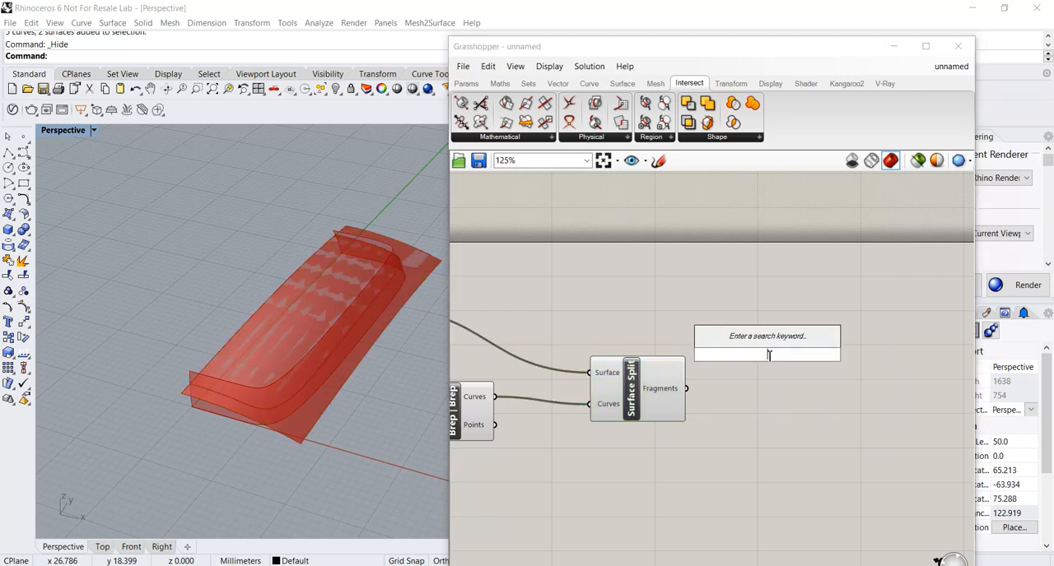
{"action": "type", "text": "list"}
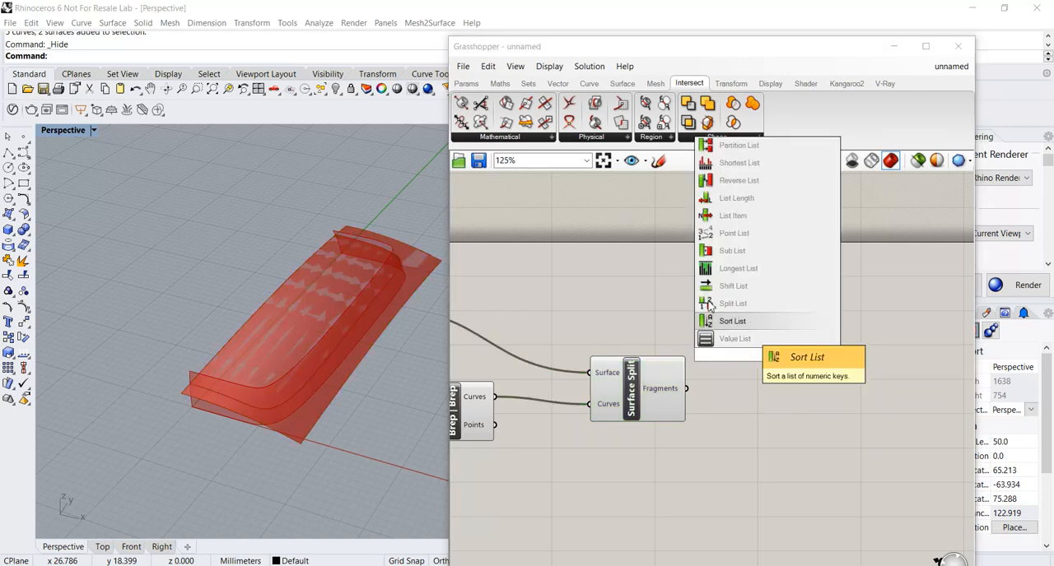
{"action": "left_click", "coordinate": [726, 216]}
{"action": "left_click_drag", "start_coordinate": [760, 364], "coordinate": [790, 419]}
{"action": "left_click_drag", "start_coordinate": [686, 389], "coordinate": [790, 443]}
{"action": "left_click", "coordinate": [645, 480]}
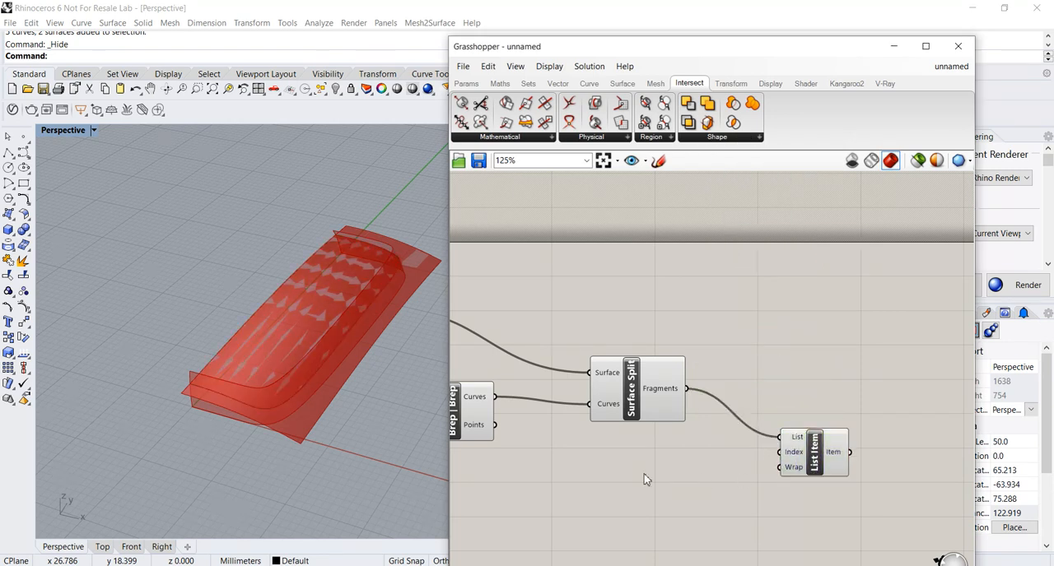
Add a Number Slider set to 0, connect it to List Item's Index input, and place it below Surface Split.
{"action": "double_click", "coordinate": [644, 480]}
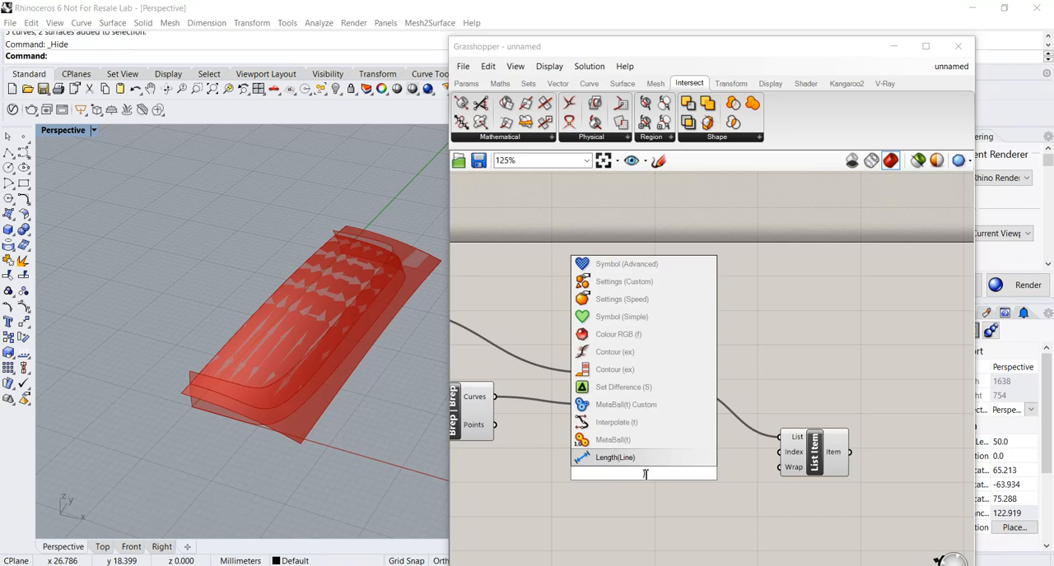
{"action": "type", "text": ")"}
{"action": "key", "text": "BackSpace"}
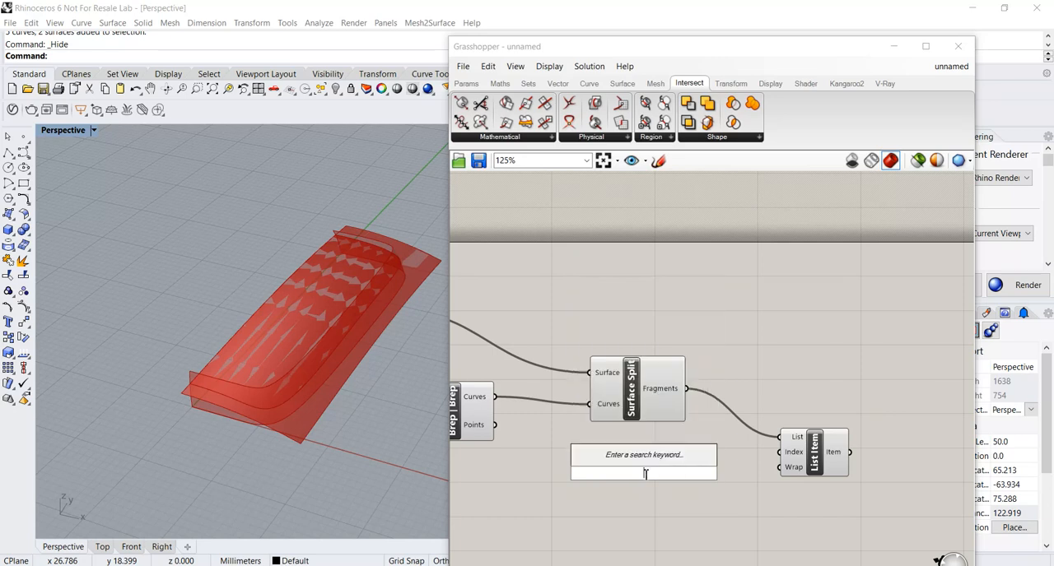
{"action": "type", "text": "0<1"}
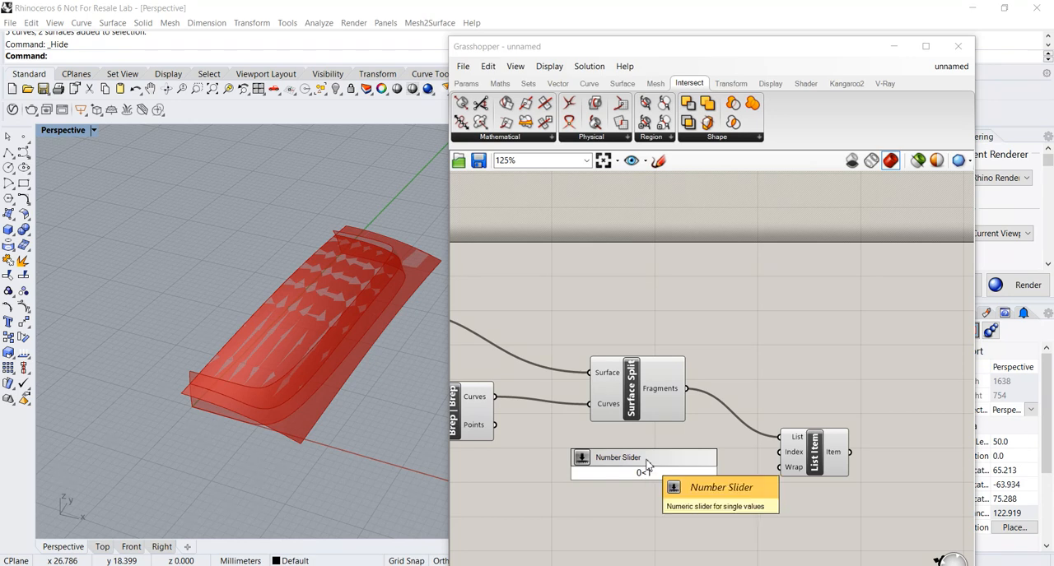
{"action": "key", "text": "Return"}
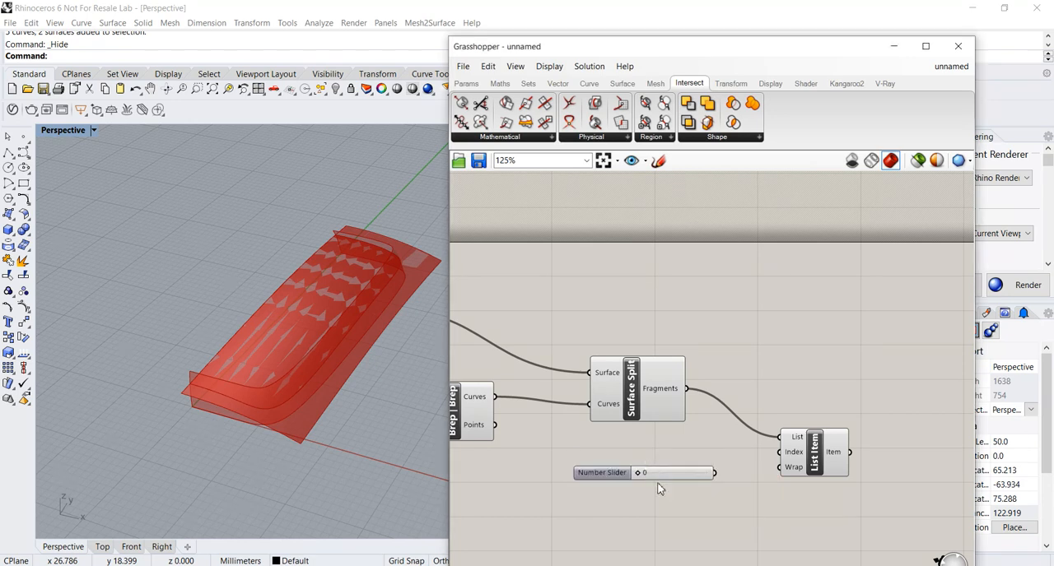
{"action": "left_click_drag", "start_coordinate": [668, 479], "coordinate": [778, 453]}
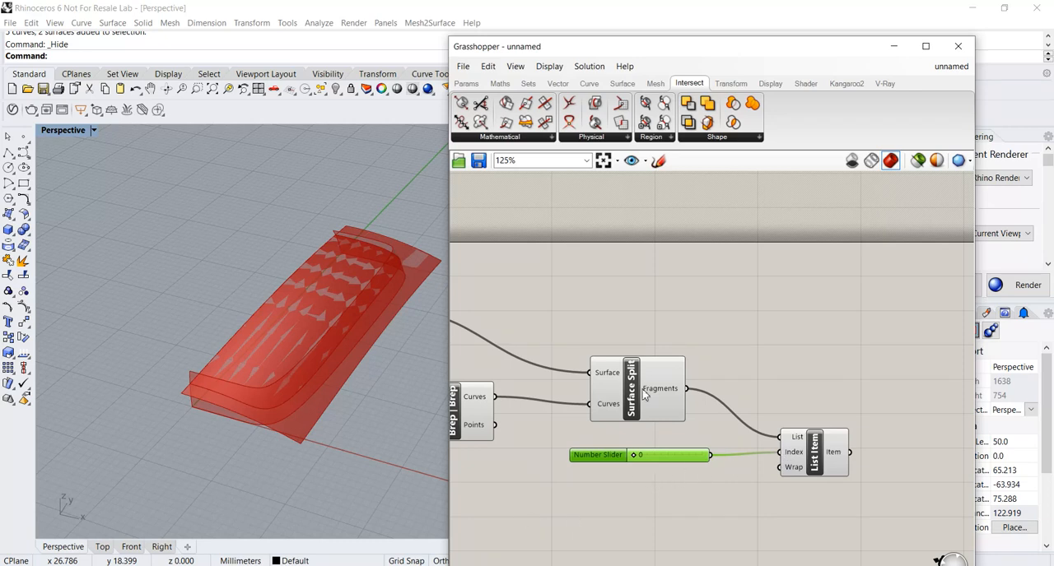
{"action": "left_click_drag", "start_coordinate": [606, 460], "coordinate": [650, 490]}
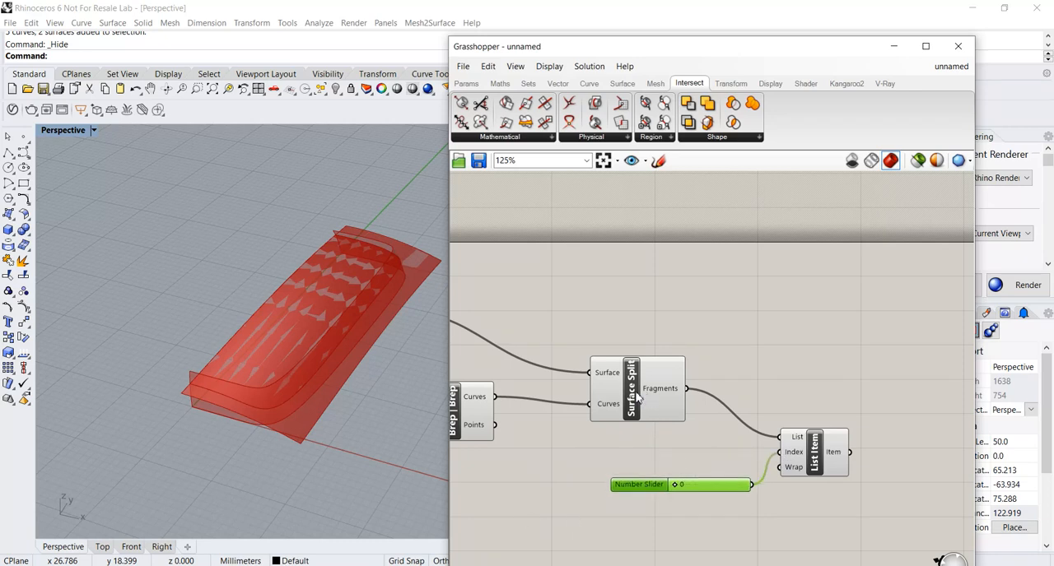
Turn off Surface Split's preview and check which top-surface fragment the List Item selects.
{"action": "left_click", "coordinate": [637, 397]}
{"action": "right_click", "coordinate": [638, 398]}
{"action": "left_click", "coordinate": [662, 416]}
{"action": "left_click", "coordinate": [789, 462]}
{"action": "left_click_drag", "start_coordinate": [674, 488], "coordinate": [644, 478]}
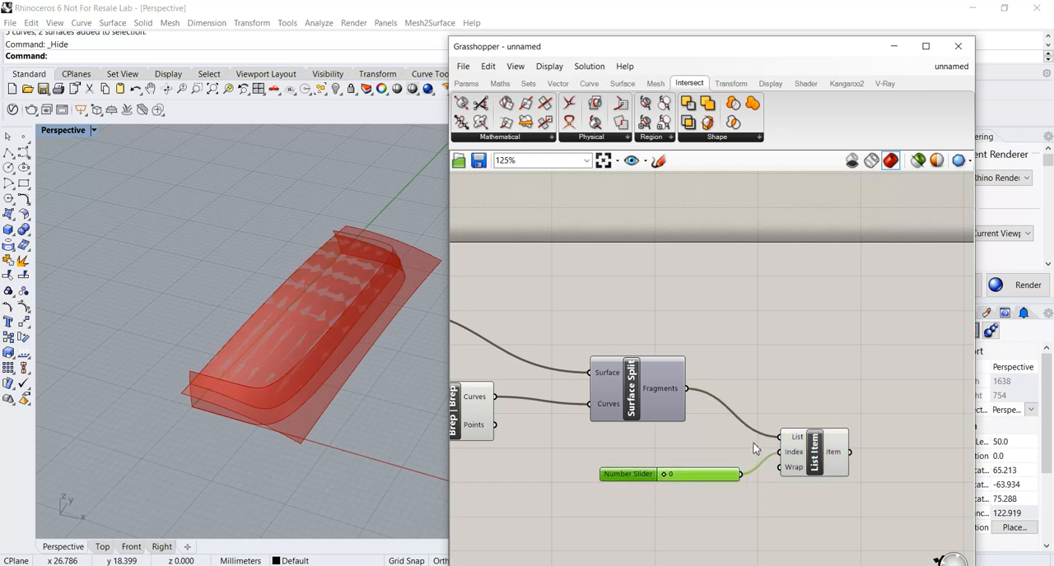
{"action": "left_click", "coordinate": [815, 454]}
{"action": "right_click_drag", "start_coordinate": [352, 350], "coordinate": [349, 326]}
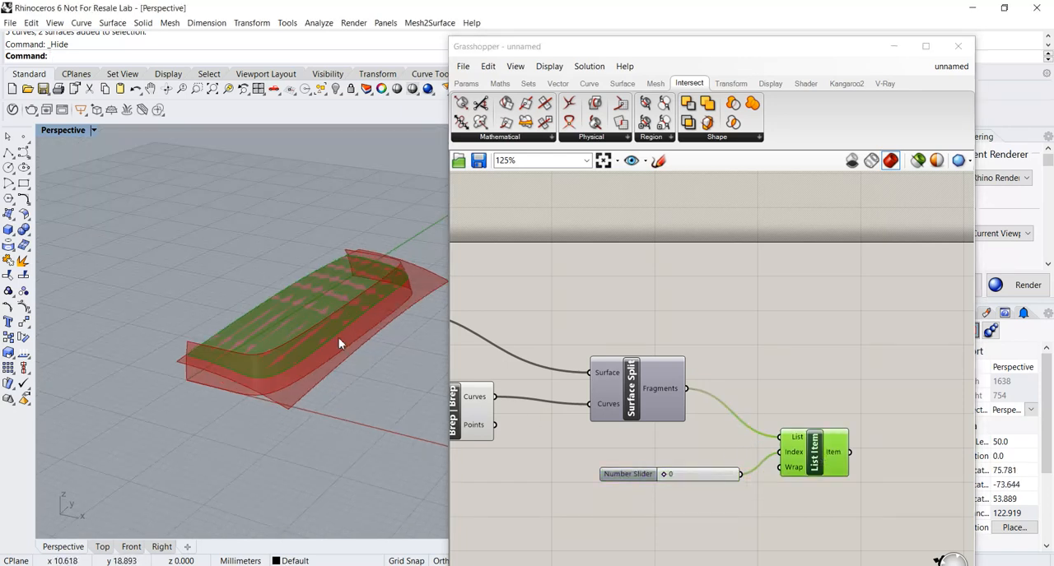
{"action": "scroll", "coordinate": [713, 376], "scroll_direction": "down", "scroll_amount": 3}
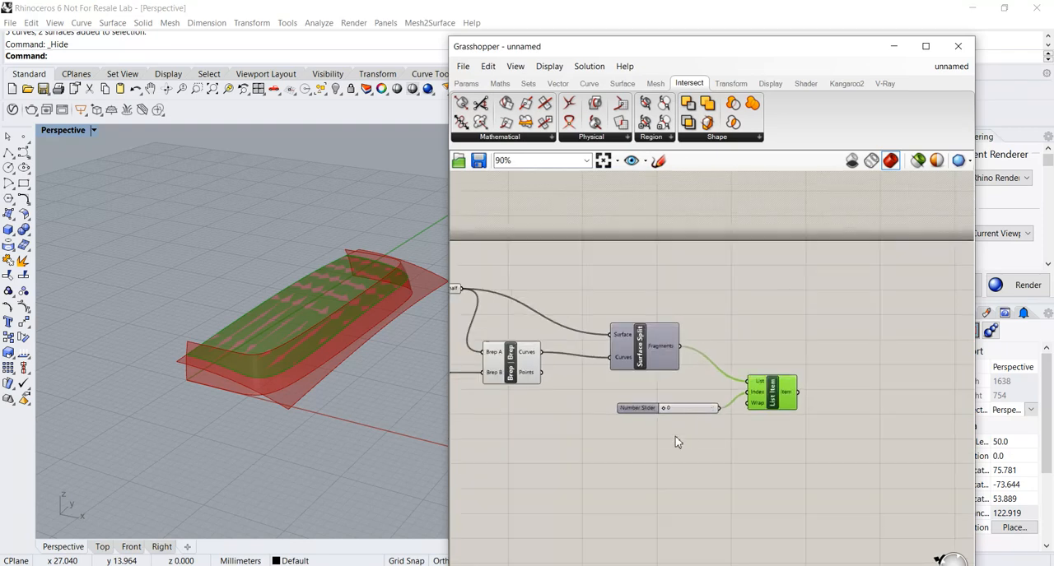
{"action": "right_click_drag", "start_coordinate": [235, 430], "coordinate": [211, 384]}
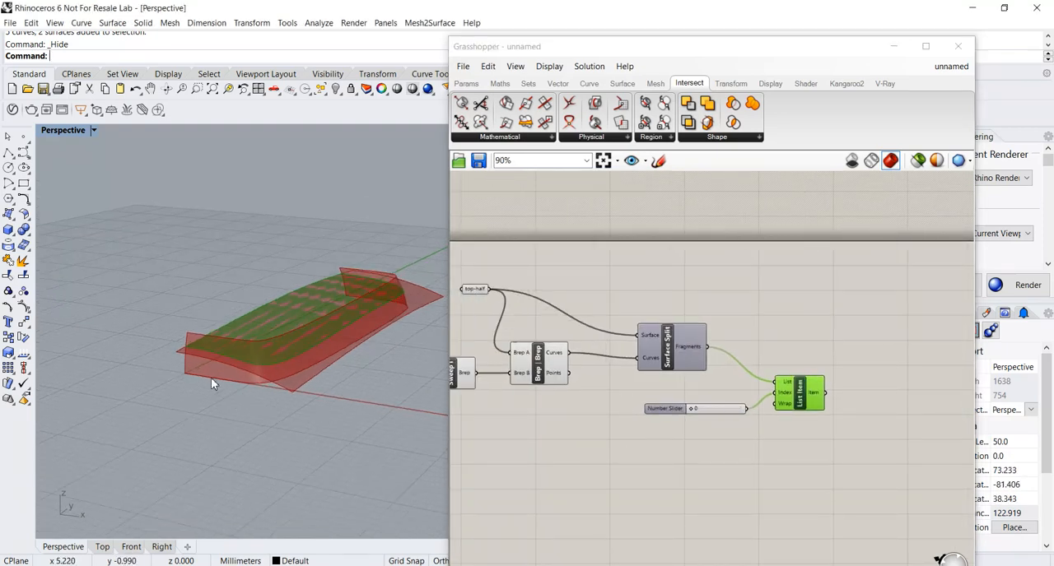
Duplicate the Surface Split, Number Slider and List Item group below the originals.
{"action": "scroll", "coordinate": [654, 418], "scroll_direction": "down", "scroll_amount": 1}
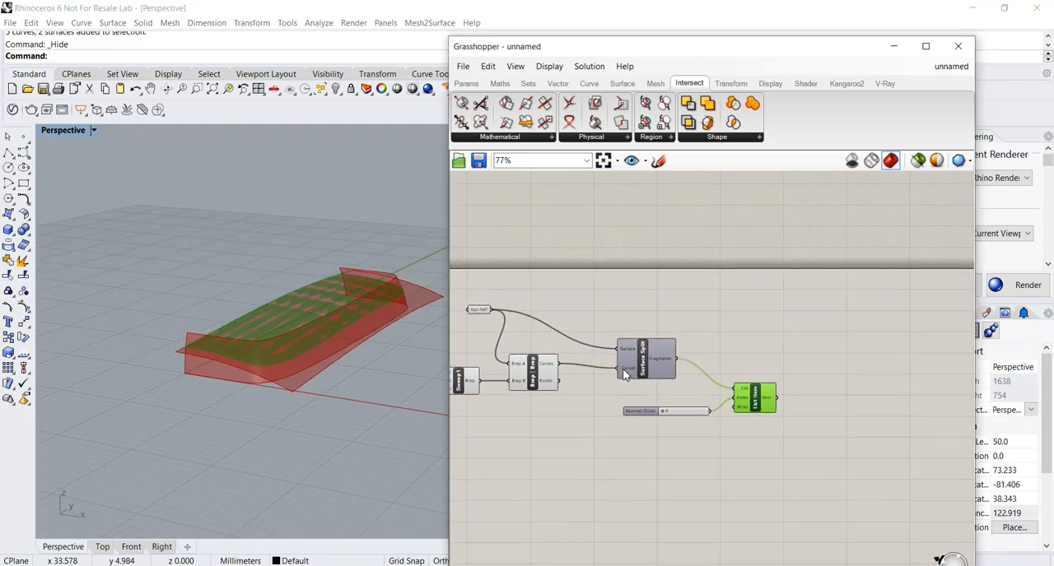
{"action": "left_click_drag", "start_coordinate": [599, 307], "coordinate": [773, 427]}
{"action": "right_click_drag", "start_coordinate": [762, 411], "coordinate": [757, 356]}
{"action": "left_click_drag", "start_coordinate": [757, 356], "coordinate": [761, 490]}
{"action": "right_click_drag", "start_coordinate": [775, 443], "coordinate": [842, 429]}
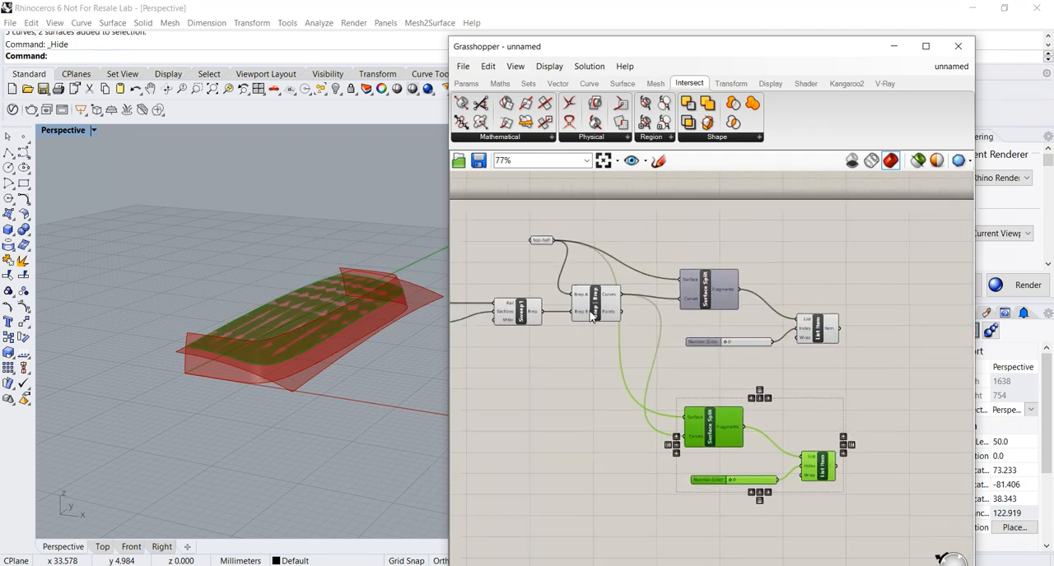
Connect Sweep1's Brep output to the duplicated Surface Split's Surface input and check the side fragment its List Item selects.
{"action": "left_click_drag", "start_coordinate": [518, 321], "coordinate": [502, 352]}
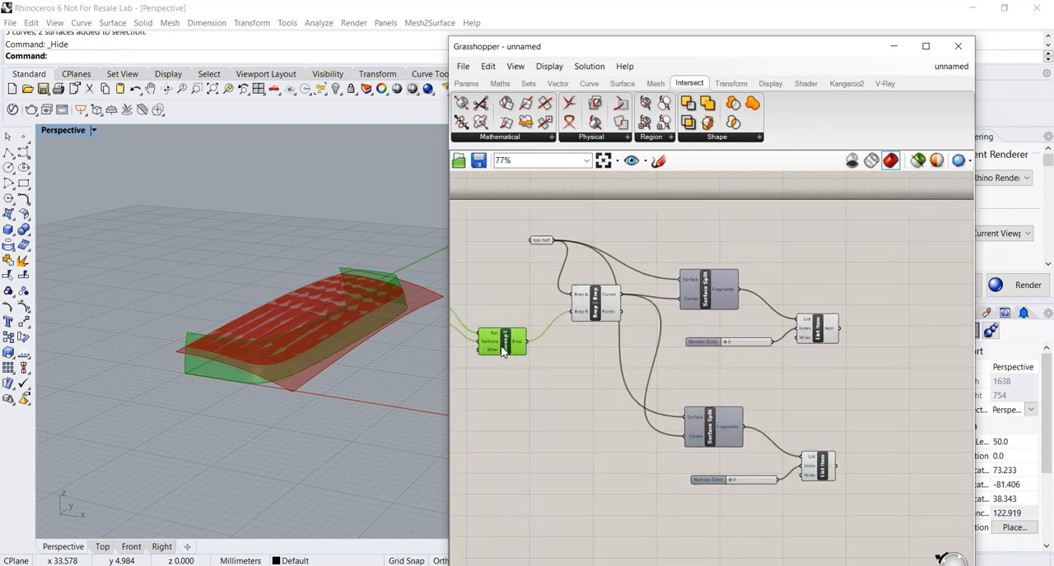
{"action": "left_click_drag", "start_coordinate": [706, 446], "coordinate": [714, 445]}
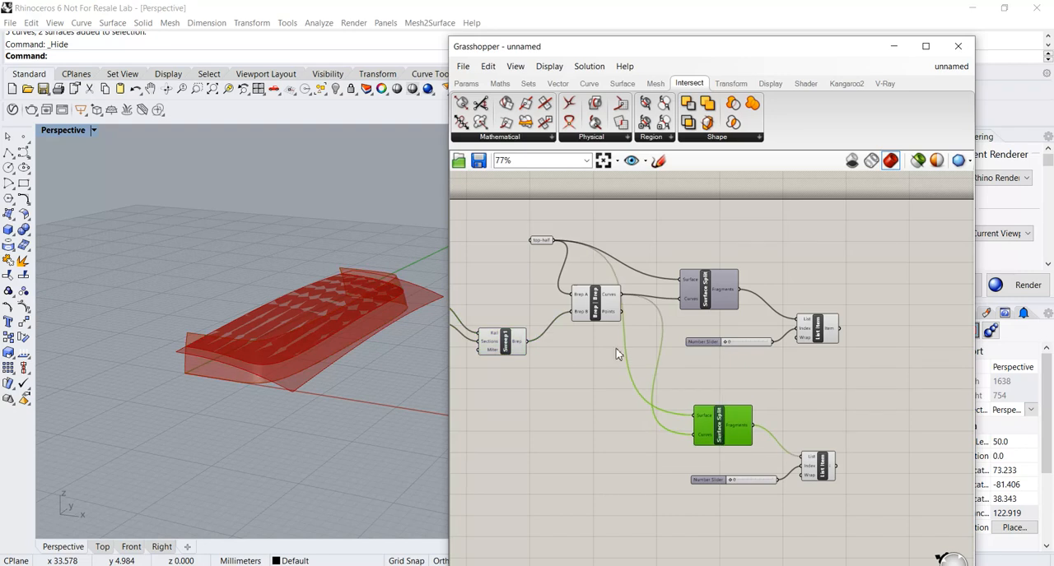
{"action": "scroll", "coordinate": [730, 439], "scroll_direction": "up", "scroll_amount": 3}
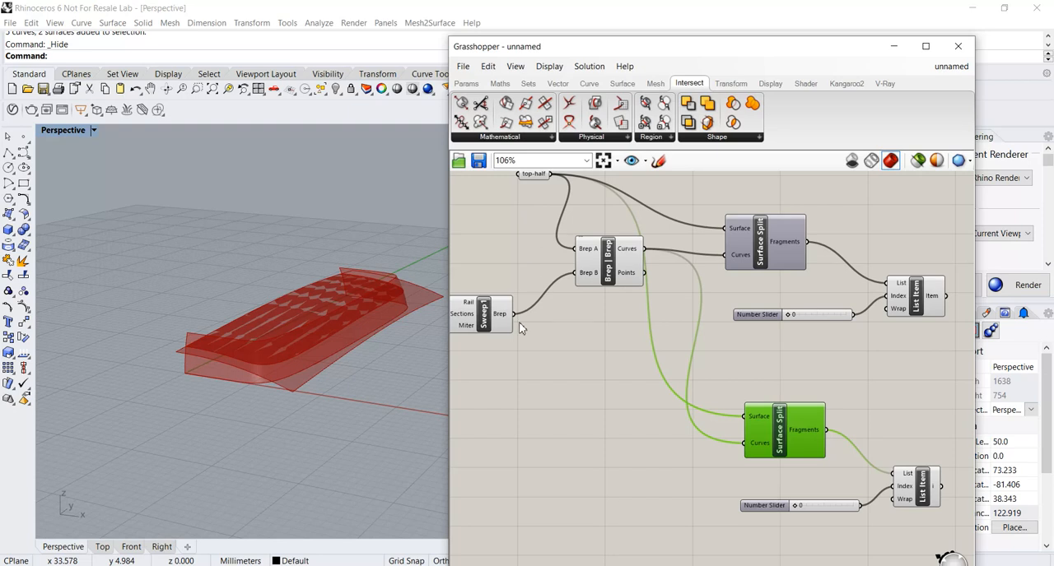
{"action": "left_click_drag", "start_coordinate": [515, 317], "coordinate": [745, 416]}
{"action": "right_click_drag", "start_coordinate": [362, 396], "coordinate": [321, 406]}
{"action": "right_click_drag", "start_coordinate": [906, 488], "coordinate": [808, 425]}
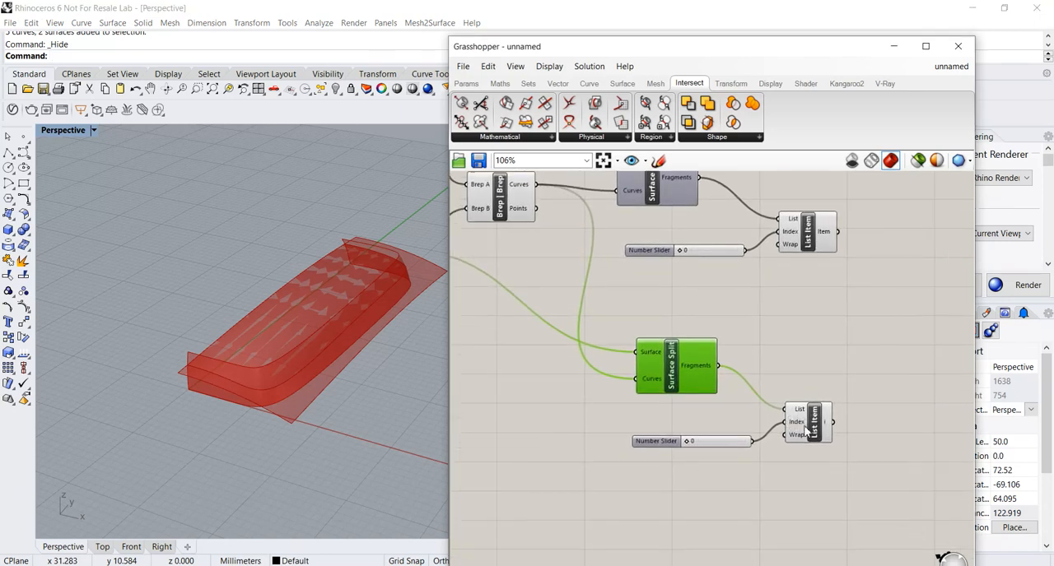
{"action": "left_click", "coordinate": [809, 428]}
{"action": "scroll", "coordinate": [708, 474], "scroll_direction": "up", "scroll_amount": 2}
{"action": "mouse_move", "coordinate": [682, 436]}
{"action": "left_mouse_down"}
{"action": "mouse_move", "coordinate": [765, 437]}
{"action": "mouse_move", "coordinate": [683, 437]}
{"action": "left_mouse_up"}
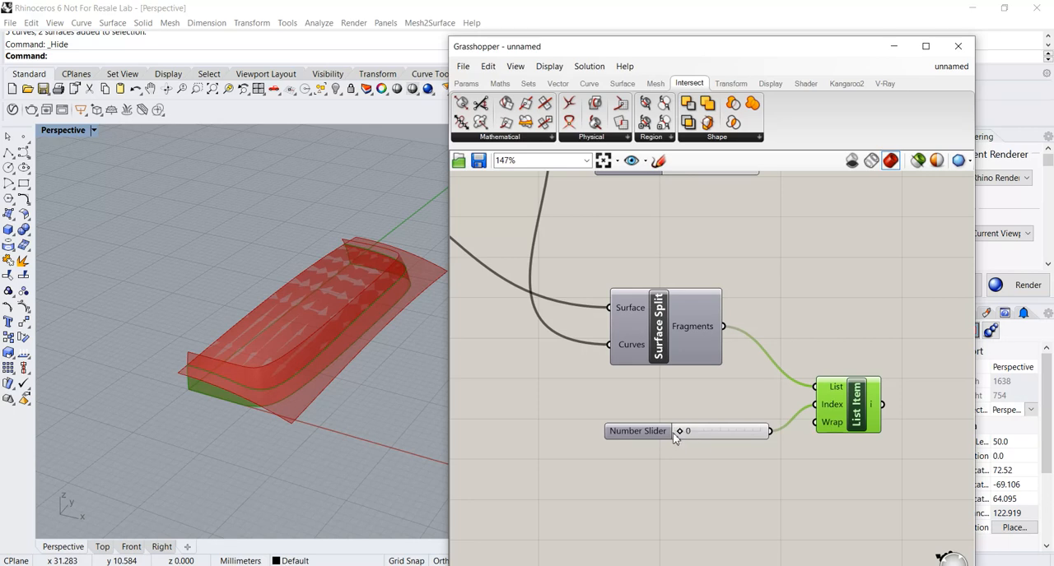
{"action": "scroll", "coordinate": [851, 412], "scroll_direction": "down", "scroll_amount": 4}
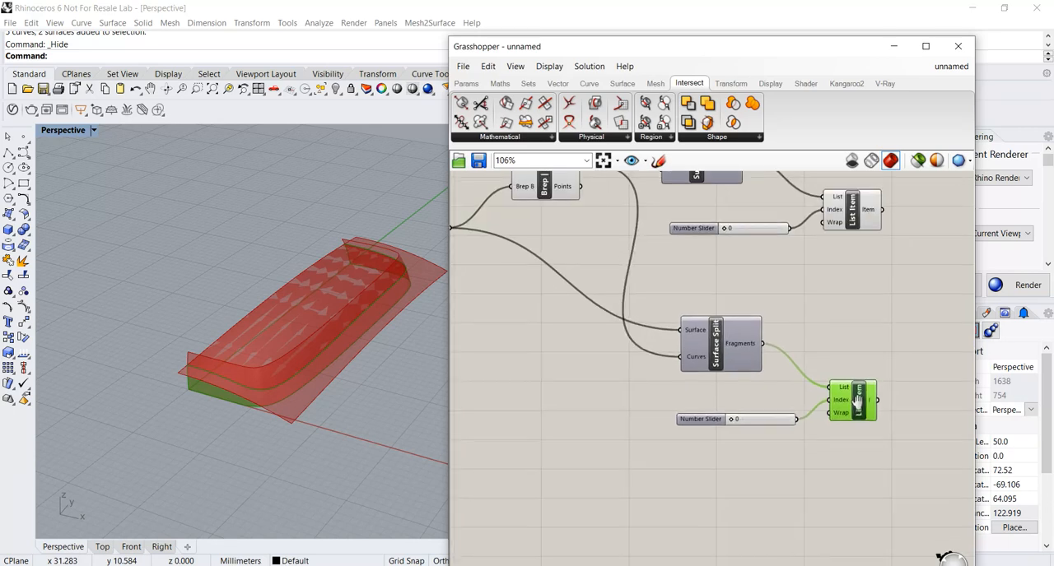
Stack the two List Item components close together, clear of the splits and sliders.
{"action": "right_click_drag", "start_coordinate": [878, 386], "coordinate": [774, 387]}
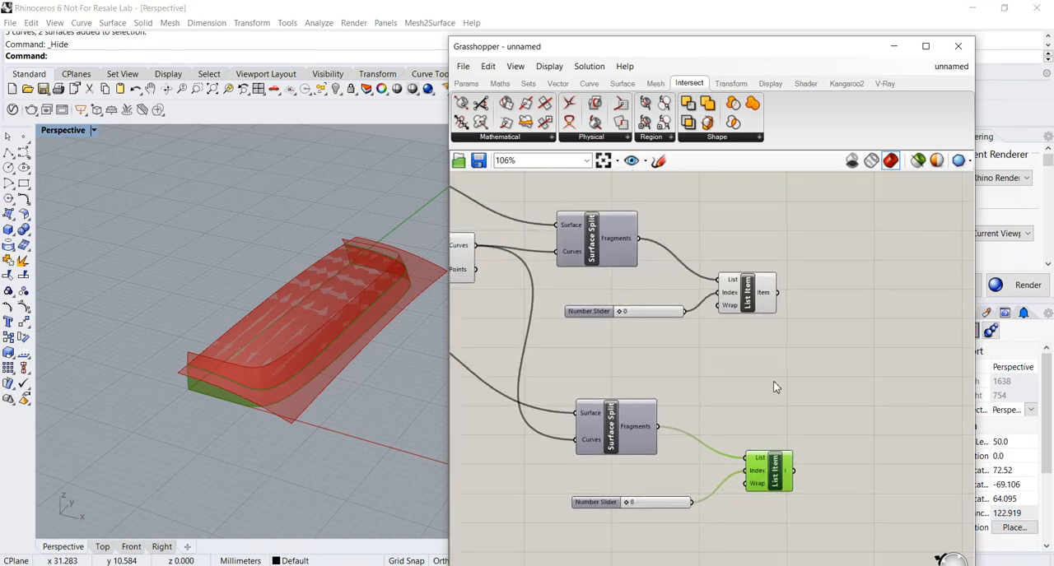
{"action": "left_click_drag", "start_coordinate": [762, 307], "coordinate": [797, 367]}
{"action": "left_click_drag", "start_coordinate": [769, 476], "coordinate": [798, 419]}
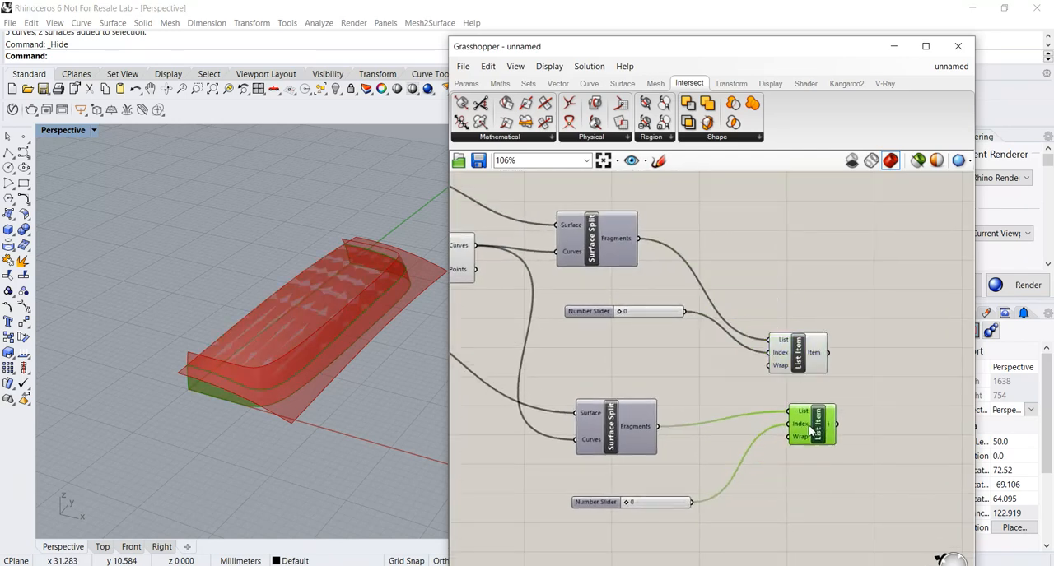
{"action": "left_click_drag", "start_coordinate": [794, 365], "coordinate": [811, 365]}
{"action": "left_click", "coordinate": [805, 422]}
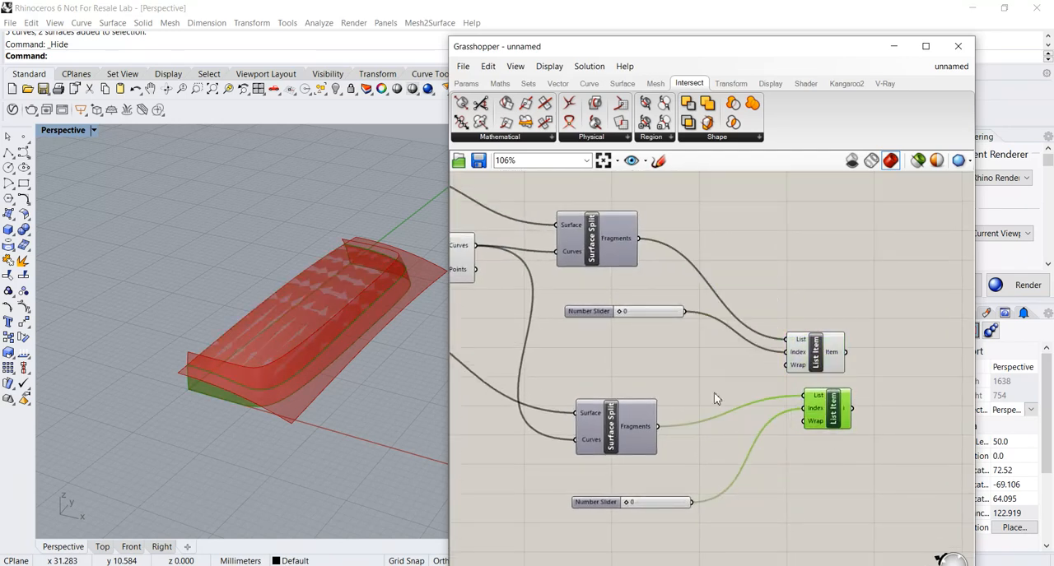
Turn off the preview of every component except the two List Items.
{"action": "scroll", "coordinate": [717, 400], "scroll_direction": "down", "scroll_amount": 5}
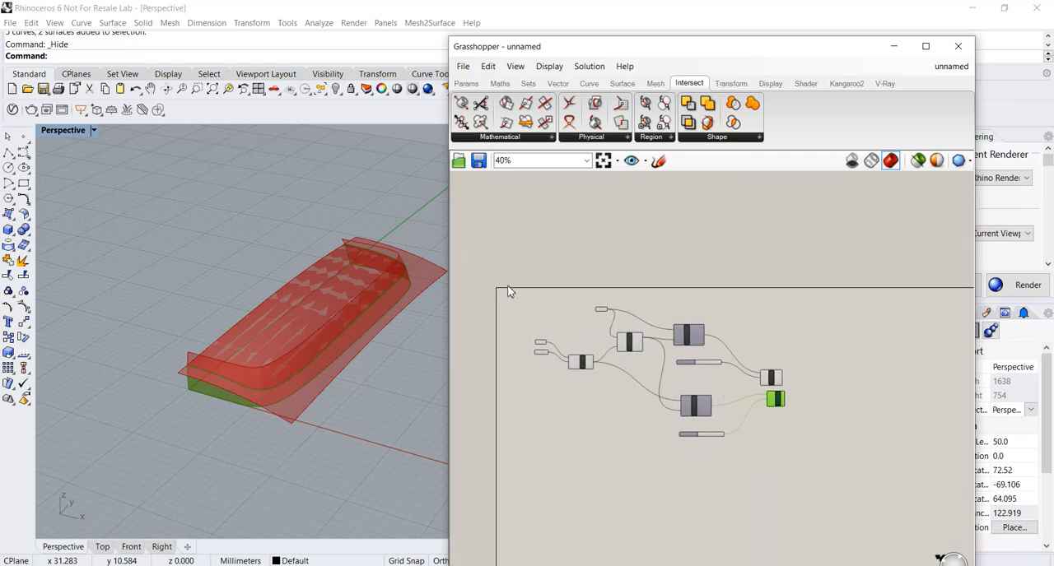
{"action": "left_click_drag", "start_coordinate": [507, 279], "coordinate": [749, 473]}
{"action": "right_click", "coordinate": [679, 319]}
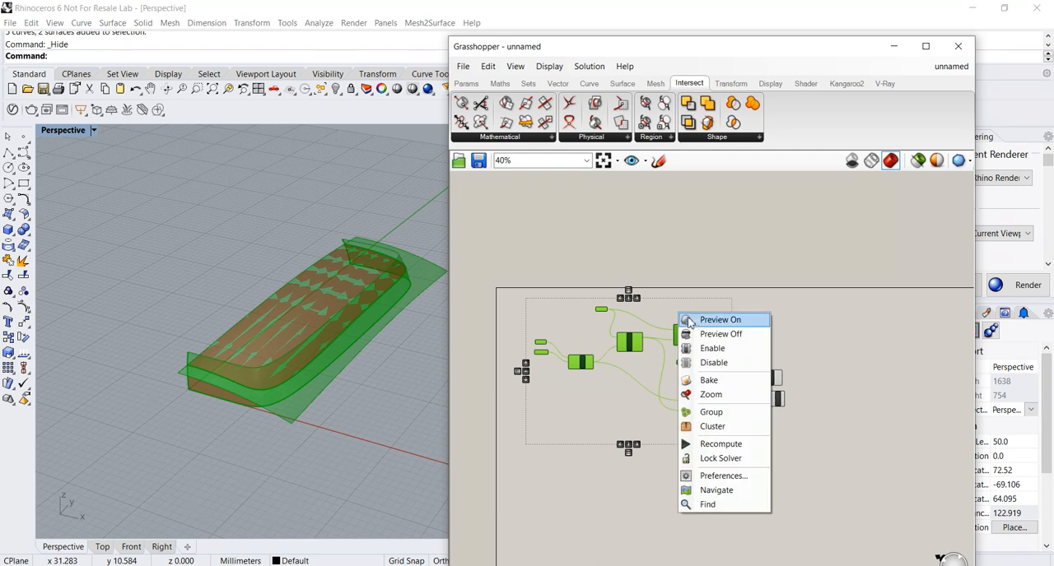
{"action": "left_click", "coordinate": [702, 336]}
Examine the trimmed top and side surfaces from several angles, highlighting each List Item's output.
{"action": "right_click_drag", "start_coordinate": [405, 415], "coordinate": [373, 383]}
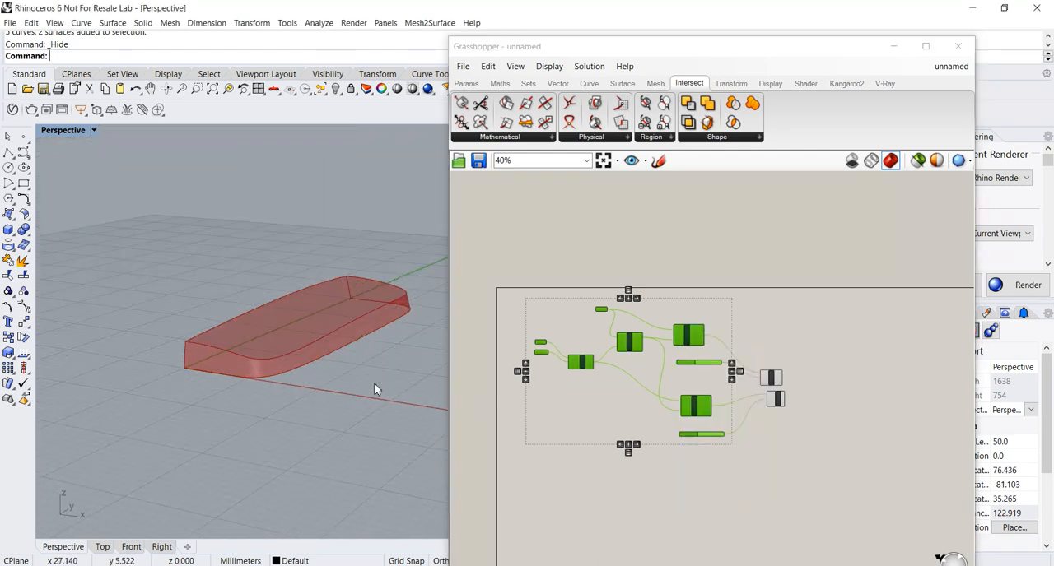
{"action": "scroll", "coordinate": [295, 377], "scroll_direction": "up", "scroll_amount": 6}
{"action": "scroll", "coordinate": [285, 365], "scroll_direction": "up", "scroll_amount": 4}
{"action": "right_click_drag", "start_coordinate": [285, 366], "coordinate": [306, 387]}
{"action": "scroll", "coordinate": [326, 373], "scroll_direction": "down", "scroll_amount": 4}
{"action": "scroll", "coordinate": [802, 399], "scroll_direction": "up", "scroll_amount": 5}
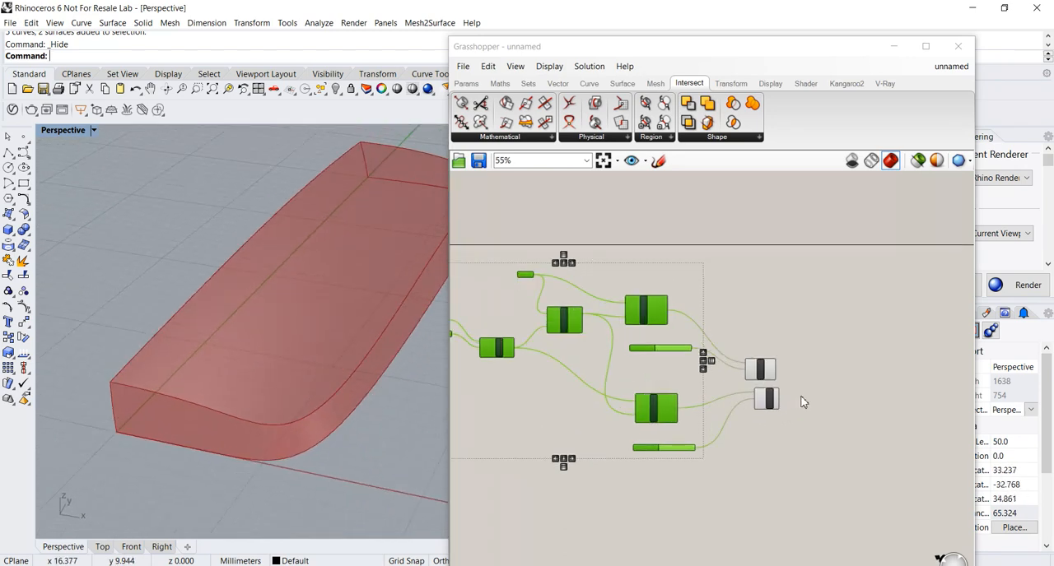
{"action": "left_click", "coordinate": [715, 371]}
{"action": "left_click_drag", "start_coordinate": [715, 371], "coordinate": [726, 371]}
{"action": "left_click_drag", "start_coordinate": [710, 422], "coordinate": [724, 422]}
{"action": "right_click_drag", "start_coordinate": [414, 409], "coordinate": [346, 384]}
{"action": "scroll", "coordinate": [305, 346], "scroll_direction": "down", "scroll_amount": 3}
{"action": "left_click_drag", "start_coordinate": [710, 372], "coordinate": [721, 372]}
{"action": "left_click", "coordinate": [725, 411]}
{"action": "right_click_drag", "start_coordinate": [725, 411], "coordinate": [647, 413]}
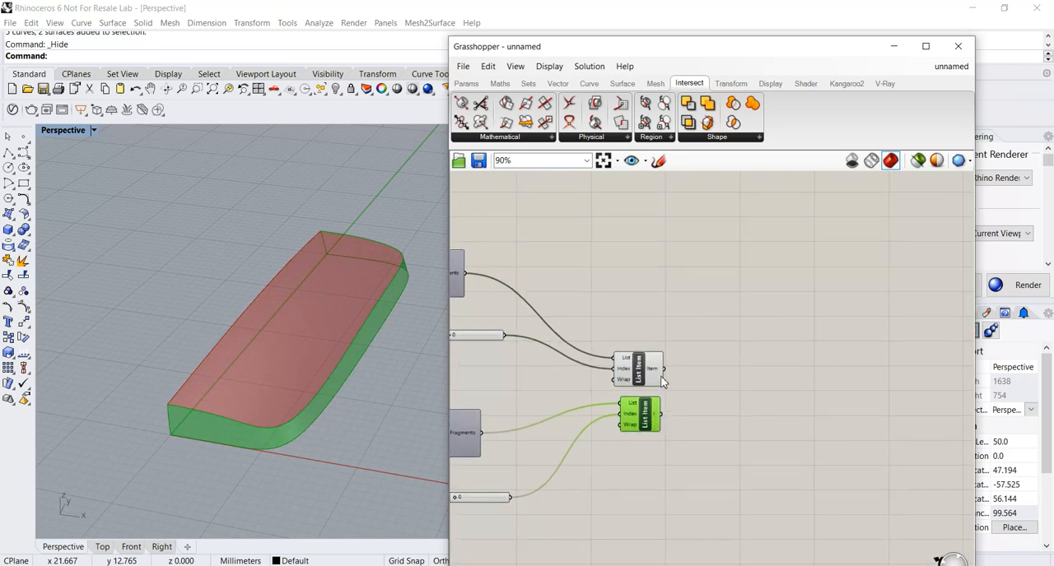
Add a Brep Join component after the two List Items.
{"action": "double_click", "coordinate": [715, 341]}
{"action": "type", "text": "brep"}
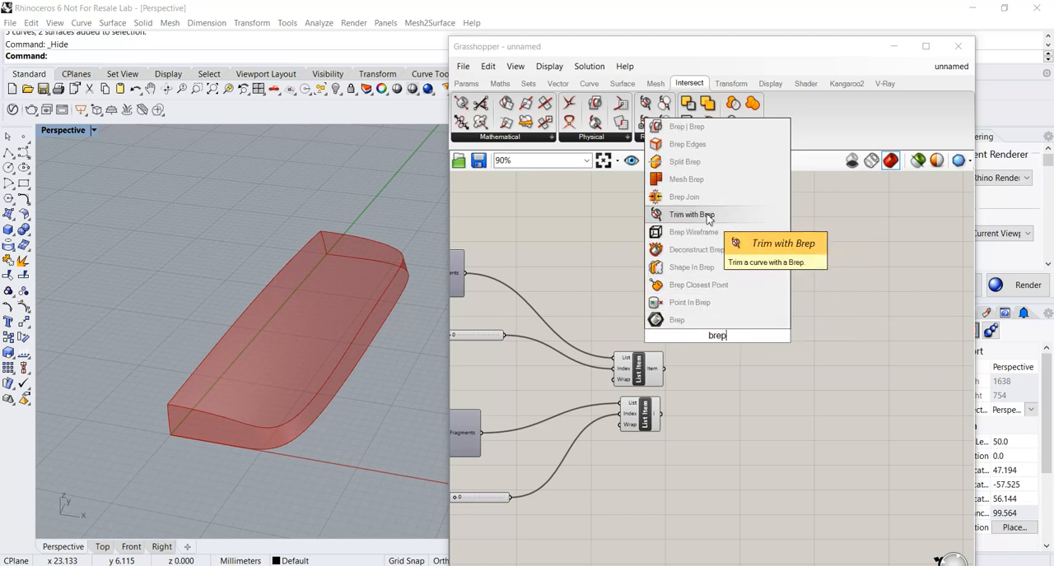
{"action": "left_click", "coordinate": [687, 197]}
{"action": "left_click_drag", "start_coordinate": [719, 333], "coordinate": [749, 384]}
{"action": "scroll", "coordinate": [715, 403], "scroll_direction": "up", "scroll_amount": 2}
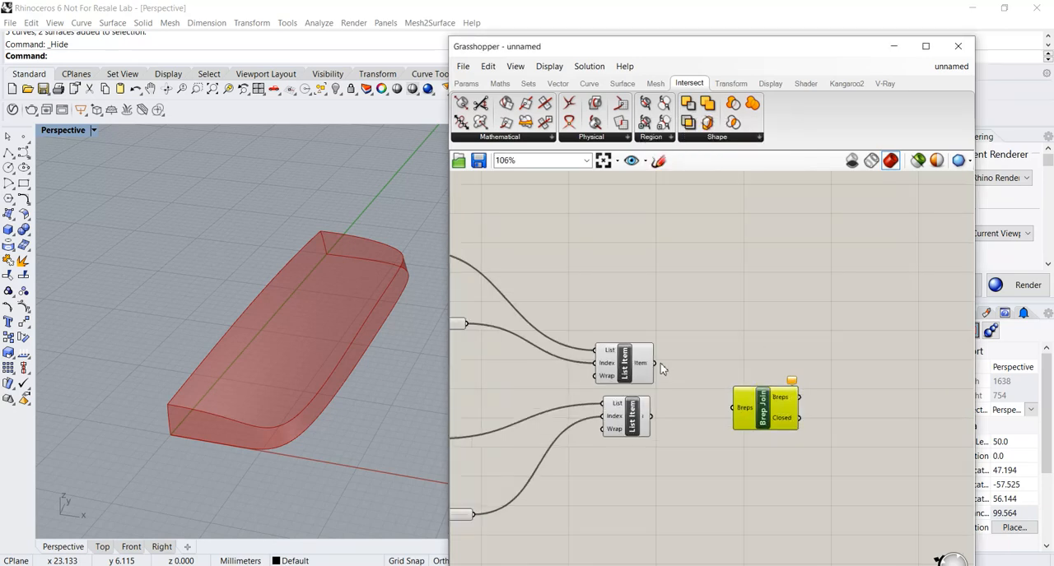
Feed the outputs of both List Item components into the Breps input of Brep Join.
{"action": "left_click_drag", "start_coordinate": [683, 380], "coordinate": [732, 408]}
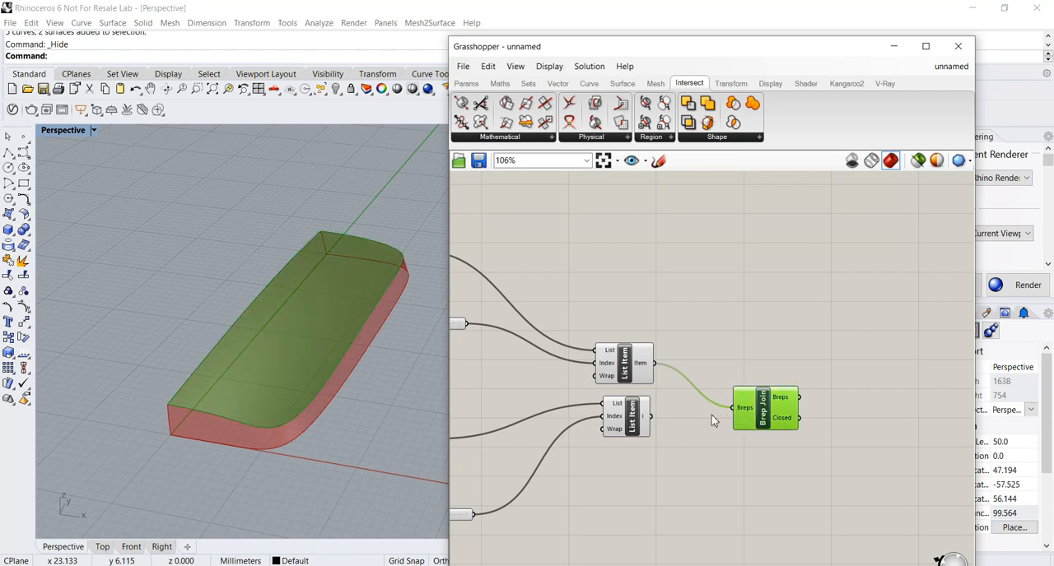
{"action": "left_click_drag", "start_coordinate": [650, 416], "coordinate": [733, 408]}
{"action": "scroll", "coordinate": [749, 400], "scroll_direction": "up", "scroll_amount": 2}
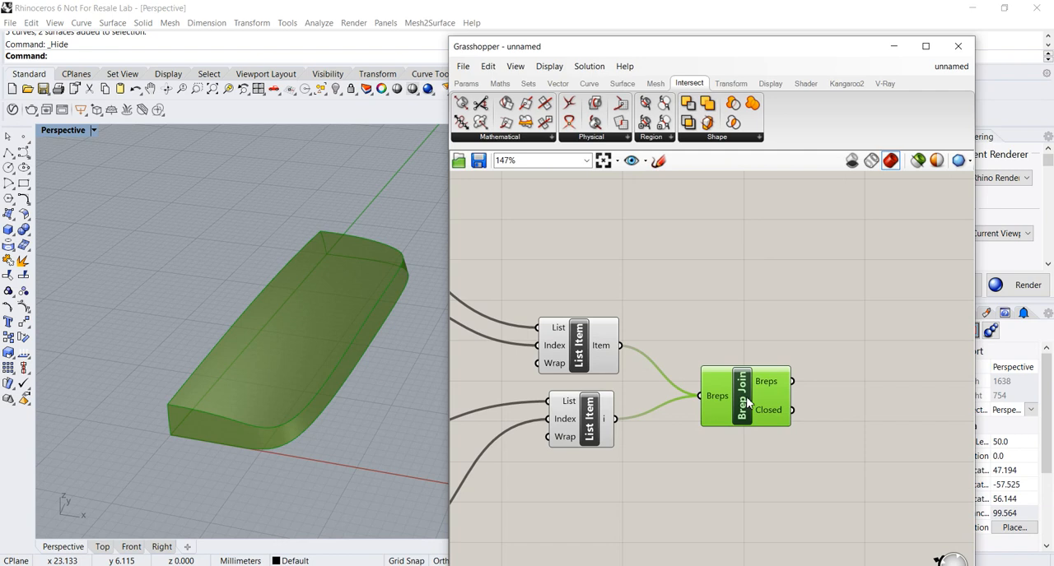
{"action": "scroll", "coordinate": [738, 387], "scroll_direction": "down", "scroll_amount": 3}
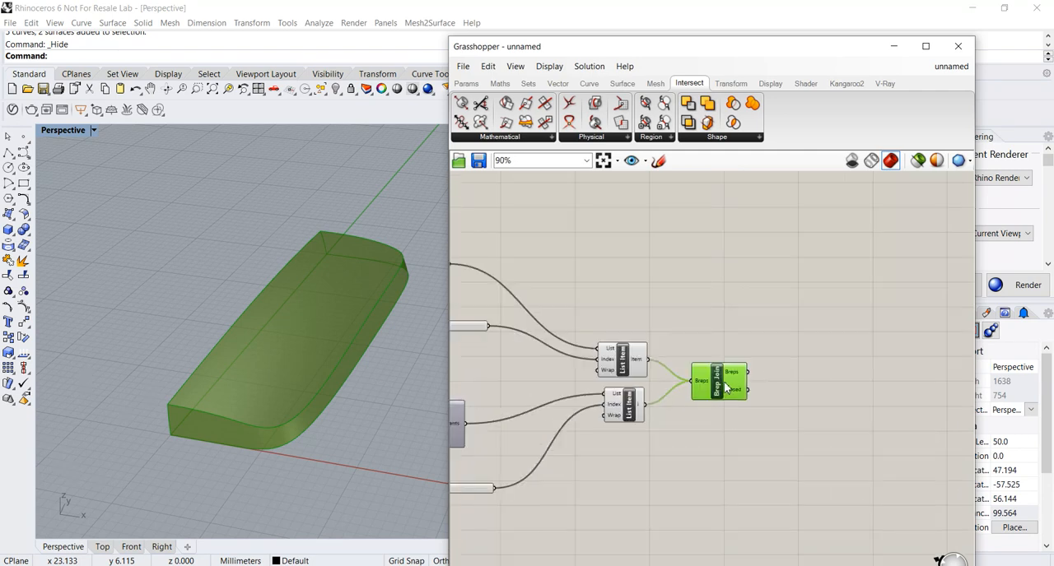
{"action": "scroll", "coordinate": [709, 392], "scroll_direction": "up", "scroll_amount": 2}
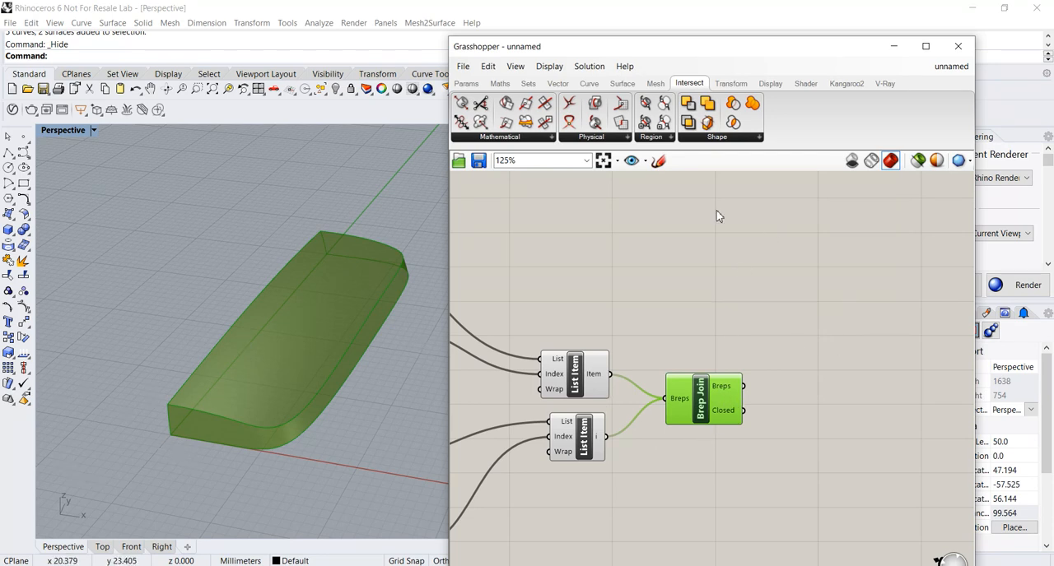
Add a Mirror component from the Euclidean transforms and place it after Brep Join.
{"action": "left_click", "coordinate": [729, 84]}
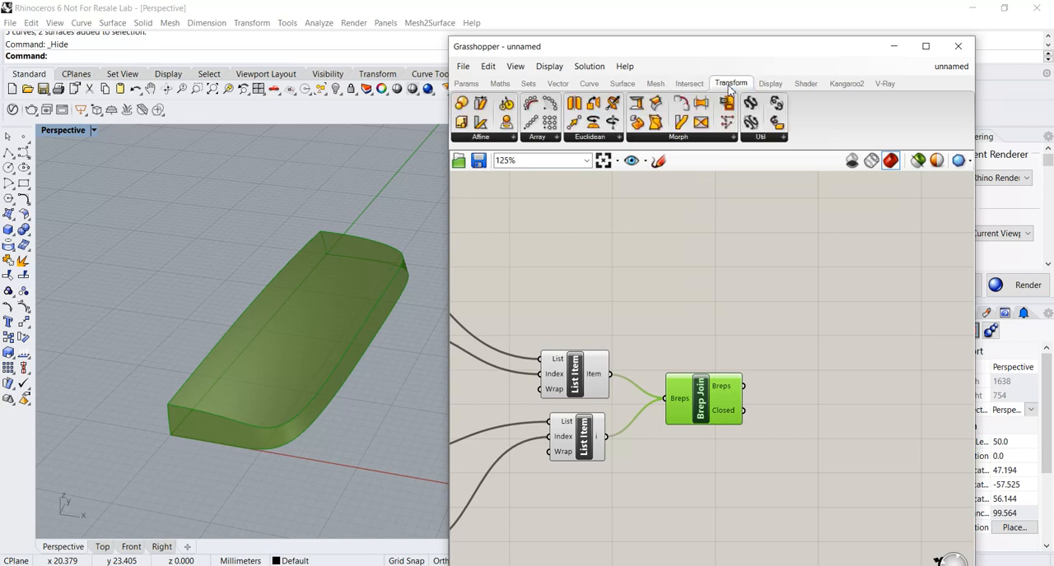
{"action": "left_click", "coordinate": [585, 138]}
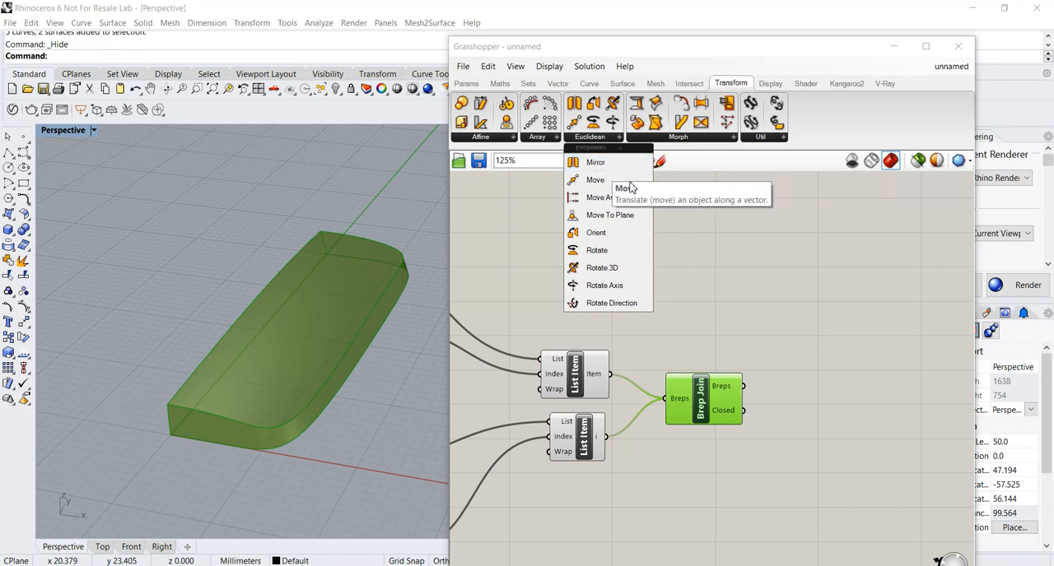
{"action": "left_click_drag", "start_coordinate": [594, 162], "coordinate": [856, 366]}
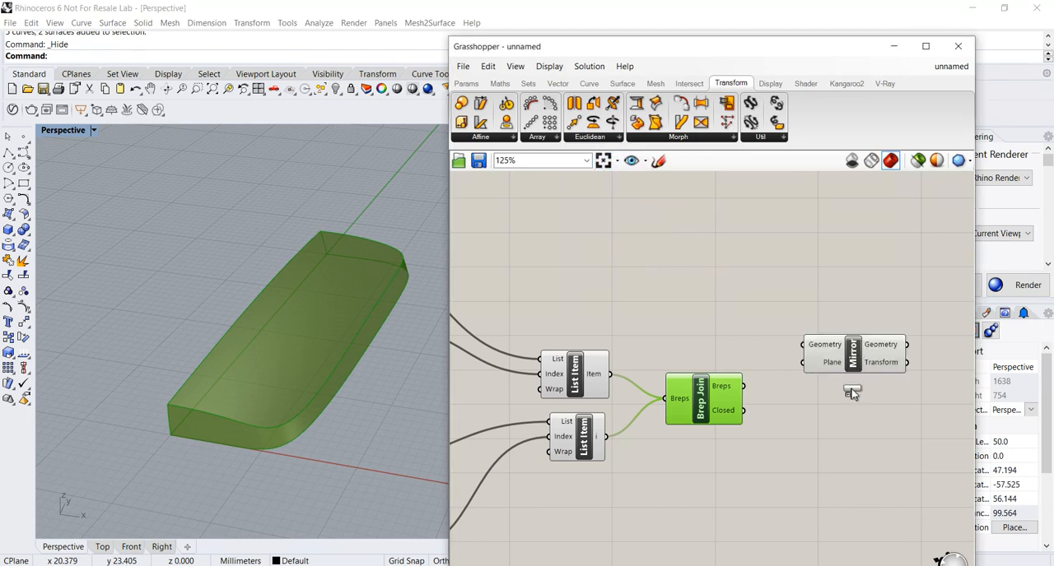
{"action": "right_click_drag", "start_coordinate": [837, 319], "coordinate": [834, 350]}
{"action": "left_click_drag", "start_coordinate": [846, 387], "coordinate": [853, 420]}
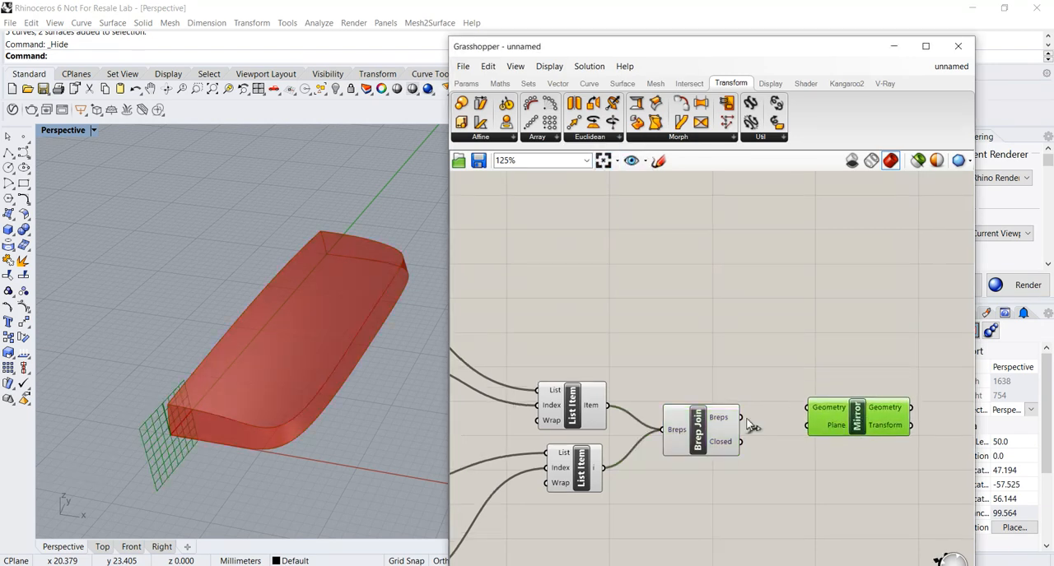
Connect Brep Join's Breps output to Mirror's Geometry input and inspect the mirrored half.
{"action": "left_click_drag", "start_coordinate": [762, 421], "coordinate": [807, 407]}
{"action": "right_click_drag", "start_coordinate": [345, 370], "coordinate": [271, 395]}
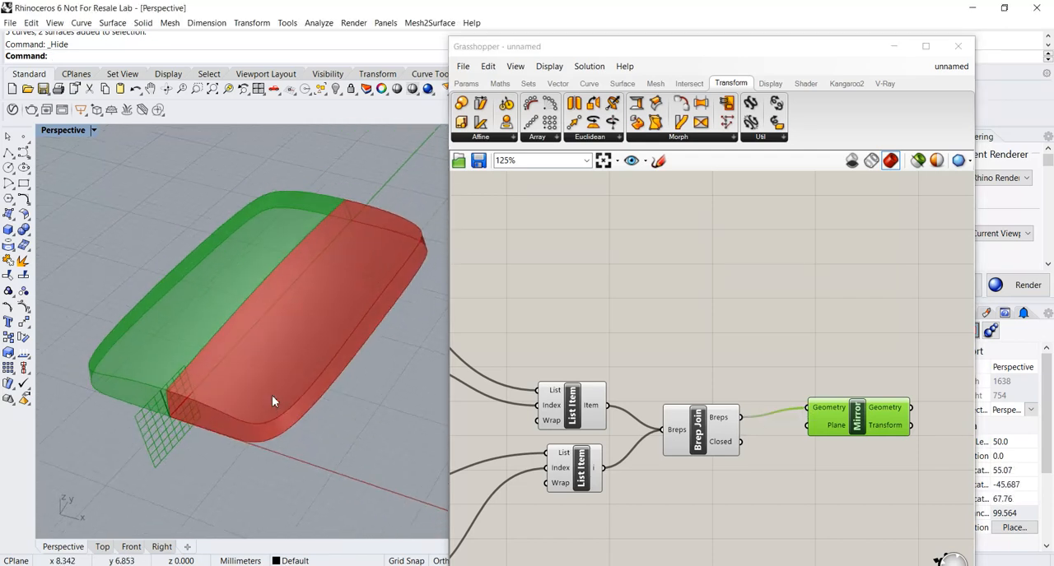
{"action": "left_click_drag", "start_coordinate": [849, 421], "coordinate": [855, 428]}
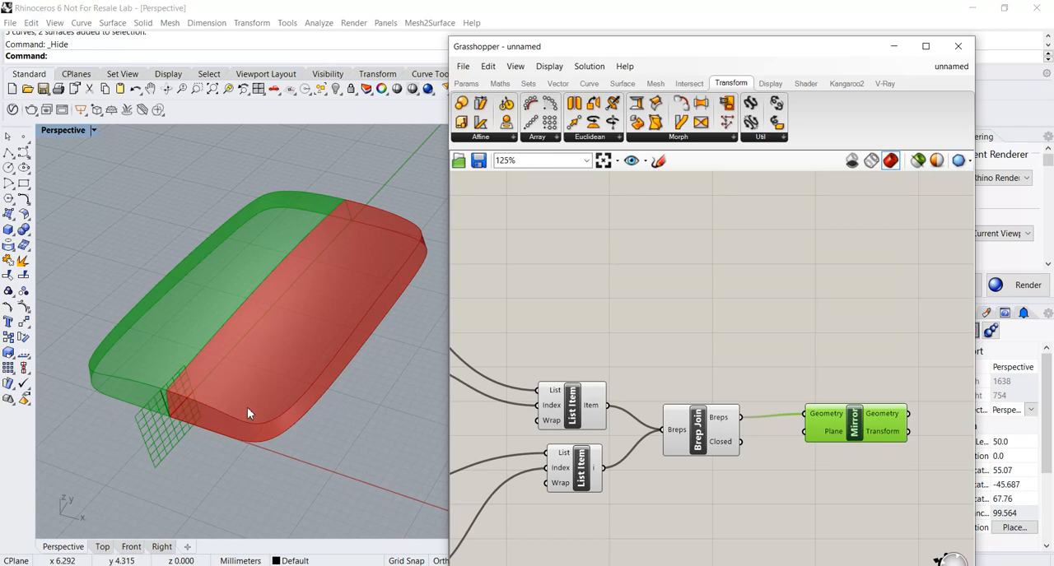
{"action": "right_click_drag", "start_coordinate": [247, 414], "coordinate": [260, 407]}
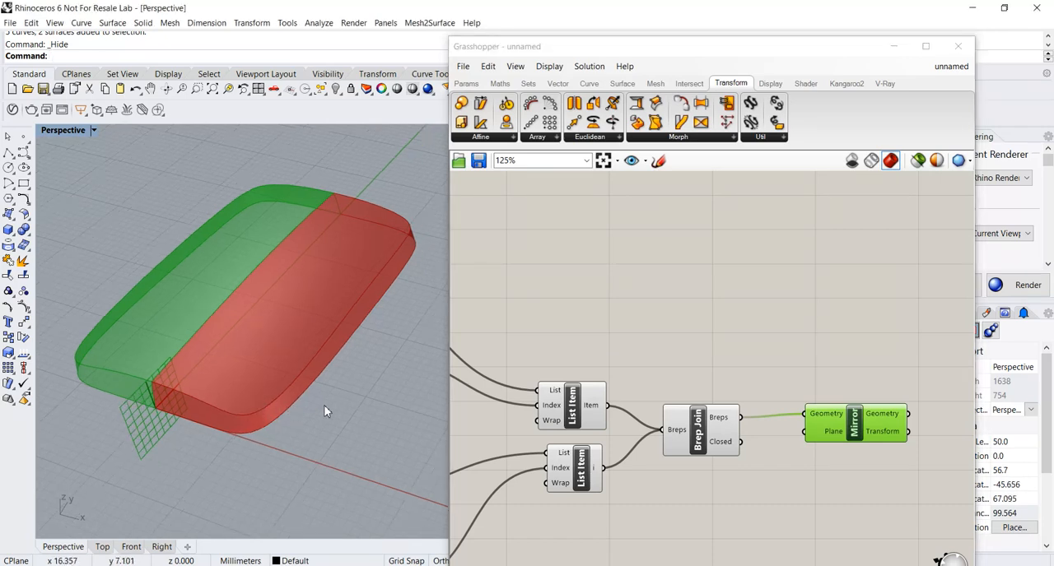
{"action": "right_click_drag", "start_coordinate": [334, 409], "coordinate": [343, 394]}
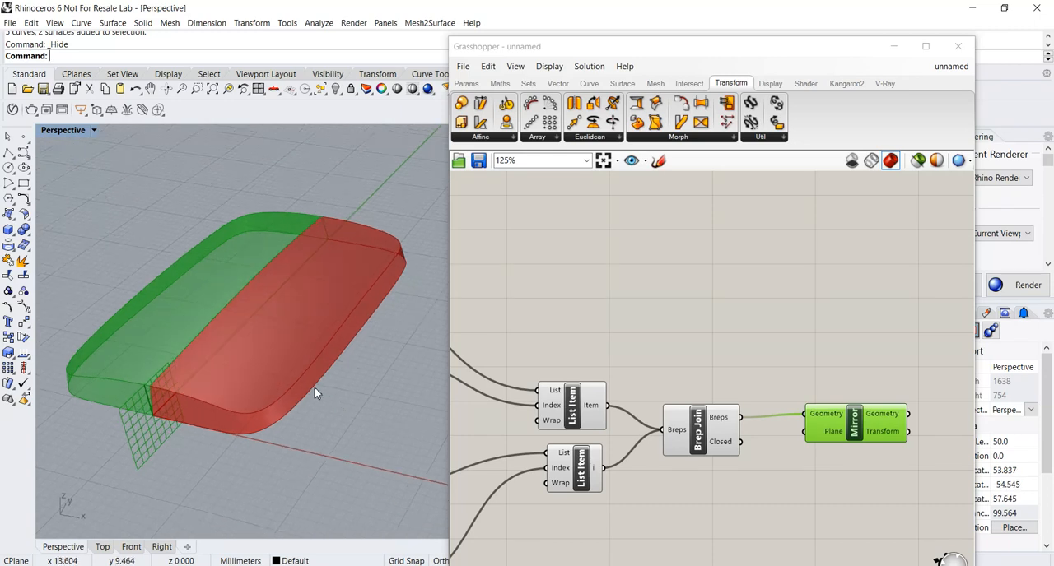
Show all hidden Rhino objects, then hide the reference surface covering the original, unmirrored half.
{"action": "left_click", "coordinate": [334, 90]}
{"action": "right_click_drag", "start_coordinate": [355, 290], "coordinate": [341, 366]}
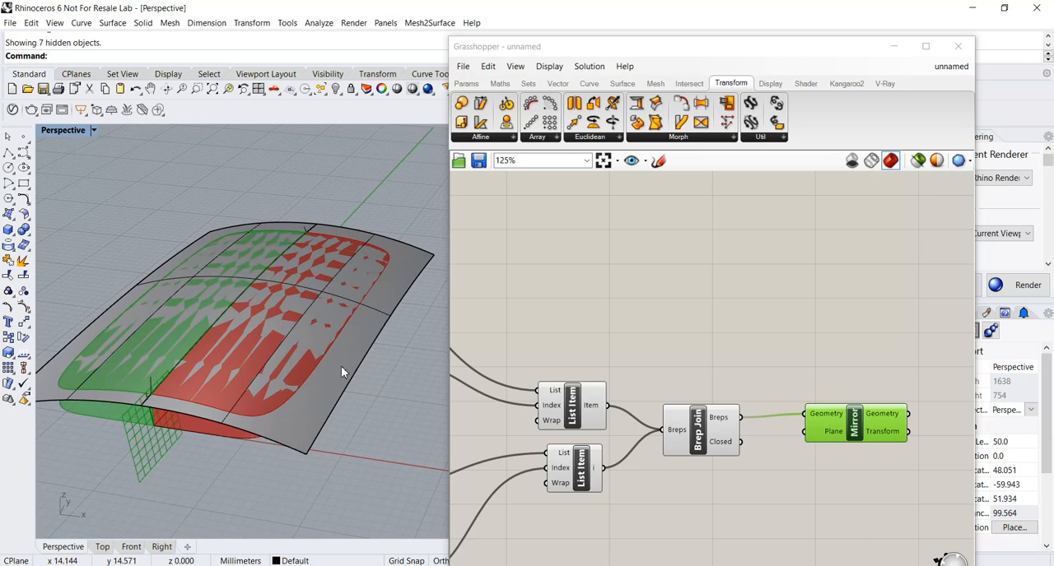
{"action": "left_click", "coordinate": [341, 366]}
{"action": "left_click", "coordinate": [336, 90]}
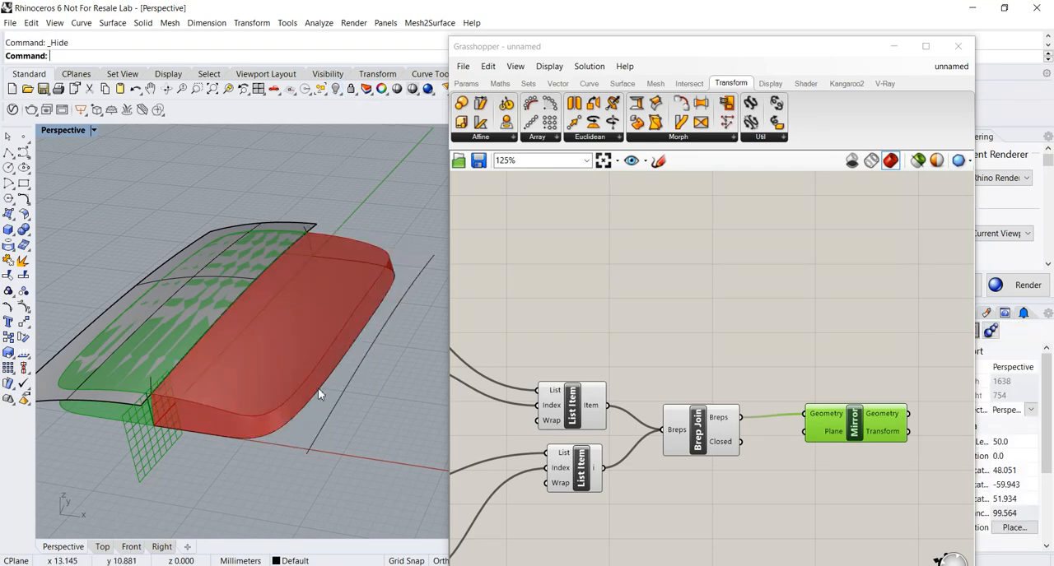
Move one control point midway along the long side of the outline curve inward along X.
{"action": "left_click", "coordinate": [320, 399]}
{"action": "left_click", "coordinate": [329, 378]}
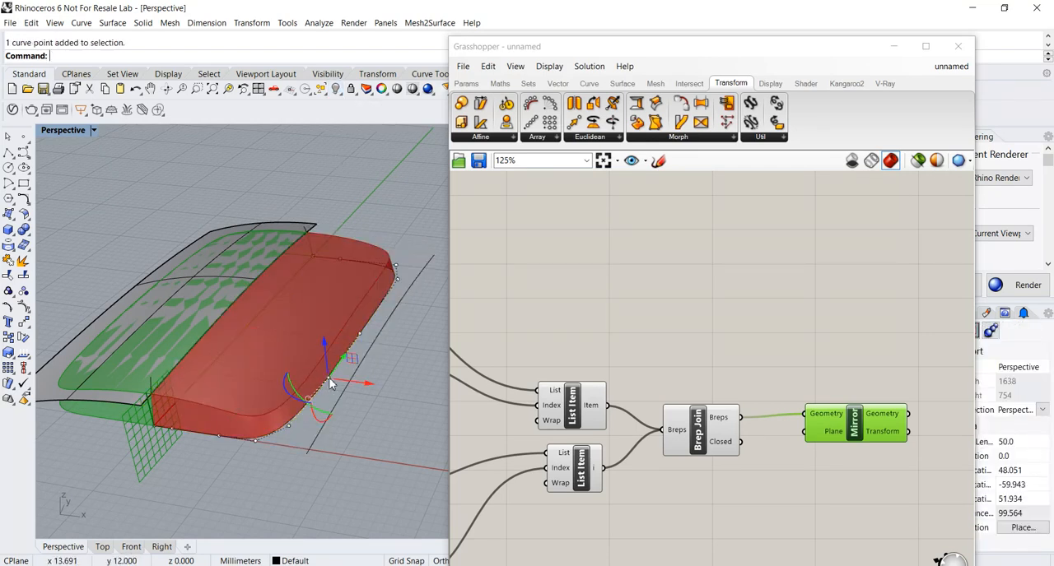
{"action": "left_click_drag", "start_coordinate": [364, 382], "coordinate": [339, 385]}
{"action": "right_click_drag", "start_coordinate": [339, 401], "coordinate": [354, 354]}
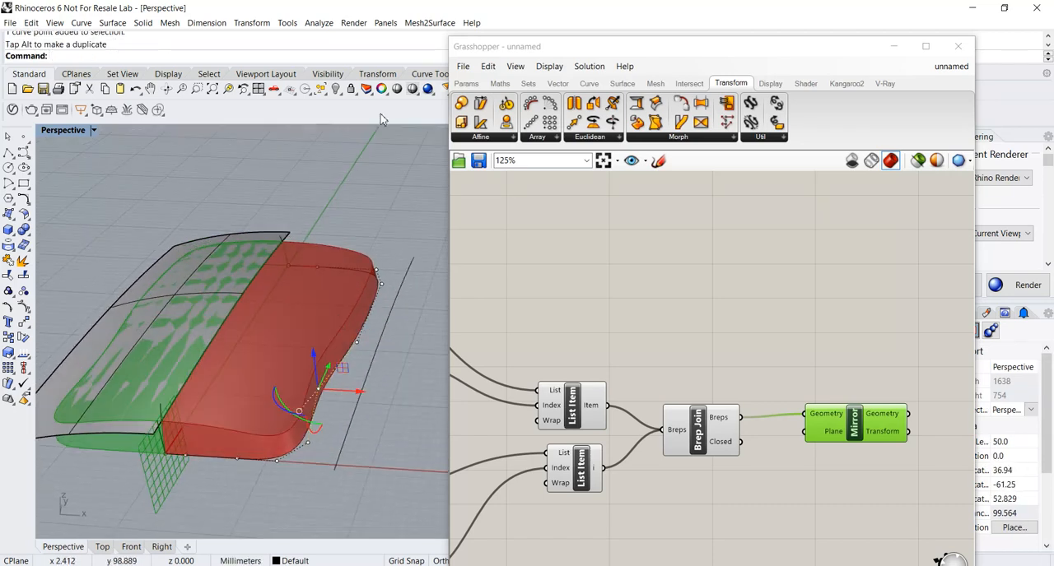
Select the remaining reference surface by object type and hide it.
{"action": "left_click", "coordinate": [326, 94]}
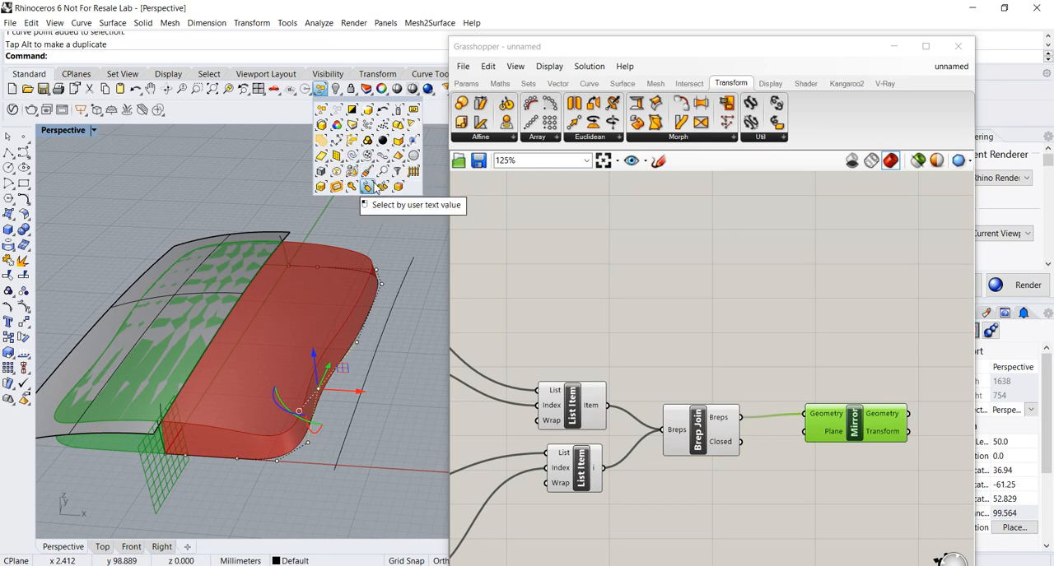
{"action": "left_click", "coordinate": [321, 155]}
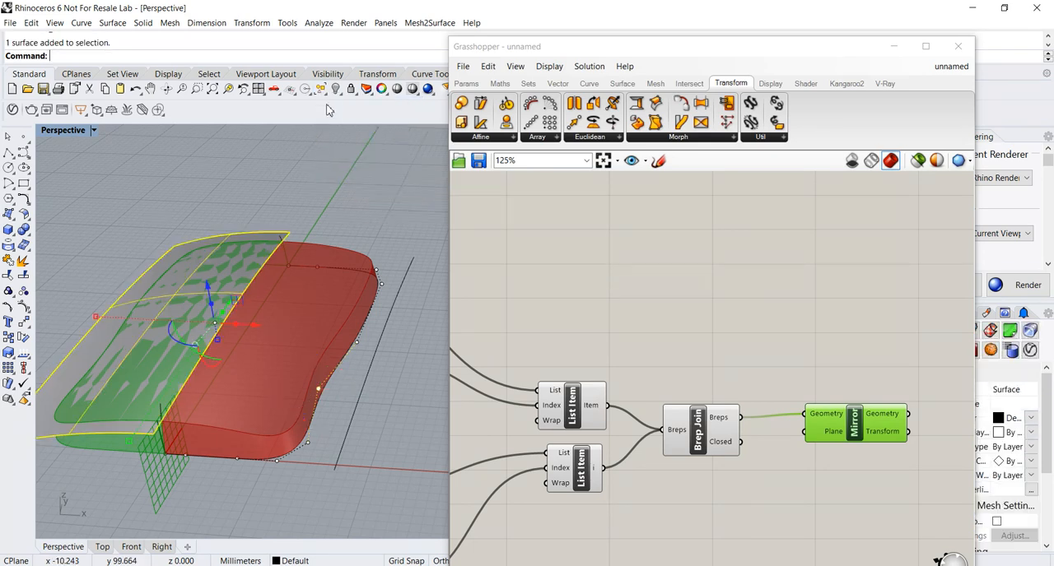
{"action": "left_click", "coordinate": [335, 89]}
{"action": "right_click_drag", "start_coordinate": [288, 306], "coordinate": [284, 321]}
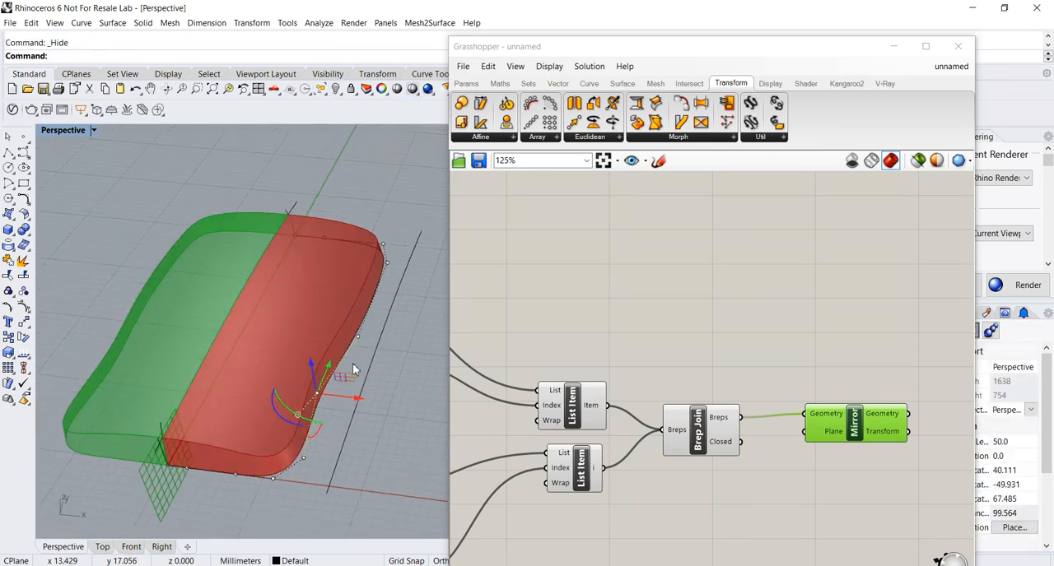
Move the neighbouring control point on the outline curve's long side inward along X.
{"action": "right_click_drag", "start_coordinate": [339, 416], "coordinate": [383, 376]}
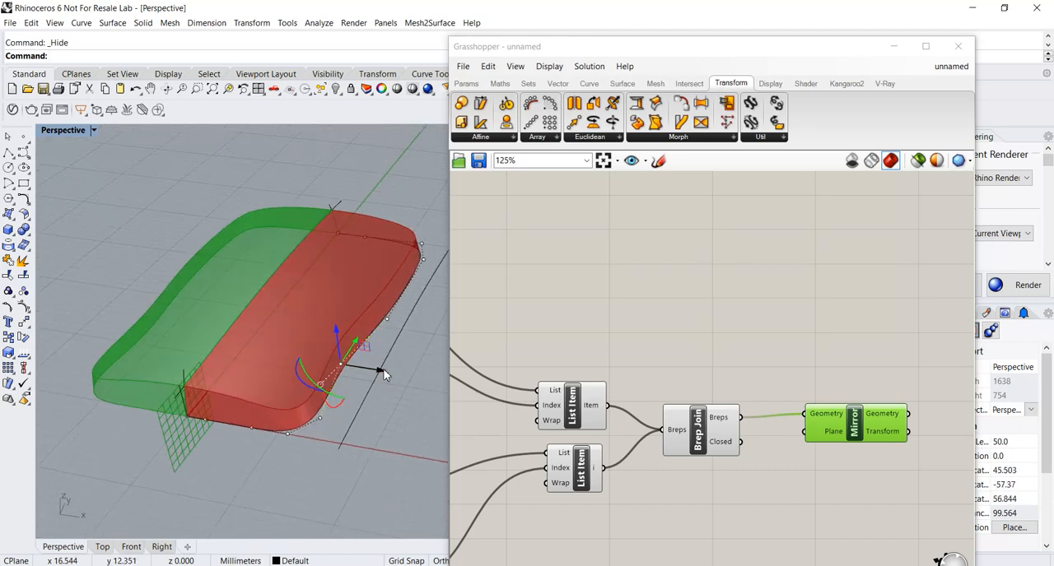
{"action": "left_click", "coordinate": [388, 320]}
{"action": "left_click_drag", "start_coordinate": [413, 322], "coordinate": [396, 321]}
{"action": "mouse_move", "coordinate": [344, 376]}
{"action": "right_mouse_down"}
{"action": "mouse_move", "coordinate": [346, 402]}
{"action": "mouse_move", "coordinate": [398, 366]}
{"action": "mouse_move", "coordinate": [346, 376]}
{"action": "right_mouse_up"}
{"action": "scroll", "coordinate": [335, 376], "scroll_direction": "down", "scroll_amount": 4}
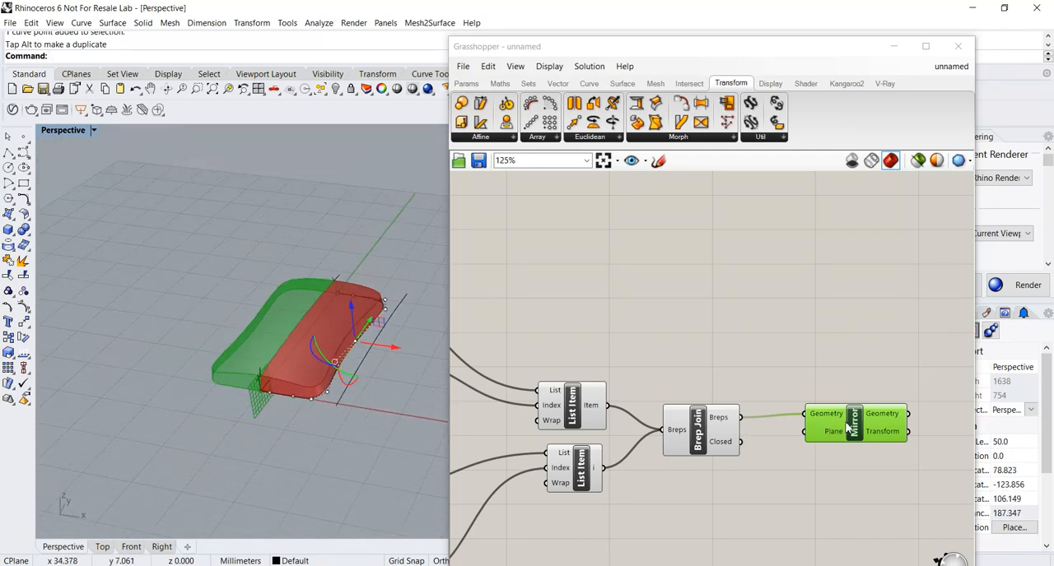
Move the Mirror component closer to Brep Join and make free canvas space after it.
{"action": "left_click_drag", "start_coordinate": [848, 424], "coordinate": [820, 424]}
{"action": "left_click_drag", "start_coordinate": [717, 424], "coordinate": [732, 424]}
{"action": "left_click_drag", "start_coordinate": [810, 428], "coordinate": [799, 428]}
{"action": "right_click_drag", "start_coordinate": [792, 430], "coordinate": [660, 348]}
{"action": "left_click_drag", "start_coordinate": [680, 347], "coordinate": [693, 347]}
Inspect the form's upper edge up close and add a Fillet Edge component after Mirror.
{"action": "right_click_drag", "start_coordinate": [297, 355], "coordinate": [284, 381], "text": "shift"}
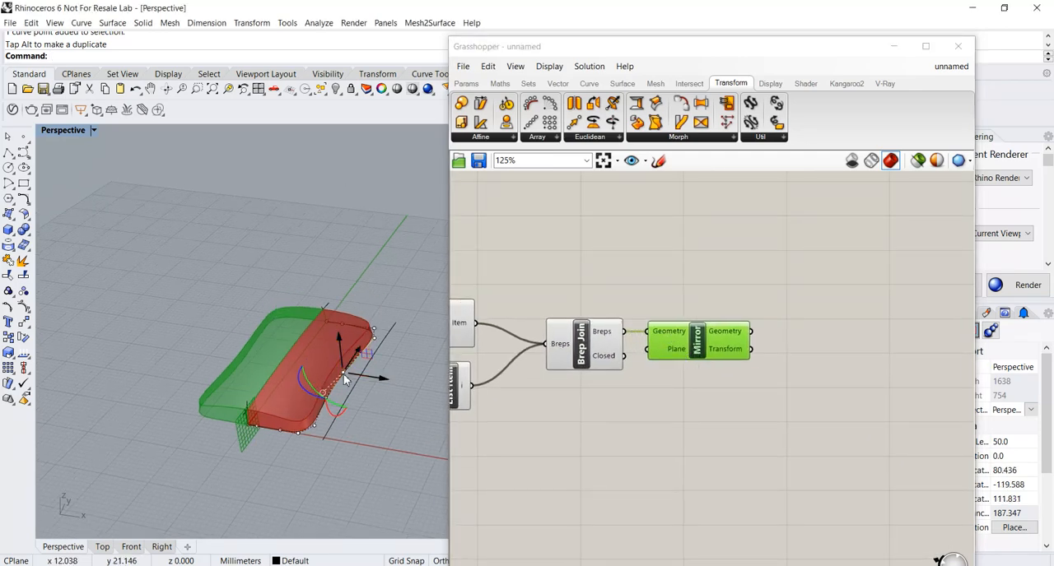
{"action": "scroll", "coordinate": [343, 374], "scroll_direction": "up", "scroll_amount": 3}
{"action": "mouse_move", "coordinate": [356, 390]}
{"action": "right_mouse_down", "text": "shift"}
{"action": "mouse_move", "coordinate": [362, 404]}
{"action": "mouse_move", "coordinate": [377, 405]}
{"action": "mouse_move", "coordinate": [370, 383]}
{"action": "right_mouse_up", "text": "shift"}
{"action": "scroll", "coordinate": [234, 437], "scroll_direction": "up", "scroll_amount": 2}
{"action": "right_click_drag", "start_coordinate": [233, 436], "coordinate": [208, 395]}
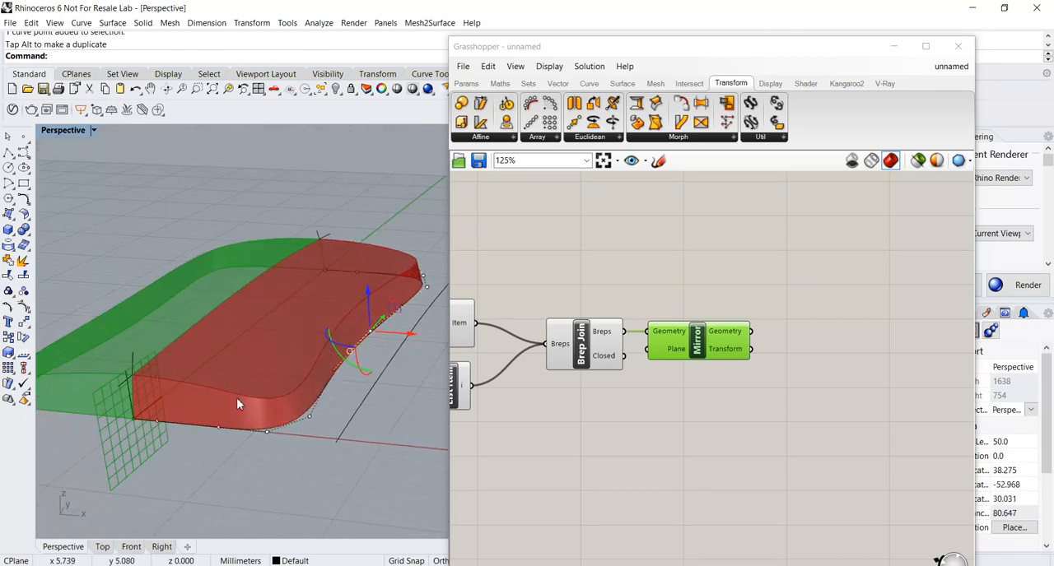
{"action": "left_click", "coordinate": [761, 274]}
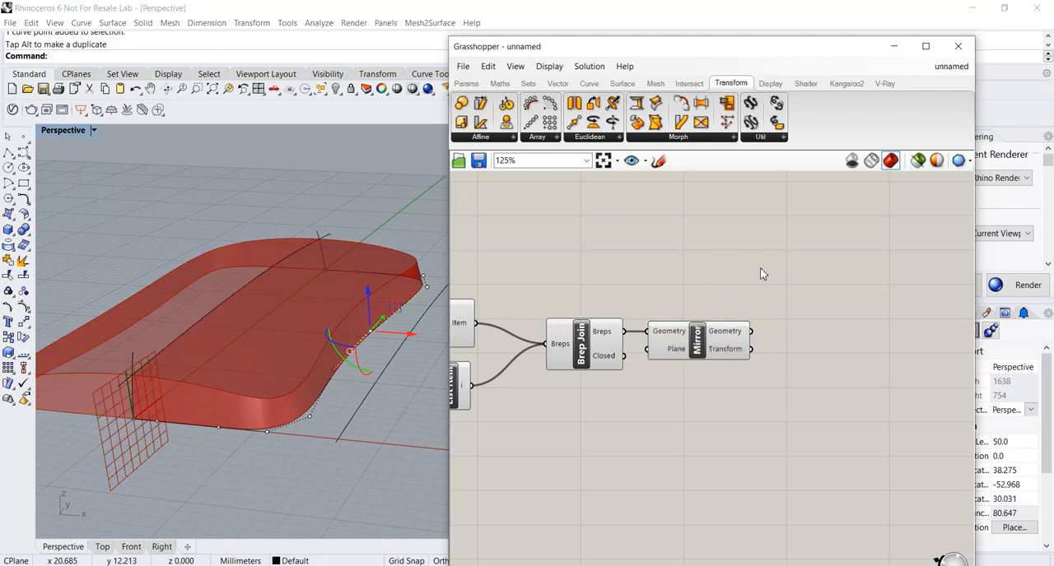
{"action": "left_click", "coordinate": [623, 86]}
{"action": "left_click", "coordinate": [725, 138]}
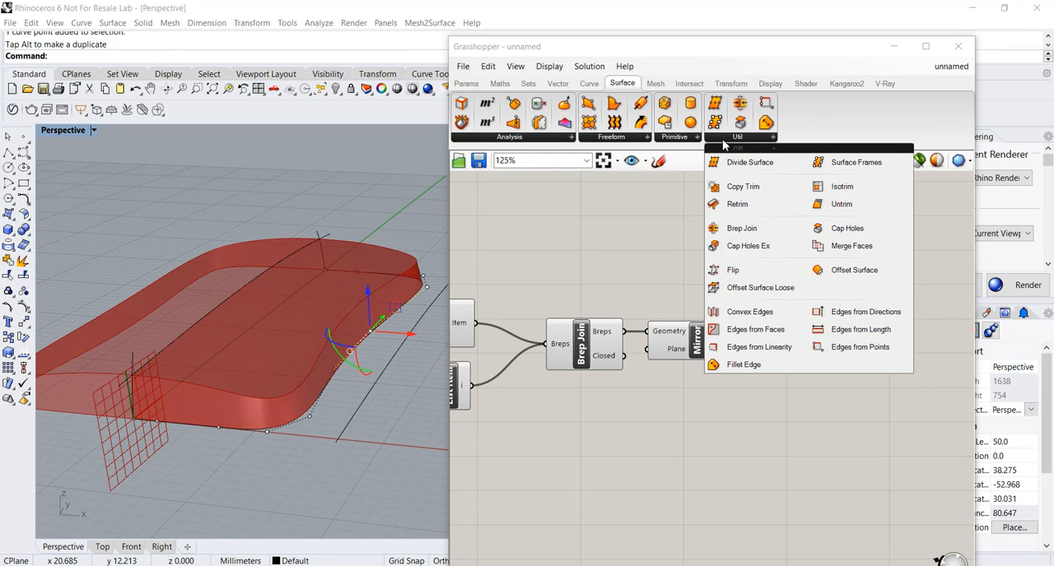
{"action": "left_click", "coordinate": [766, 368]}
{"action": "left_click", "coordinate": [858, 399]}
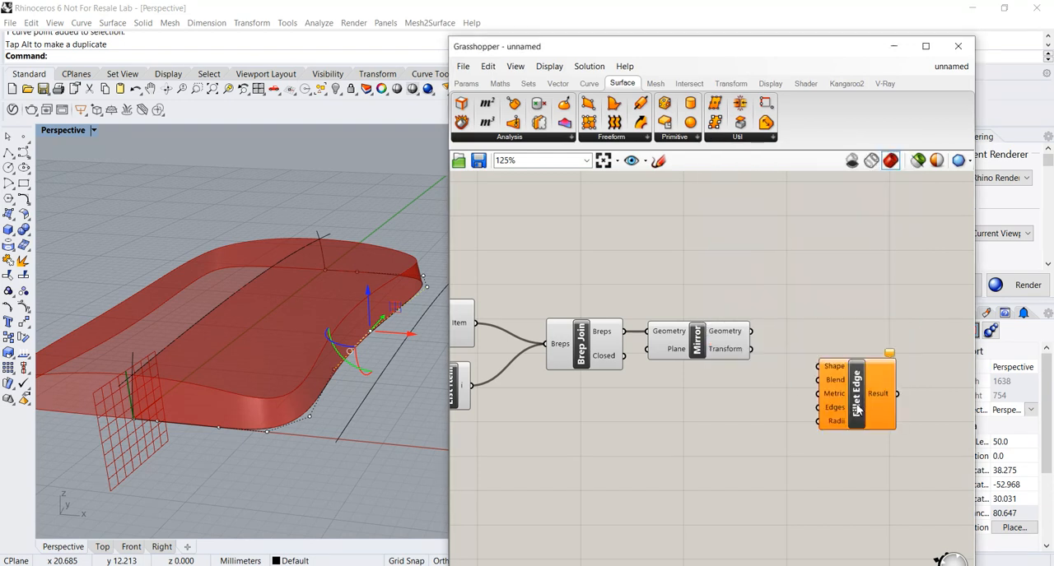
Position the Fillet Edge component beside Mirror, leaving a gap between the two.
{"action": "scroll", "coordinate": [843, 395], "scroll_direction": "up", "scroll_amount": 1}
{"action": "left_click_drag", "start_coordinate": [869, 401], "coordinate": [880, 382]}
{"action": "right_click_drag", "start_coordinate": [880, 382], "coordinate": [752, 381]}
{"action": "left_click_drag", "start_coordinate": [747, 378], "coordinate": [790, 377]}
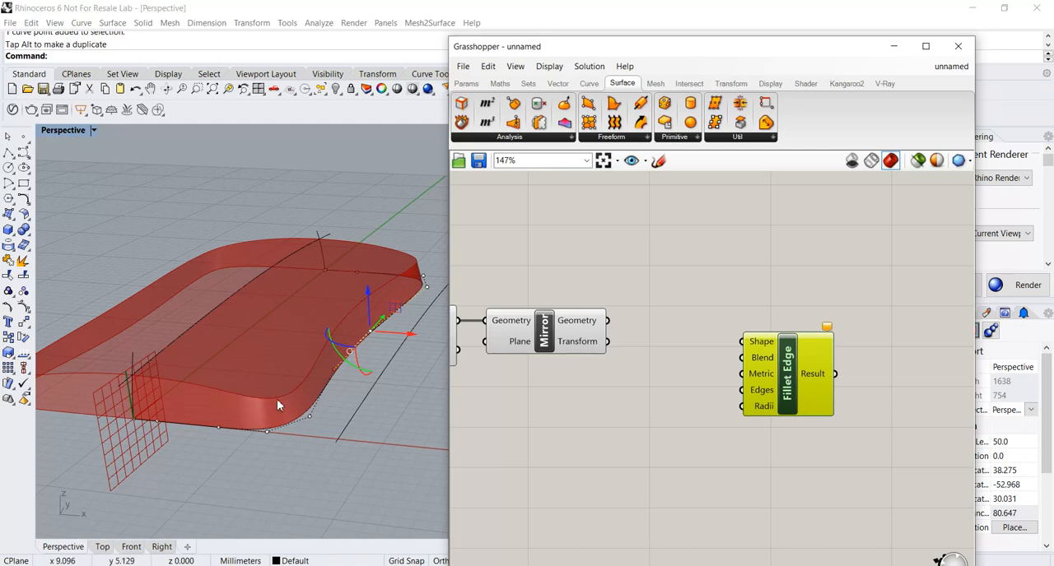
{"action": "left_click_drag", "start_coordinate": [782, 378], "coordinate": [741, 377]}
{"action": "right_click_drag", "start_coordinate": [622, 389], "coordinate": [679, 416]}
Select the outline curve's seven outer control points together and shift them slightly inward along X.
{"action": "right_click_drag", "start_coordinate": [395, 385], "coordinate": [321, 291]}
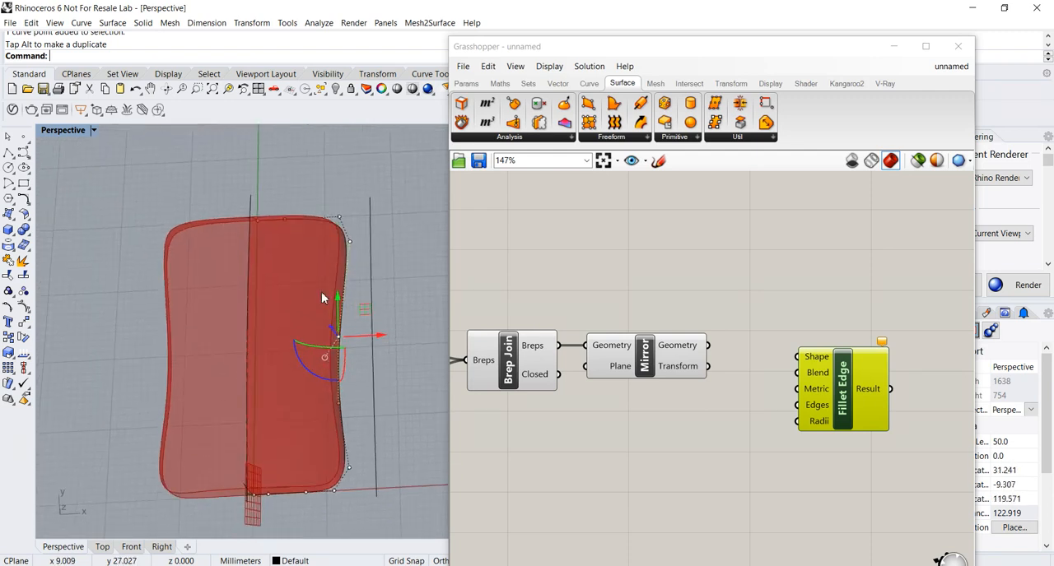
{"action": "left_click_drag", "start_coordinate": [299, 198], "coordinate": [369, 510]}
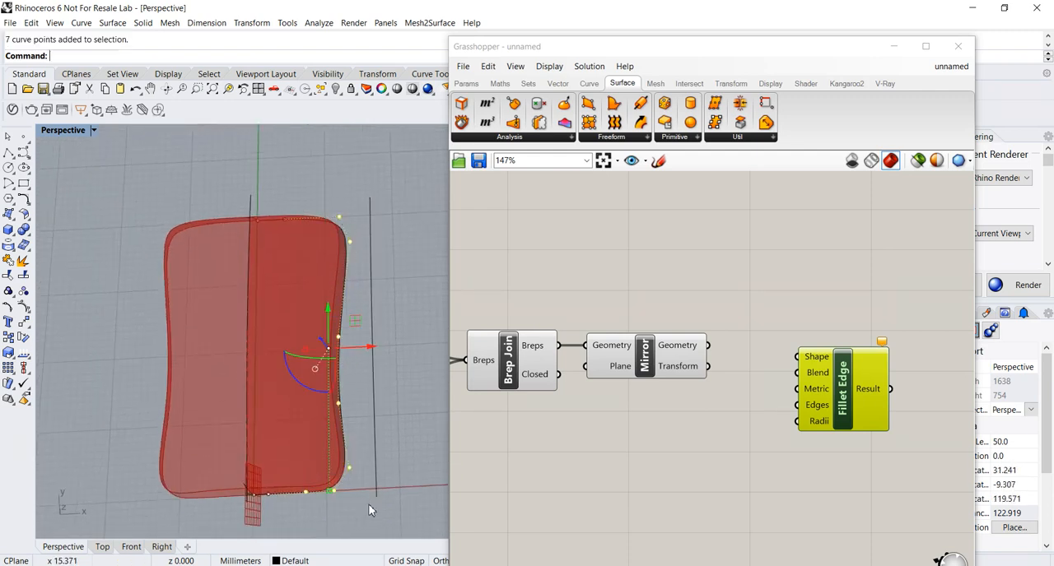
{"action": "left_click_drag", "start_coordinate": [365, 349], "coordinate": [351, 353]}
{"action": "right_click_drag", "start_coordinate": [352, 369], "coordinate": [411, 404]}
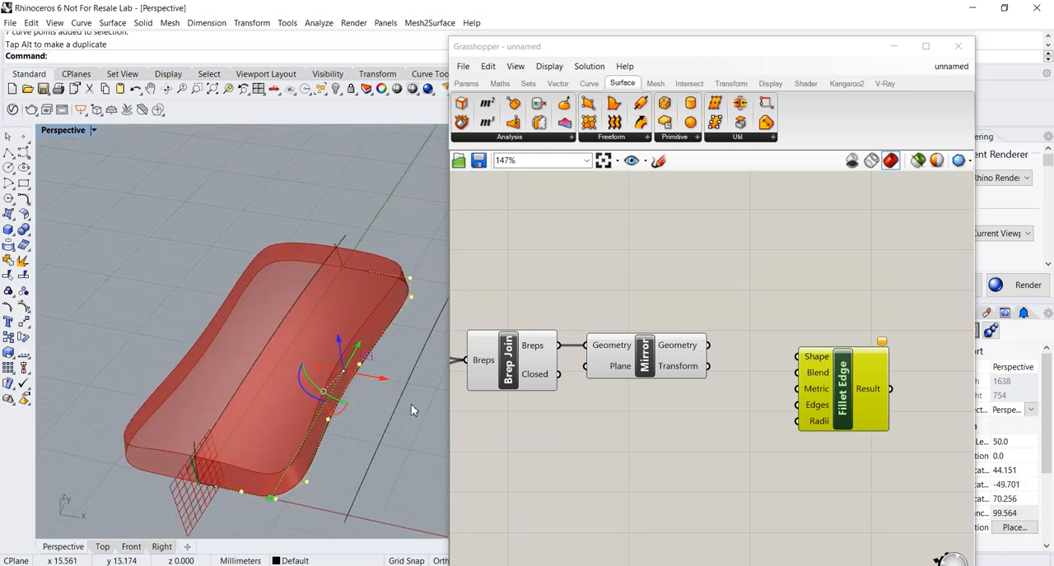
Bake the Mirror component's geometry into Rhino with the default attributes.
{"action": "right_click_drag", "start_coordinate": [642, 391], "coordinate": [680, 375]}
{"action": "right_click", "coordinate": [680, 359]}
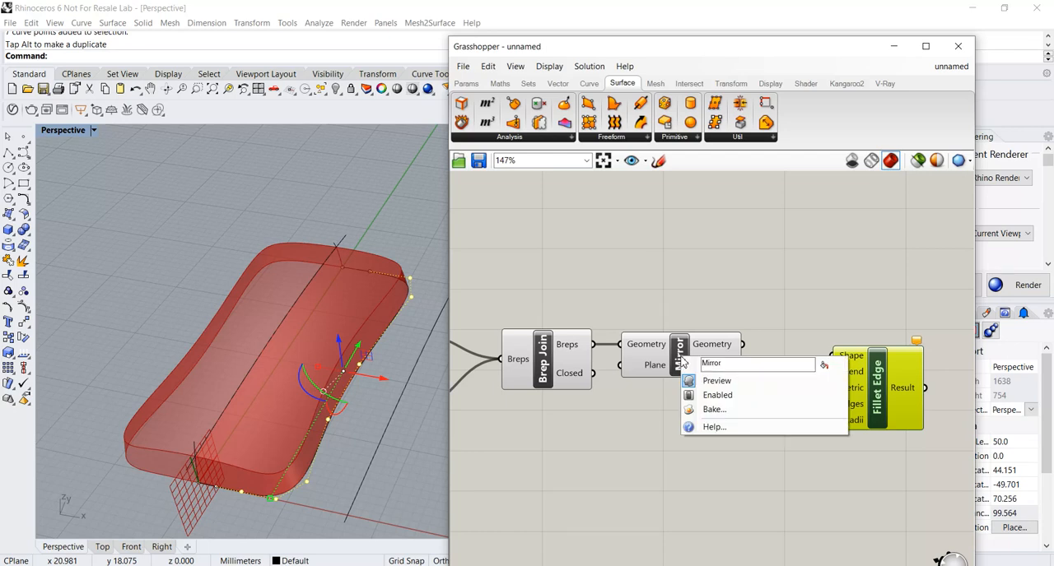
{"action": "left_click", "coordinate": [711, 409]}
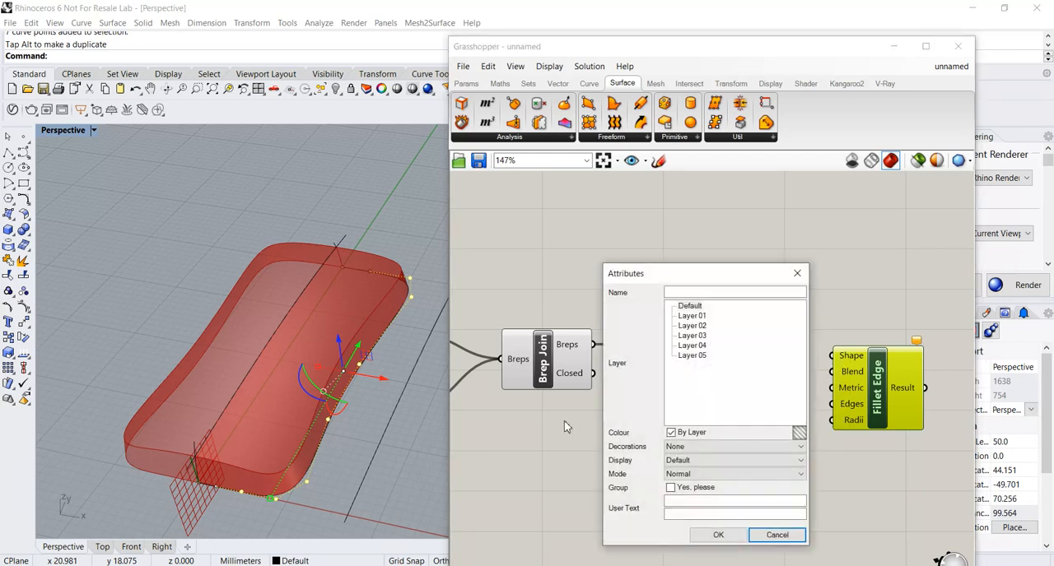
{"action": "left_click", "coordinate": [716, 534]}
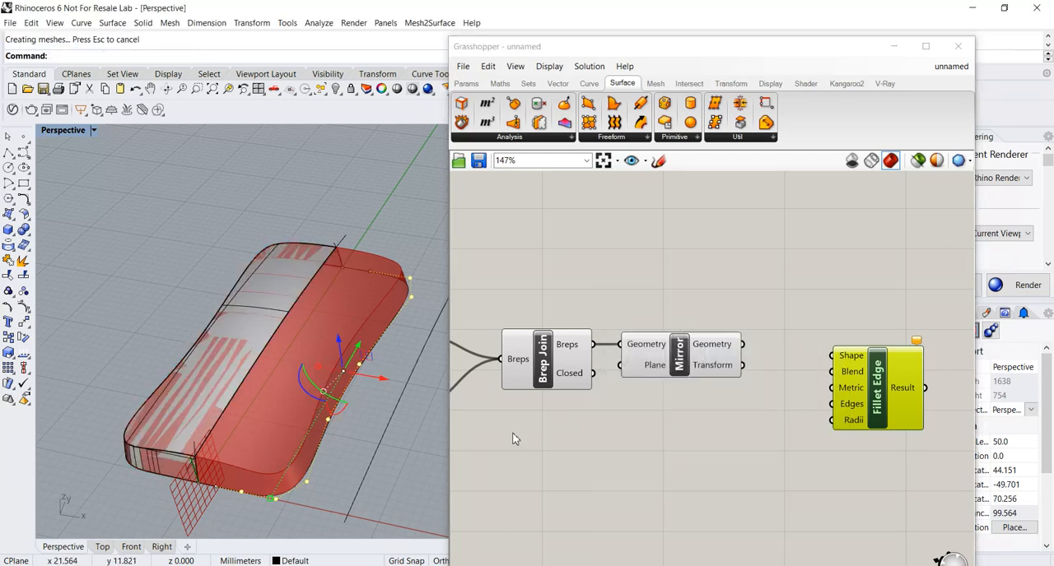
Bake the Brep Join component's joined half into Rhino with the default attributes.
{"action": "left_click", "coordinate": [553, 369]}
{"action": "right_click", "coordinate": [548, 367]}
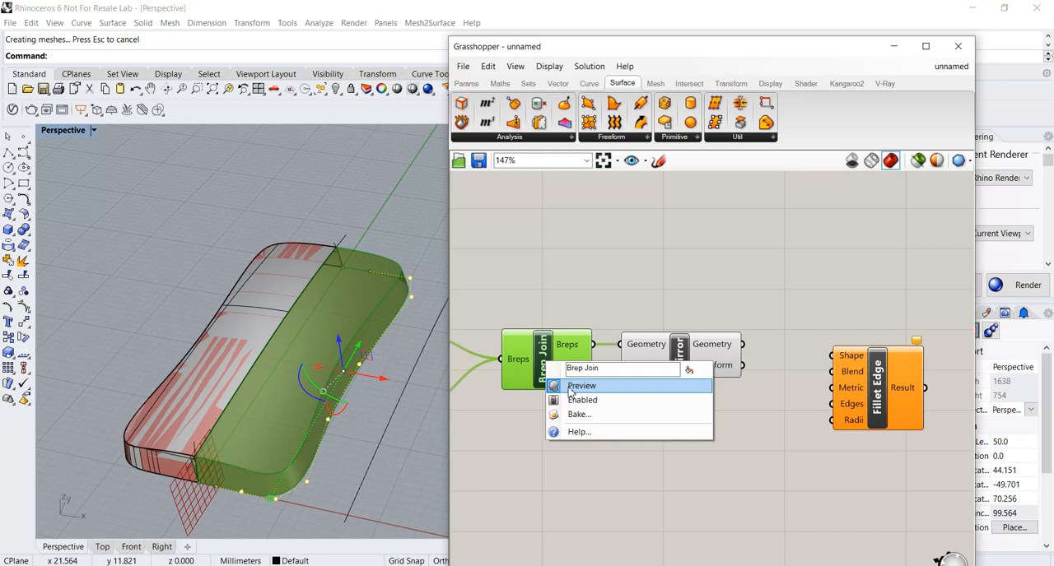
{"action": "left_click", "coordinate": [578, 414]}
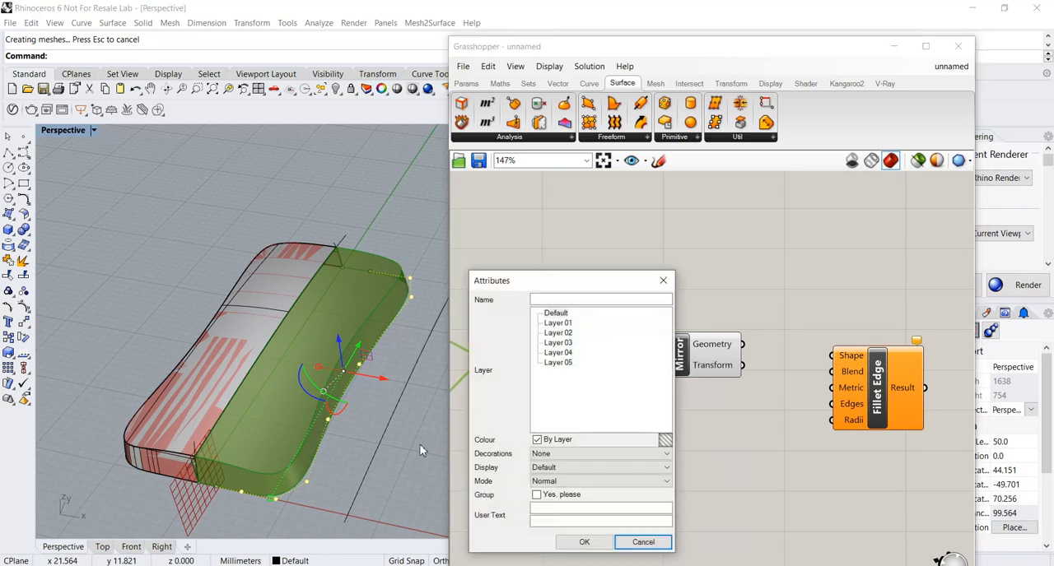
{"action": "left_click", "coordinate": [584, 542]}
Turn off Grasshopper's preview geometry and move its window aside to uncover more of the Rhino viewport.
{"action": "right_click_drag", "start_coordinate": [348, 477], "coordinate": [377, 430]}
{"action": "left_click", "coordinate": [851, 159]}
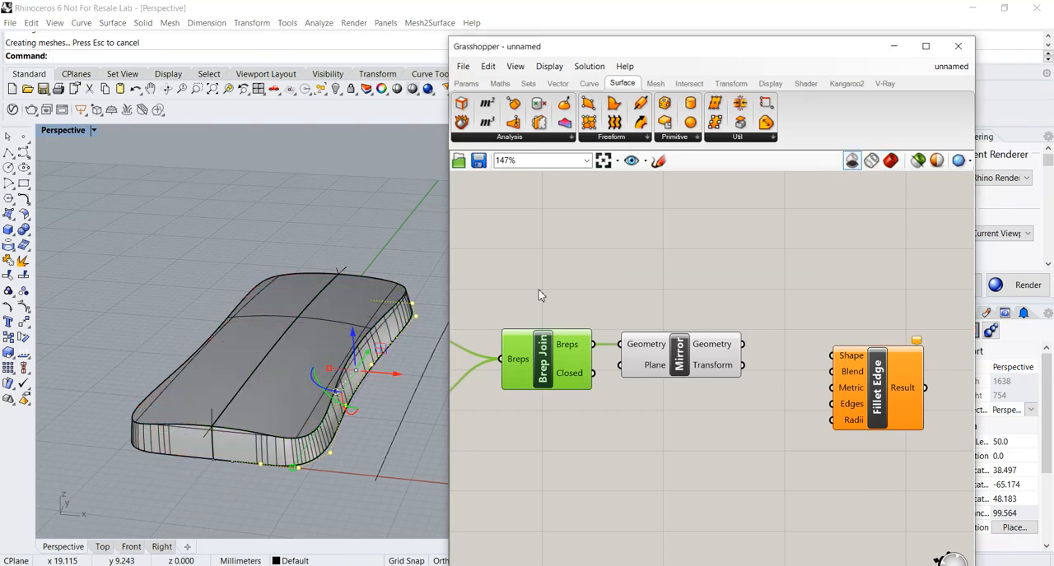
{"action": "left_click", "coordinate": [411, 336]}
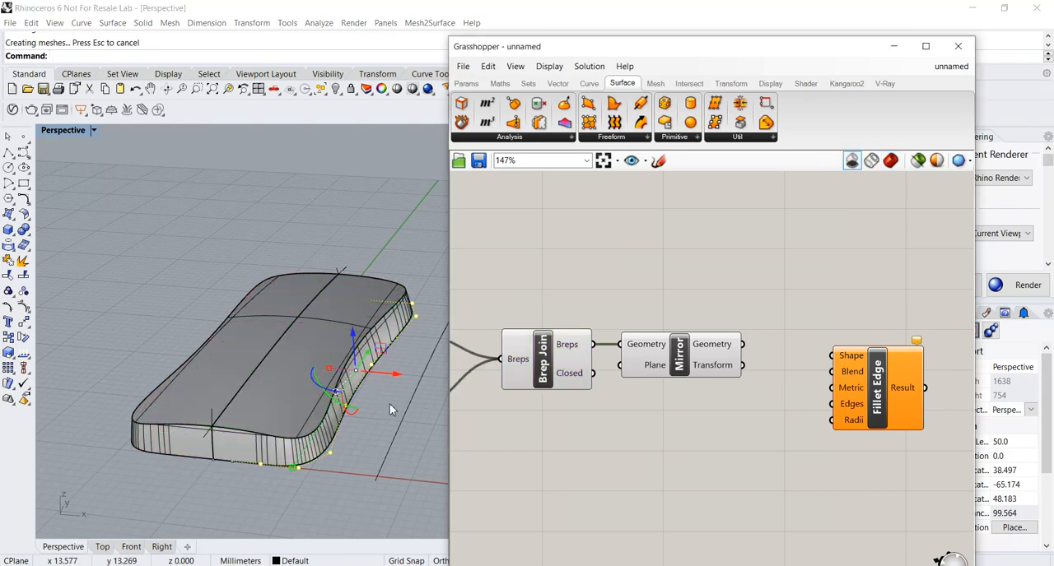
{"action": "left_click_drag", "start_coordinate": [571, 47], "coordinate": [640, 53]}
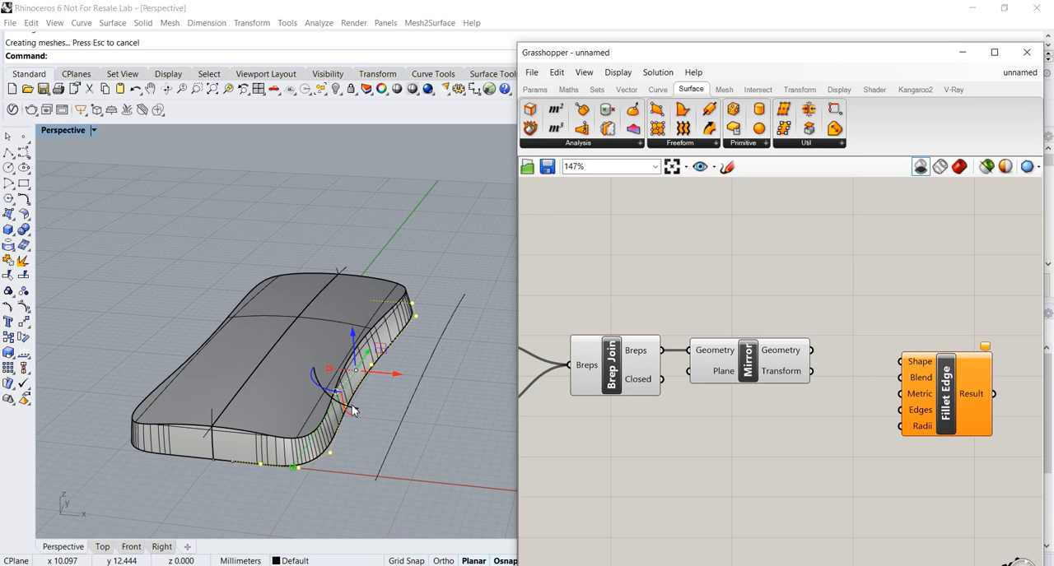
Select both baked halves of the form together with a window around the whole model.
{"action": "left_click", "coordinate": [371, 435]}
{"action": "right_click_drag", "start_coordinate": [370, 438], "coordinate": [327, 362]}
{"action": "left_click", "coordinate": [238, 430], "text": "ctrl+shift"}
{"action": "left_click", "coordinate": [170, 286]}
{"action": "left_click_drag", "start_coordinate": [121, 279], "coordinate": [424, 503]}
{"action": "right_click_drag", "start_coordinate": [424, 503], "coordinate": [474, 200]}
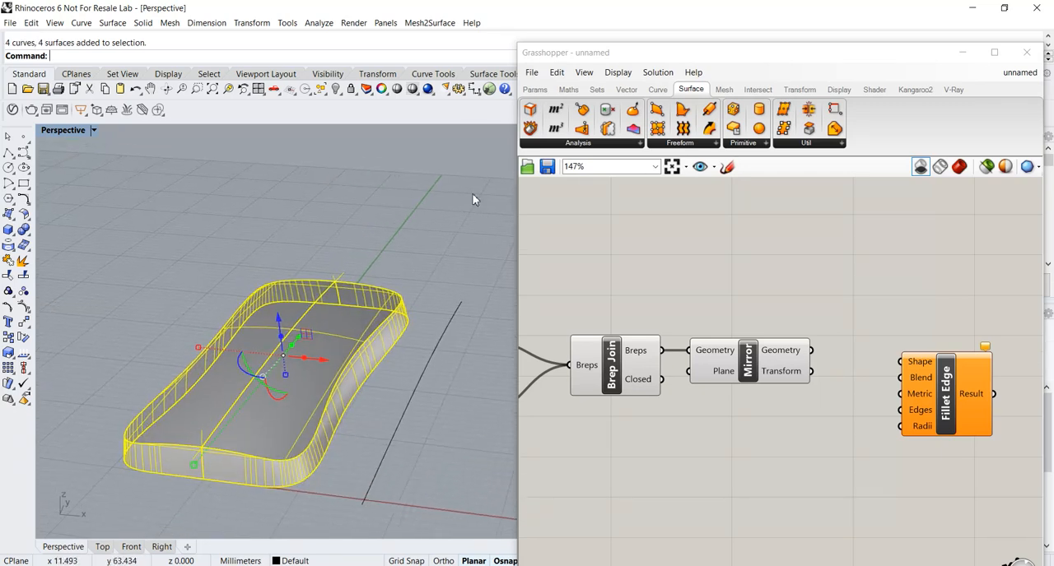
Clear more viewport space beside the Grasshopper window and run a Zebra surface analysis on the selected halves.
{"action": "left_click_drag", "start_coordinate": [634, 59], "coordinate": [666, 62]}
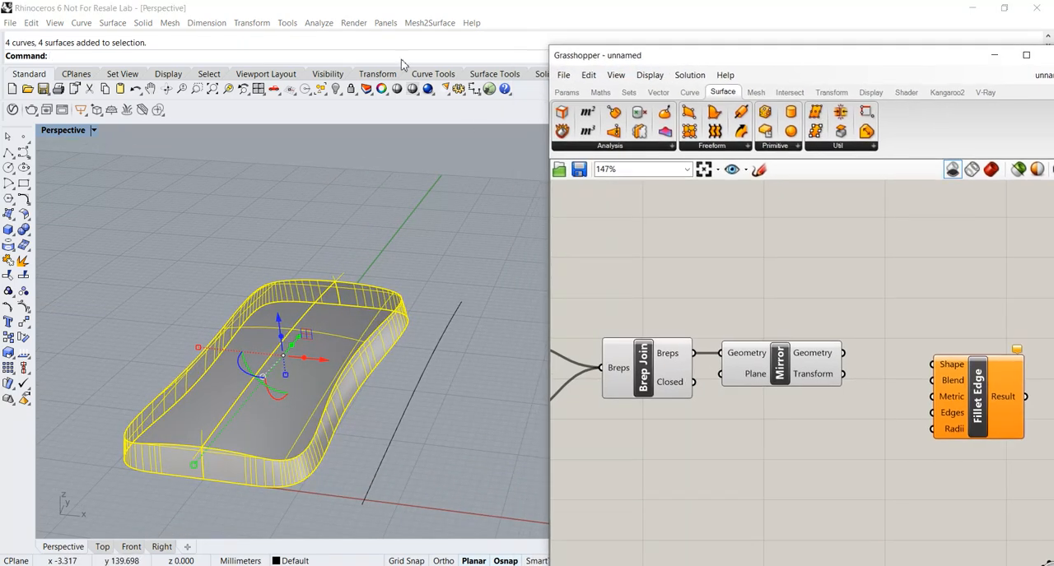
{"action": "left_click", "coordinate": [320, 25]}
{"action": "mouse_move", "coordinate": [393, 68]}
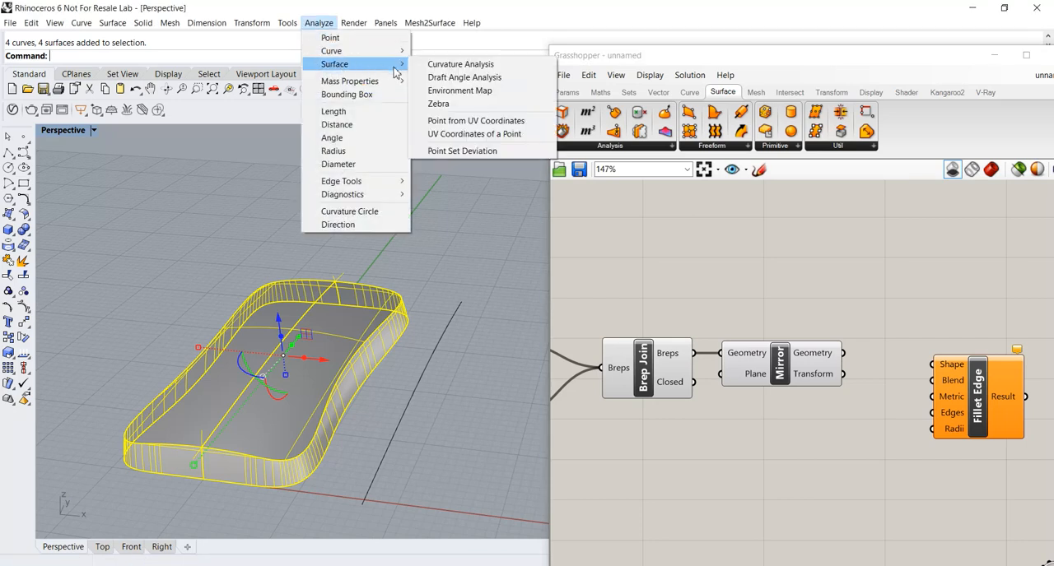
{"action": "left_click", "coordinate": [438, 104]}
Examine the zebra stripes across the centre seam and along the sides from several angles, keeping the options window clear of the form.
{"action": "right_click_drag", "start_coordinate": [277, 258], "coordinate": [351, 332]}
{"action": "scroll", "coordinate": [324, 374], "scroll_direction": "up", "scroll_amount": 6}
{"action": "right_click_drag", "start_coordinate": [324, 379], "coordinate": [304, 336]}
{"action": "scroll", "coordinate": [308, 330], "scroll_direction": "down", "scroll_amount": 4}
{"action": "left_click_drag", "start_coordinate": [194, 124], "coordinate": [111, 163]}
{"action": "right_click_drag", "start_coordinate": [265, 336], "coordinate": [273, 293]}
{"action": "scroll", "coordinate": [302, 390], "scroll_direction": "up", "scroll_amount": 4}
{"action": "right_click_drag", "start_coordinate": [260, 396], "coordinate": [288, 390]}
{"action": "right_click_drag", "start_coordinate": [296, 444], "coordinate": [365, 478]}
{"action": "right_click_drag", "start_coordinate": [321, 376], "coordinate": [301, 385]}
{"action": "left_click_drag", "start_coordinate": [120, 161], "coordinate": [114, 161]}
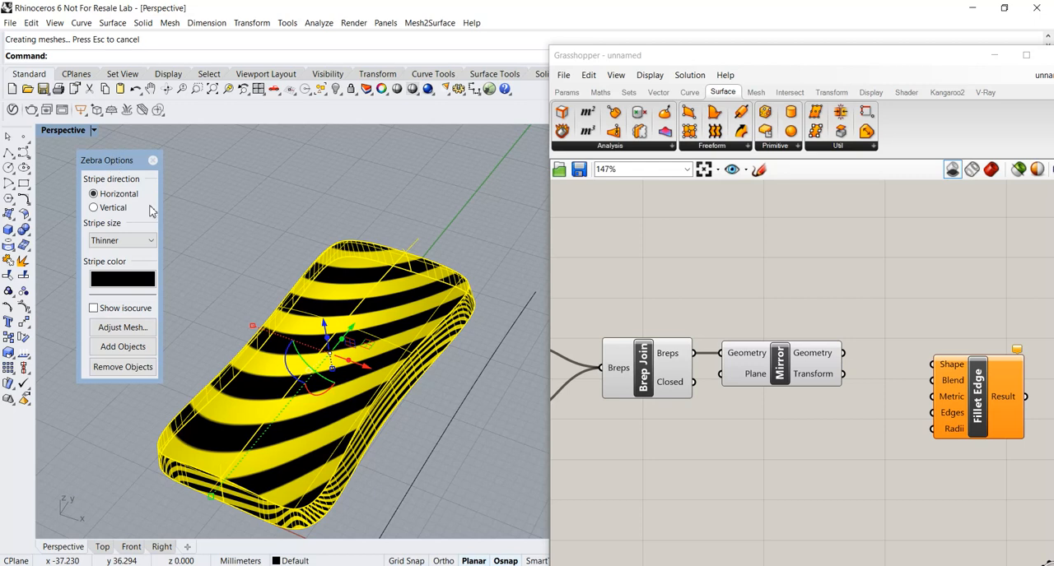